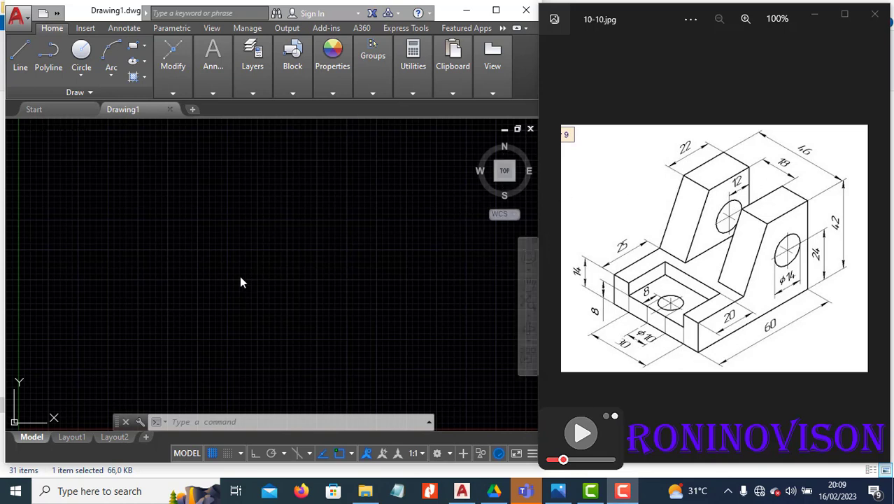
Set the Drafting Settings snap type to Isometric snap so an isometric grid is displayed.
left_click(263, 291)
type("ds")
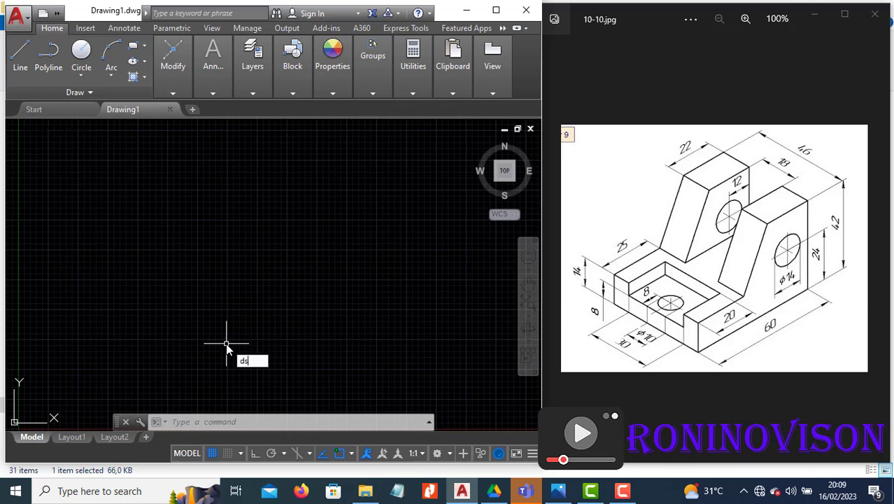
key("Return")
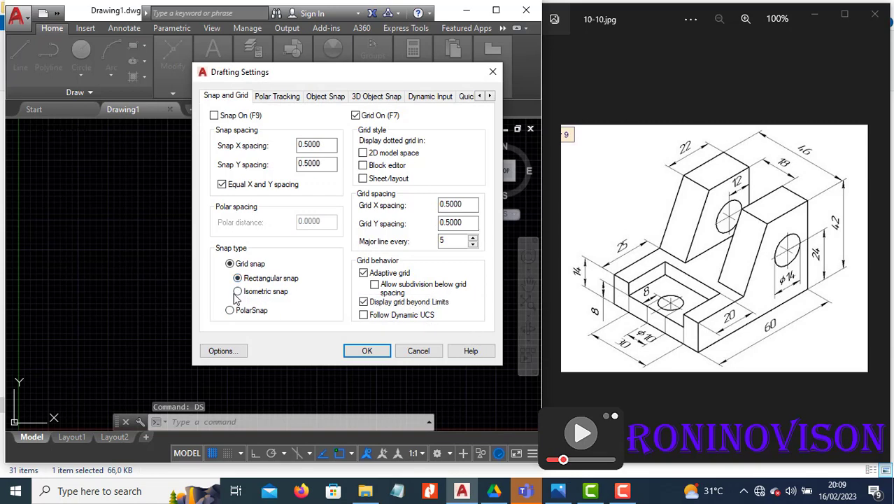
left_click(238, 292)
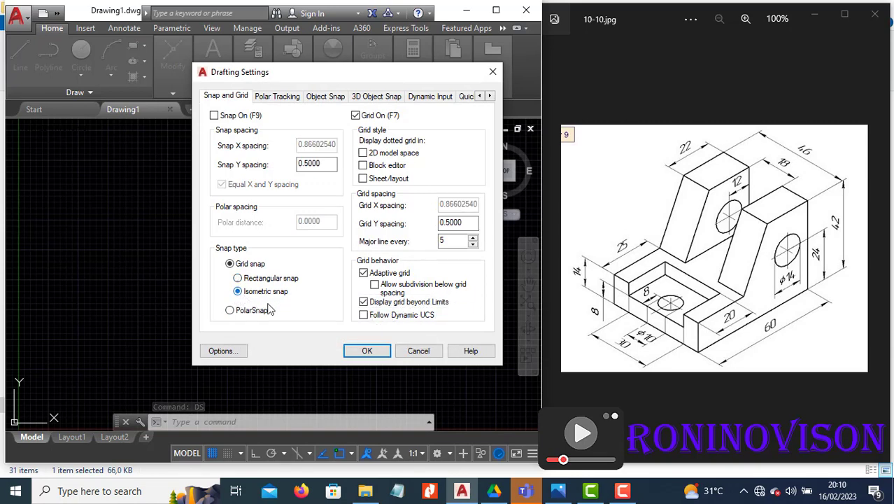
left_click(366, 352)
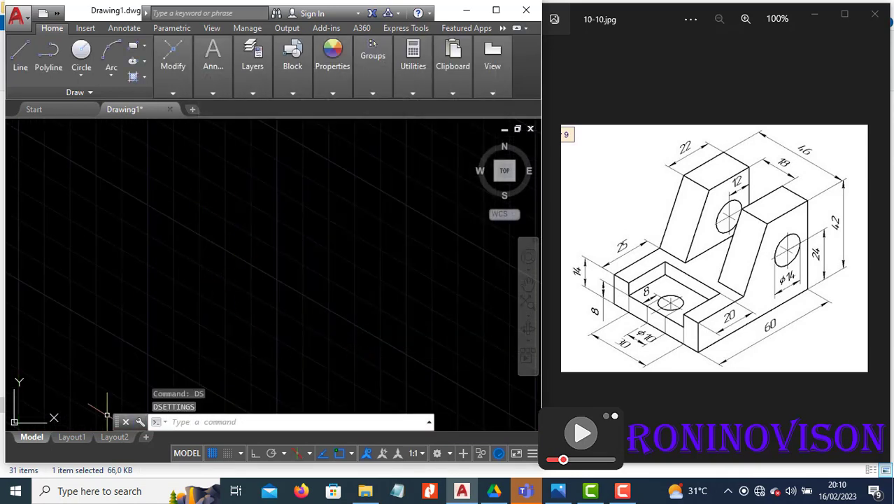
With Ortho on, draw a 60-unit base edge in Isoplane Top.
middle_click_drag(280, 366, 378, 304)
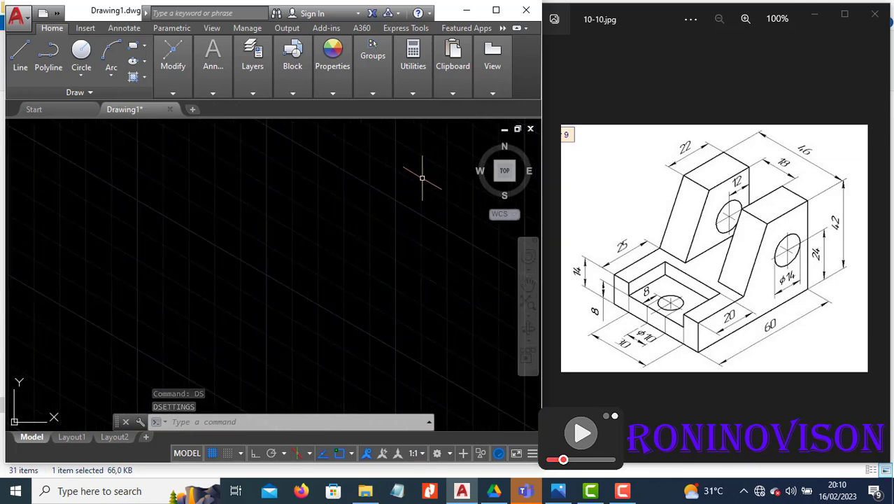
key("ctrl+z")
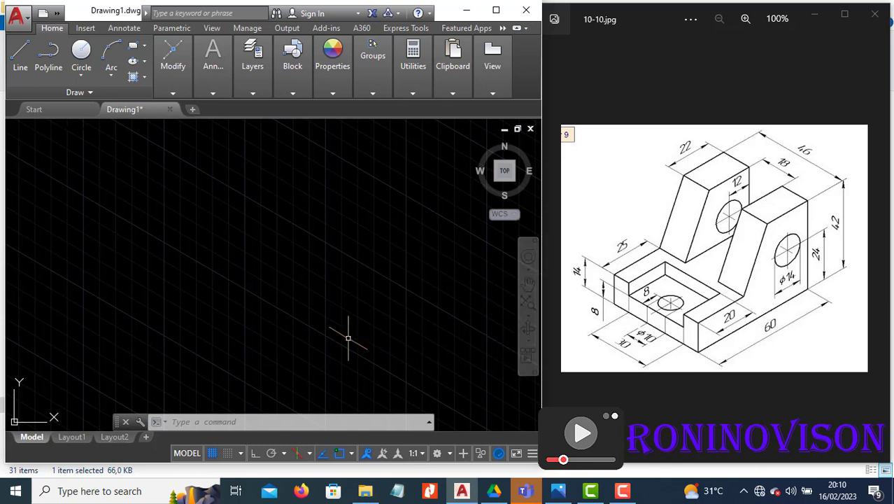
type("l")
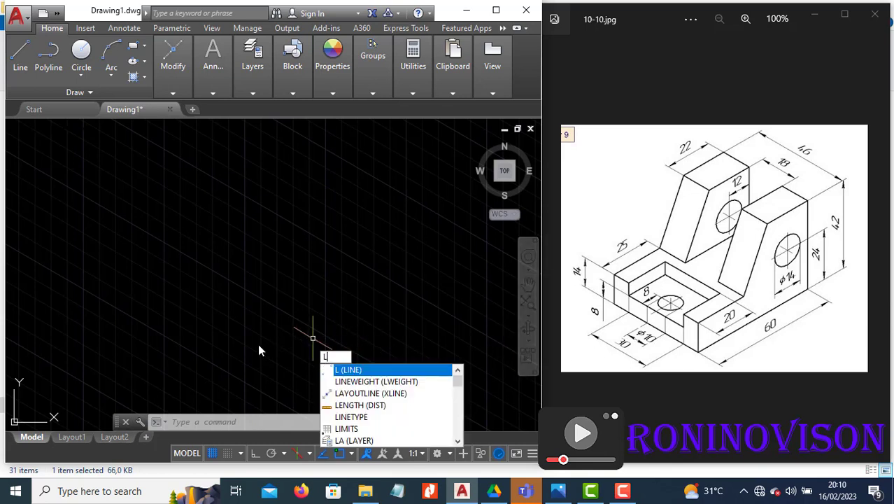
key("Return")
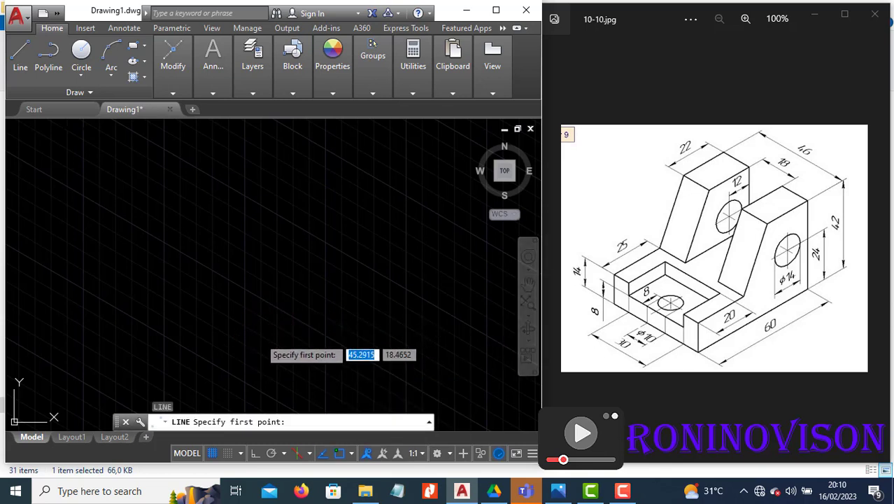
left_click(259, 337)
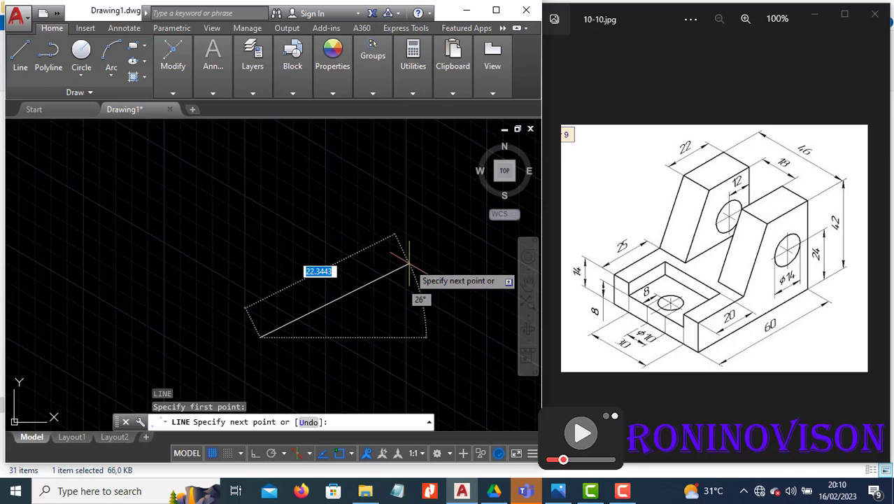
key("F8")
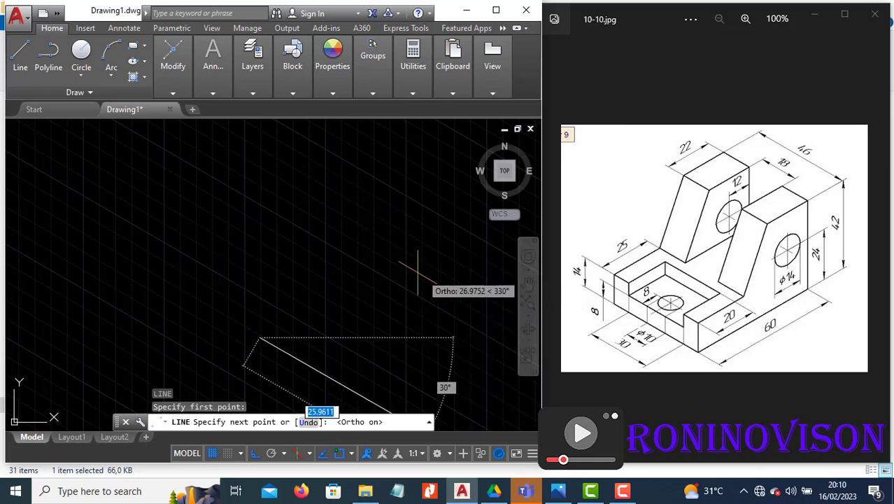
key("F5")
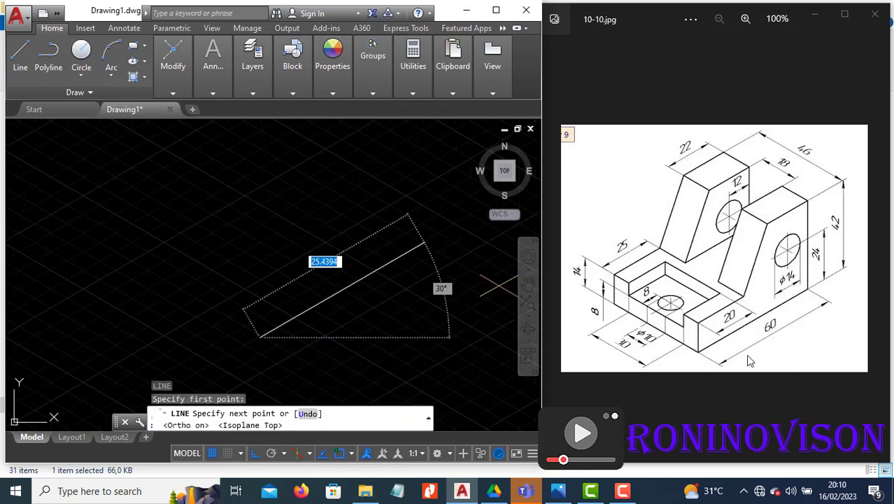
type("60")
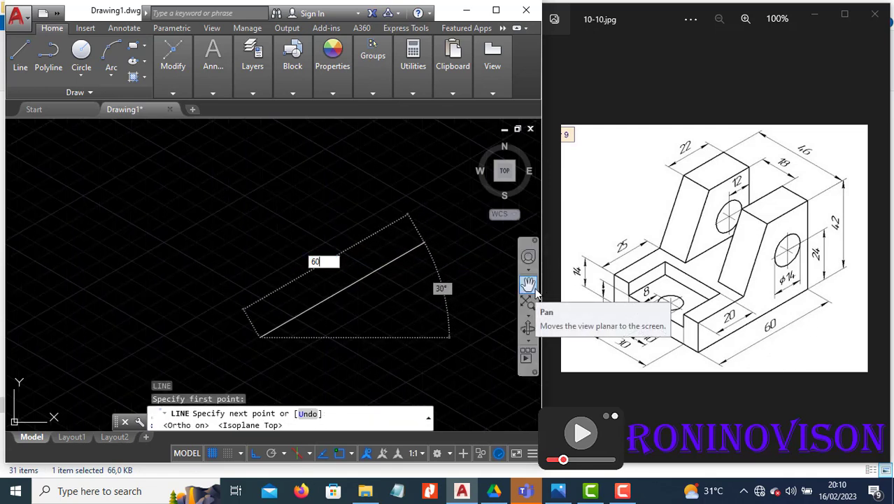
key("Return")
Continue with a 42-unit vertical edge in Isoplane Right and end the line.
scroll(212, 326, "up", 3)
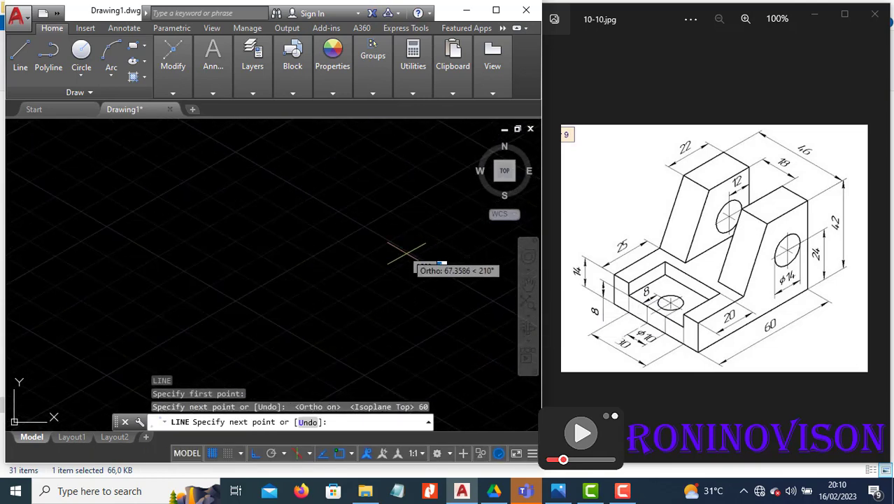
scroll(412, 256, "down", 2)
middle_click_drag(322, 336, 44, 370)
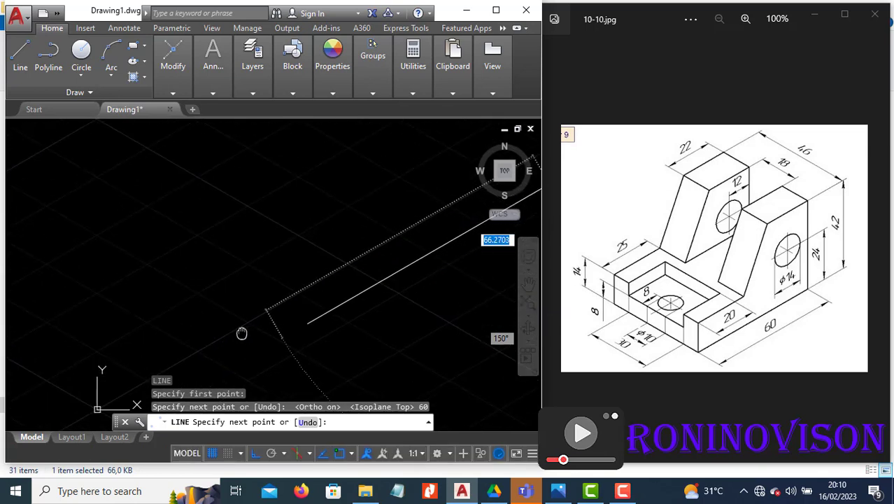
scroll(346, 321, "down", 1)
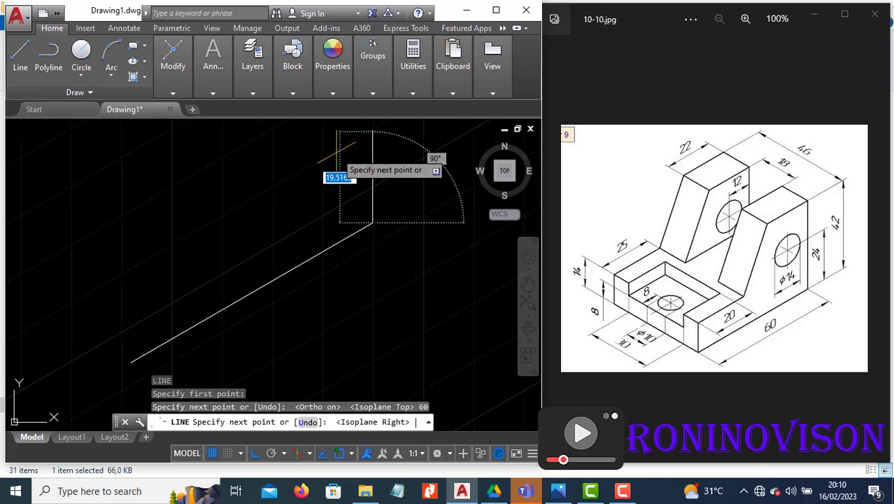
key("F5")
scroll(343, 161, "down", 1)
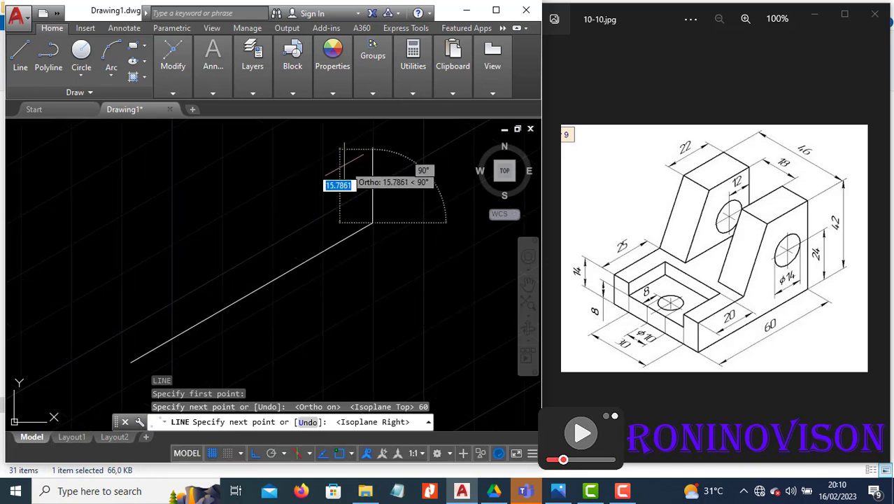
type("42")
key("Return")
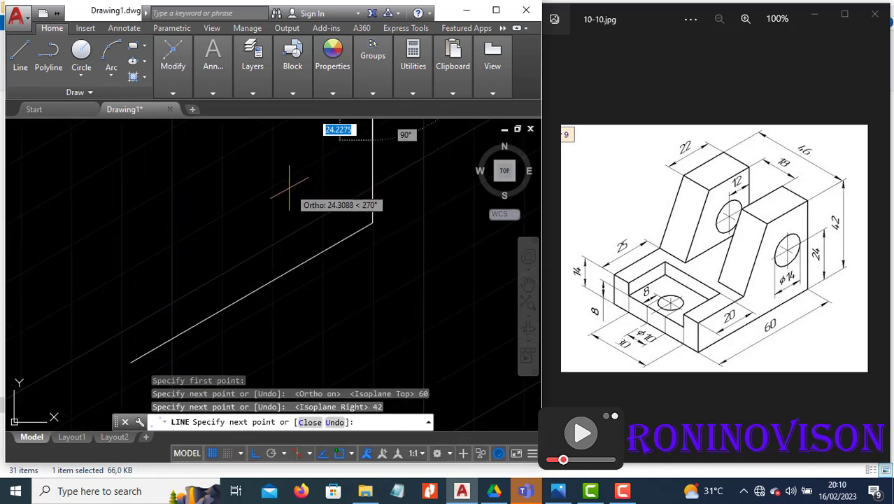
scroll(350, 253, "down", 1)
scroll(423, 299, "down", 2)
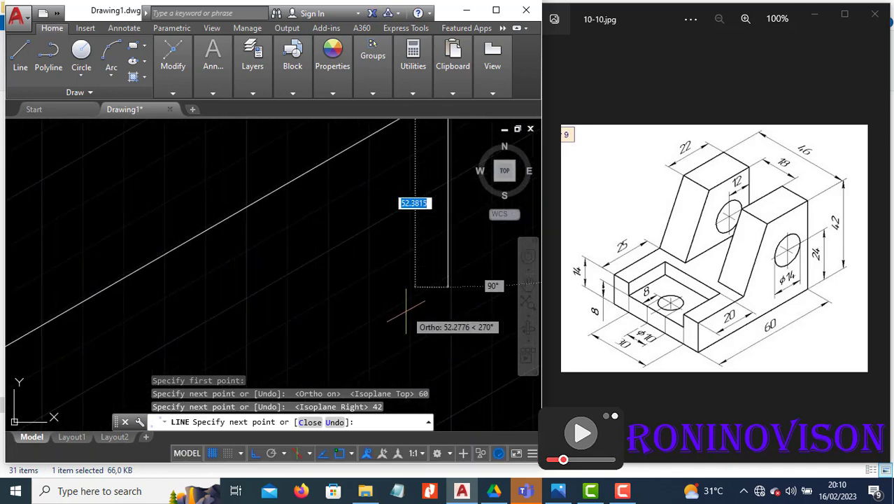
scroll(423, 299, "down", 1)
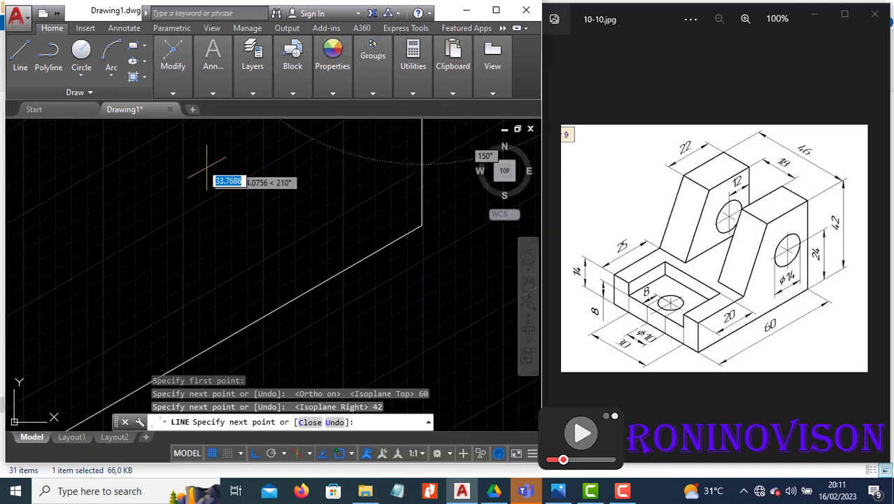
scroll(219, 180, "up", 1)
scroll(222, 200, "up", 1)
scroll(224, 203, "down", 1)
key("Escape")
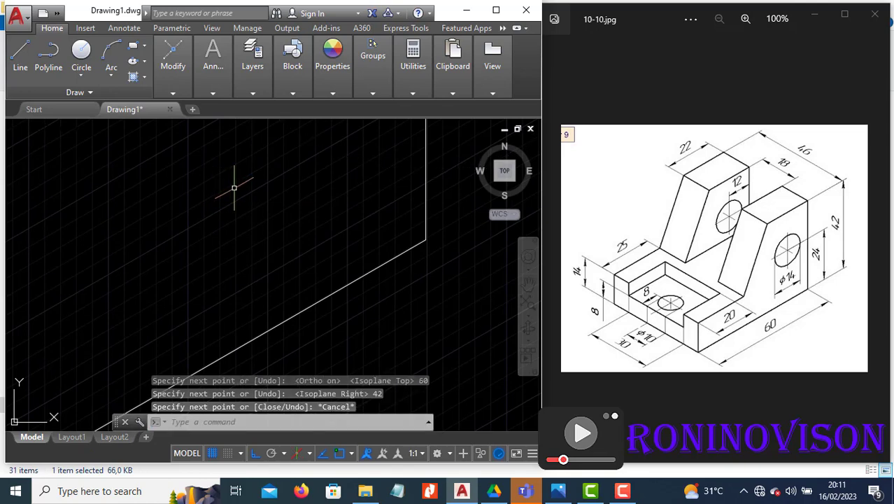
Zoom to extents and draw a 22-unit top edge from the vertical edge's top.
type("z")
key("Return")
type("e")
key("Return")
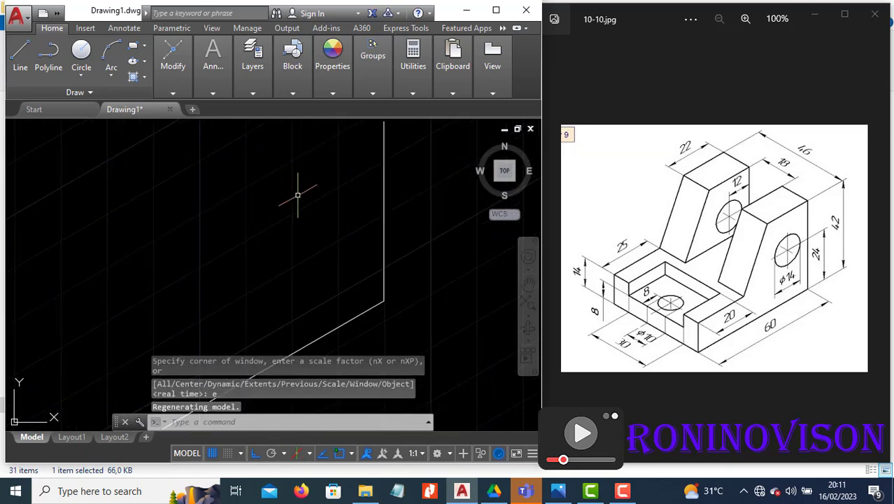
scroll(402, 248, "down", 5)
scroll(385, 263, "up", 4)
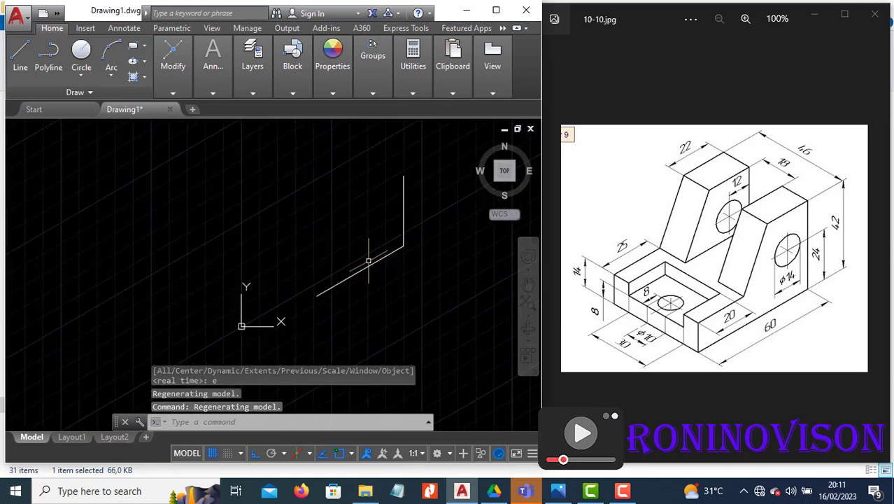
type("l")
key("Return")
left_click(403, 176)
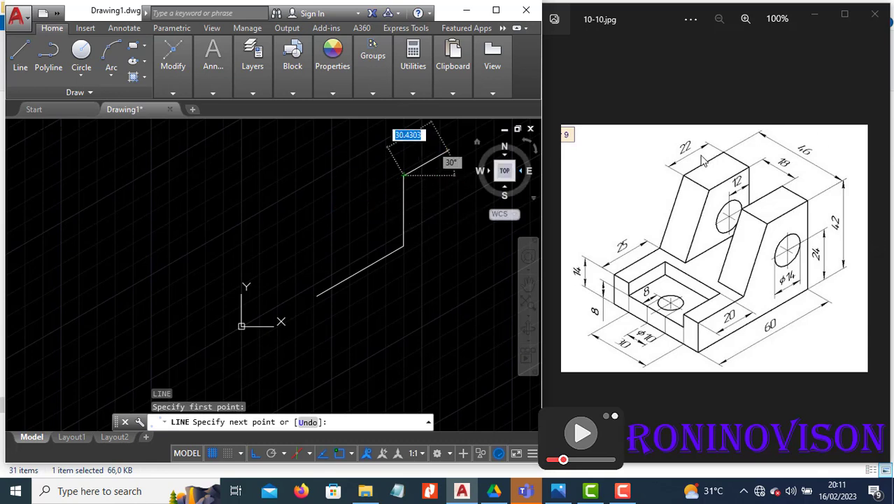
type("22")
key("Return")
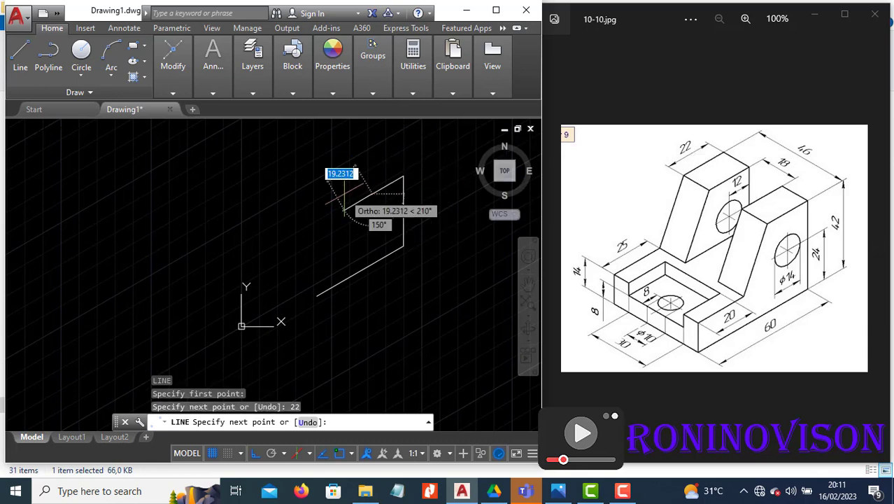
key("Escape")
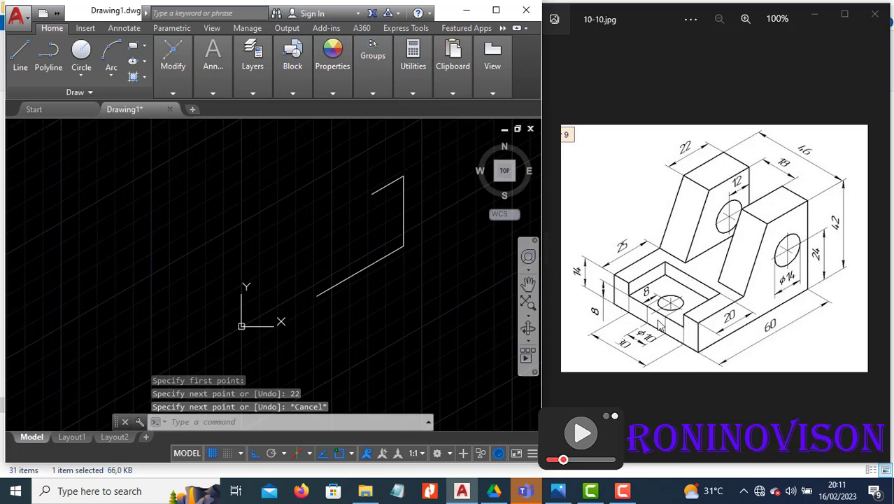
Draw the 14-unit rise, 25-unit ledge and sloped edge from the base's lower-left end.
type("l")
key("Return")
left_click(318, 294)
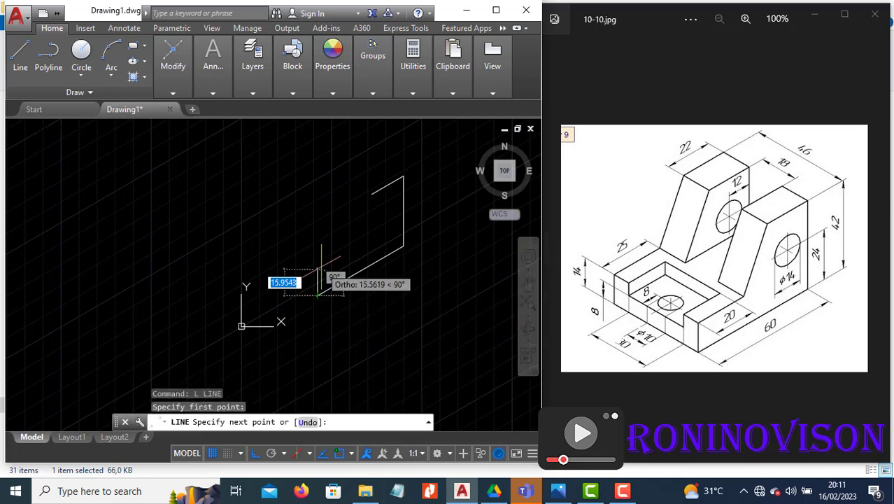
type("14")
key("Return")
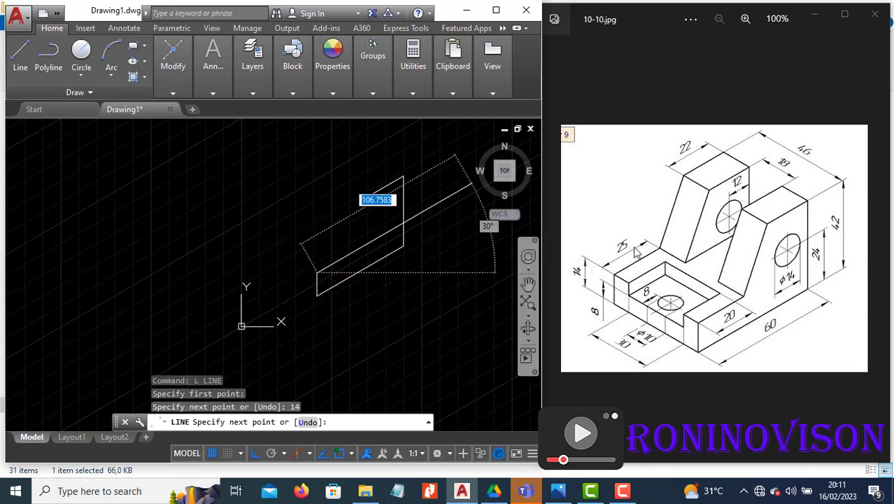
type("25")
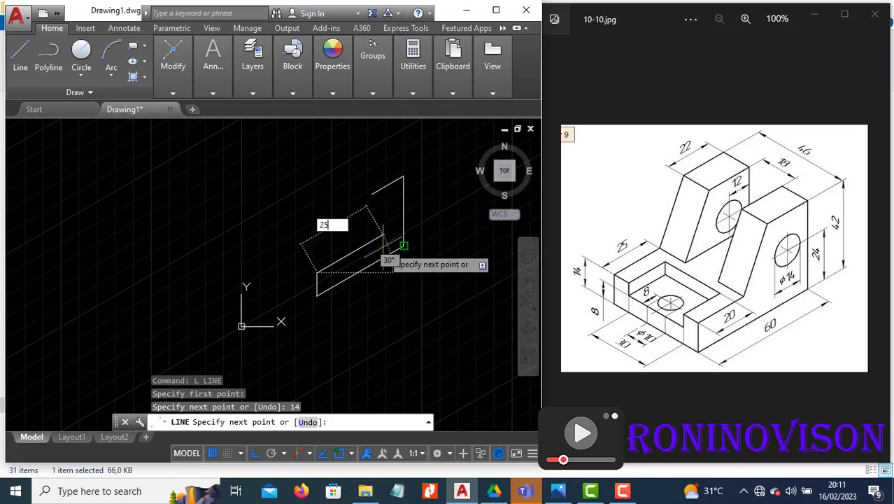
key("Return")
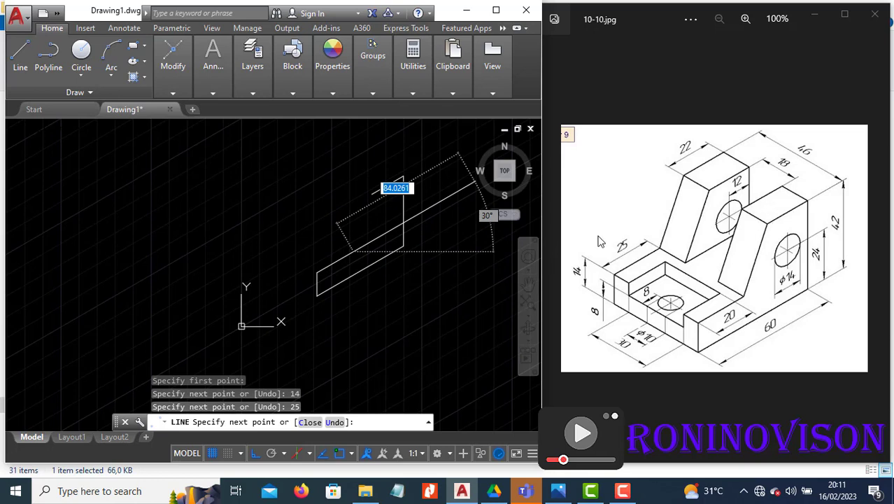
left_click(372, 194)
key("Escape")
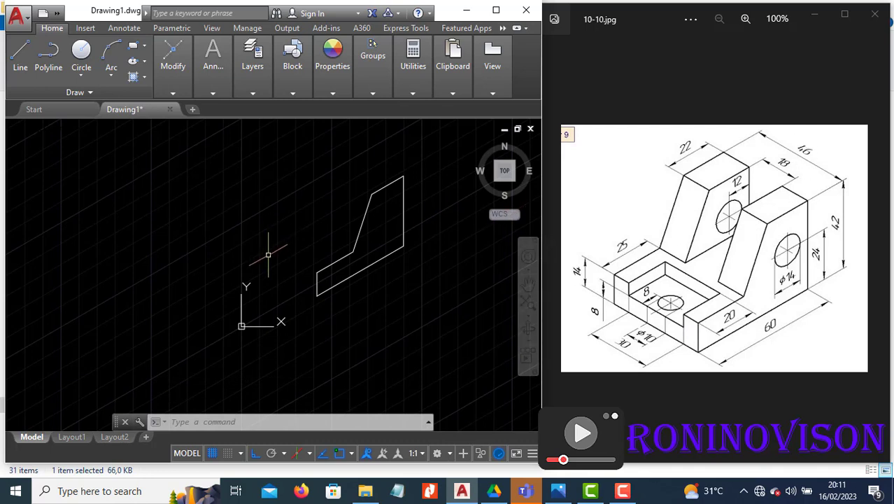
In Isoplane Left, start the front profile with a 46-unit edge and a 14-unit rise.
type("l")
key("Return")
left_click(317, 295)
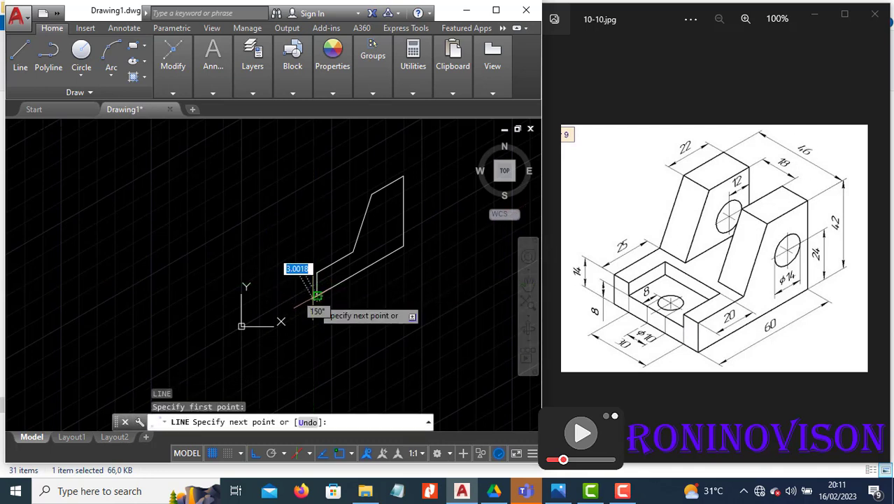
key("F5")
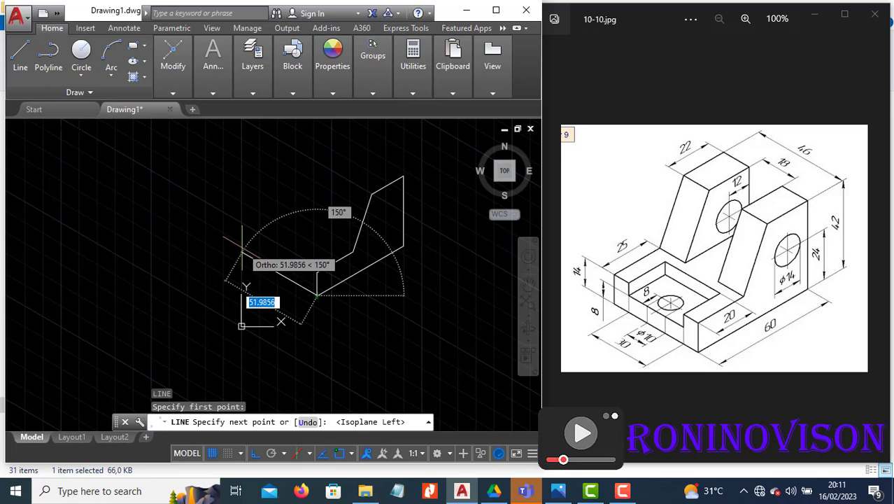
type("3")
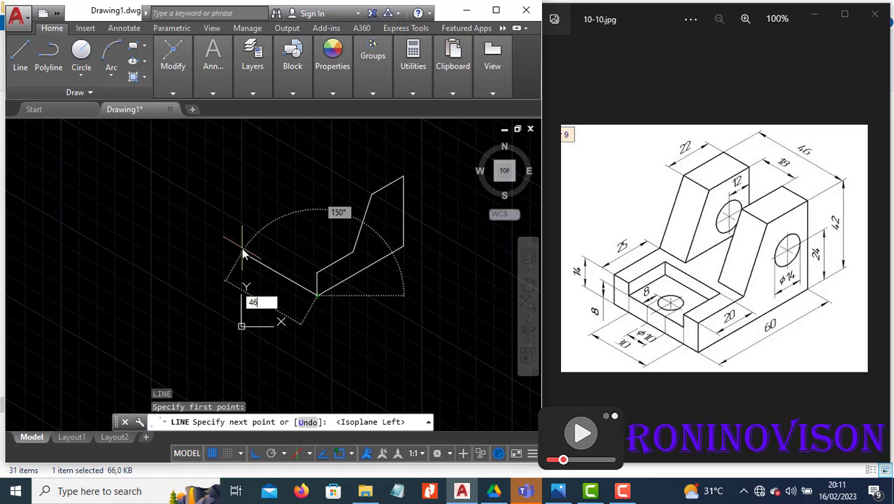
key("Return")
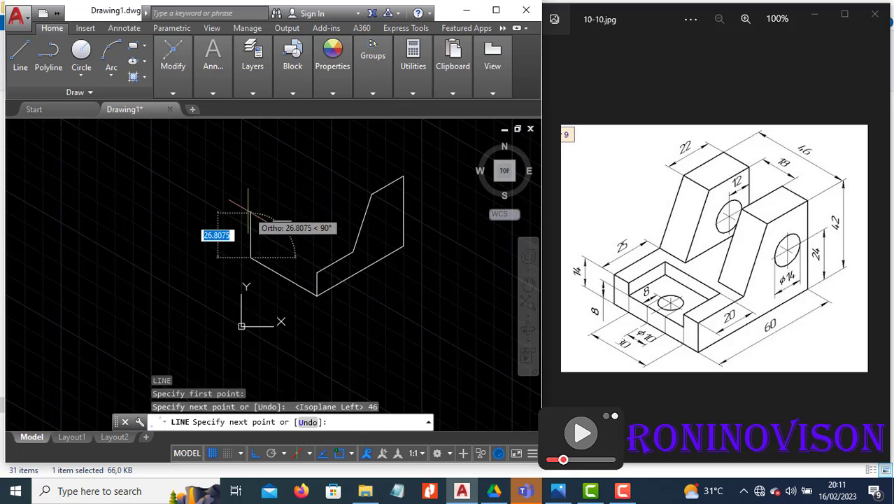
type("14")
key("Return")
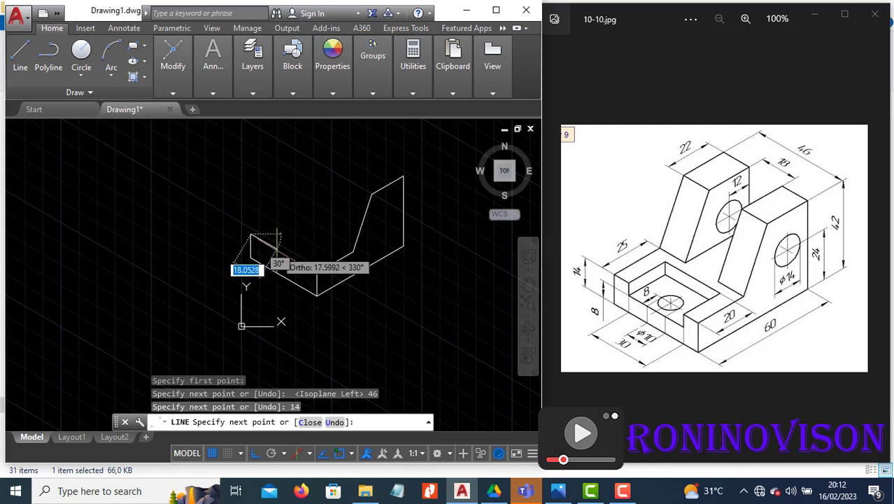
Add the 8- and 6-unit steps, 30-unit slot edge and 6-unit rise, closing on the side corner.
type("8")
key("Return")
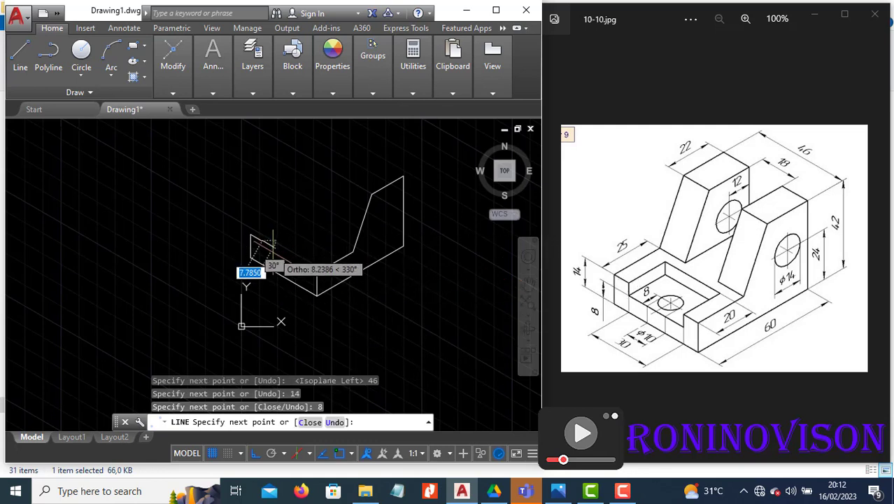
scroll(262, 262, "up", 5)
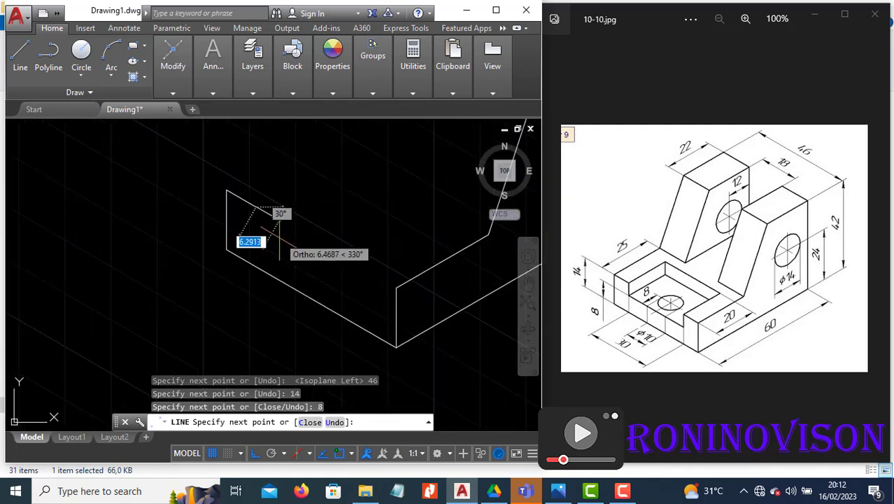
type("6")
key("Return")
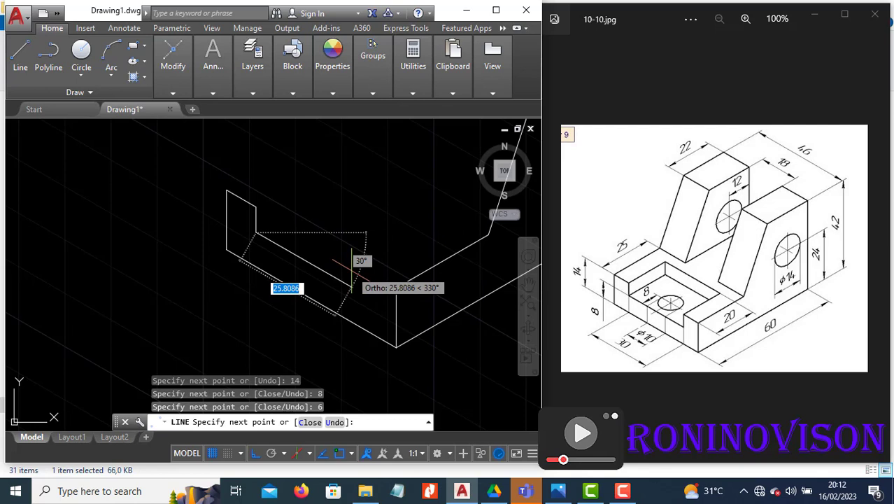
type("30")
key("Return")
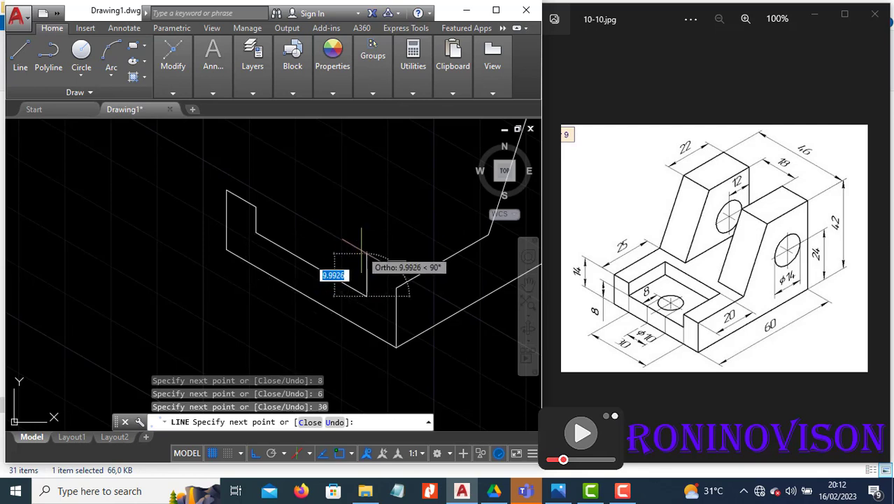
type("6")
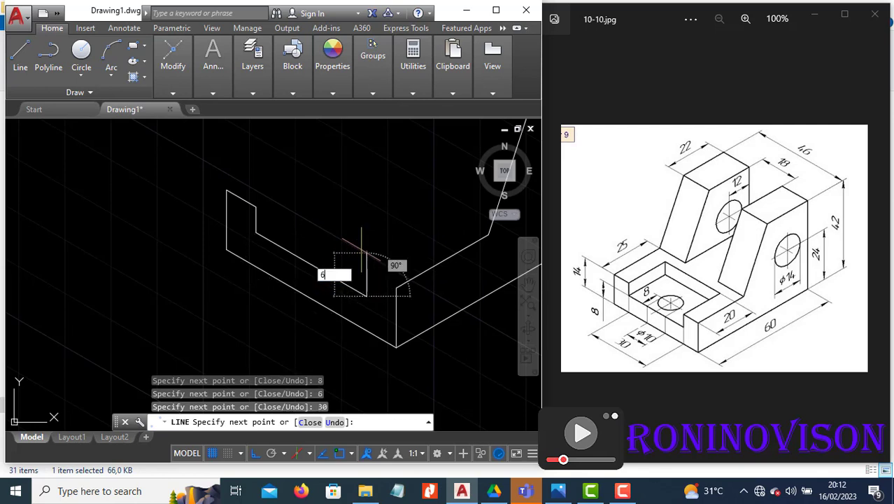
key("Return")
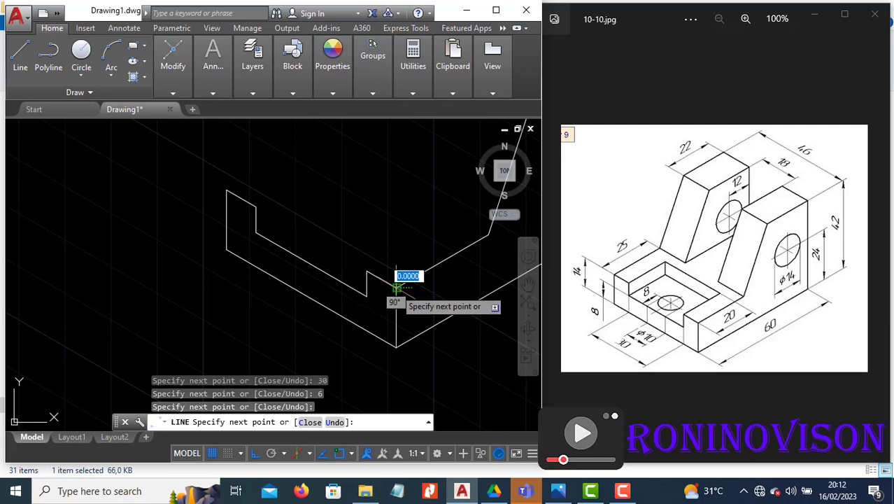
left_click(396, 287)
key("Return")
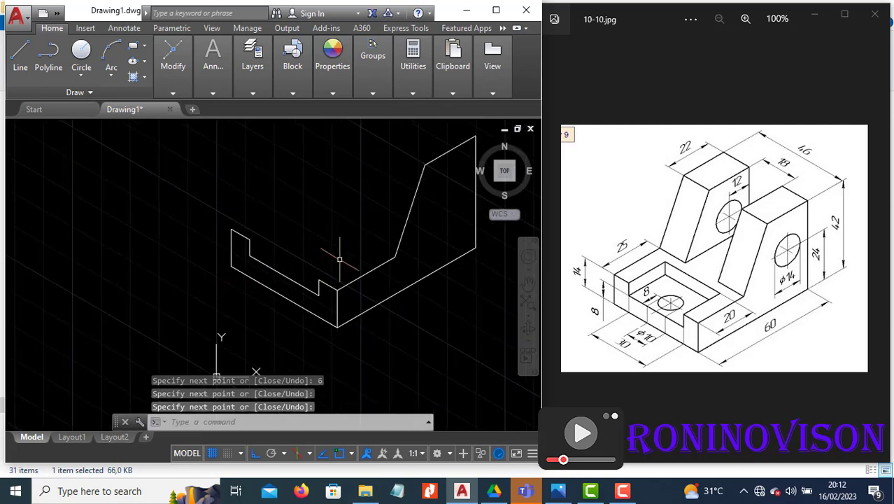
key("Escape")
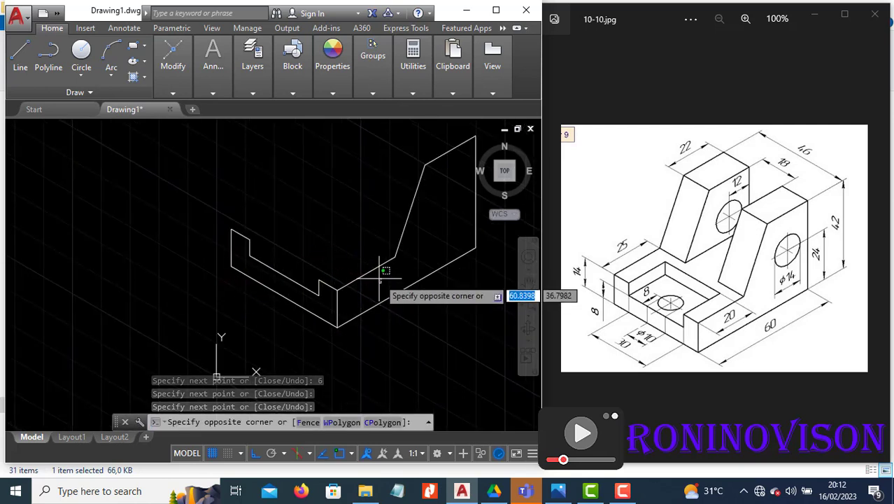
Copy the three slanted upright edges from their lower endpoint across the base.
left_click_drag(380, 282, 370, 264)
left_click(369, 263)
left_click_drag(420, 220, 399, 196)
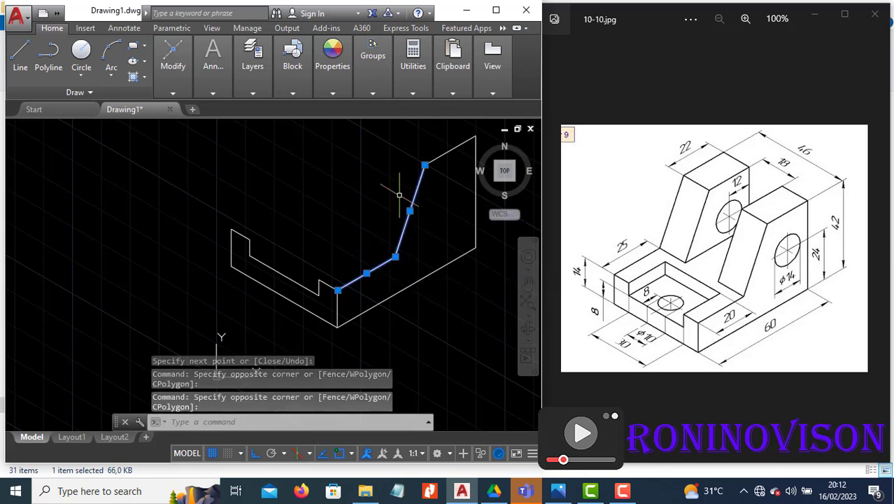
left_click_drag(456, 159, 419, 154)
type("c")
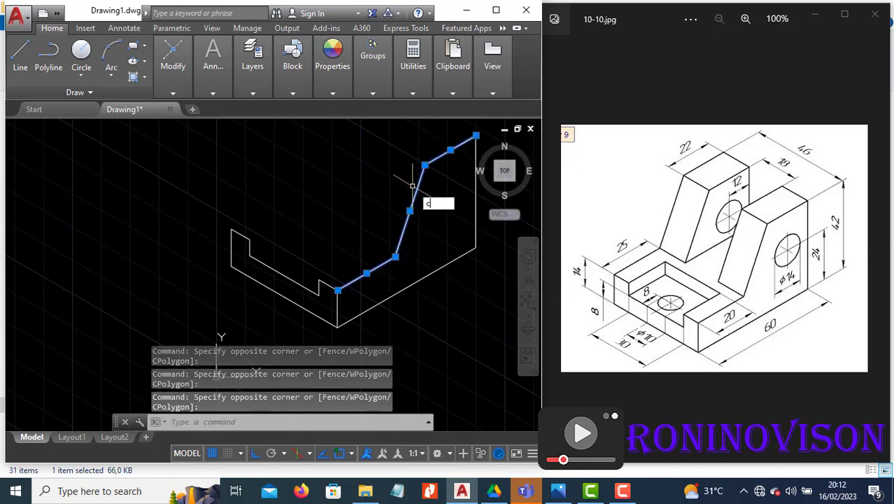
type("o")
key("Return")
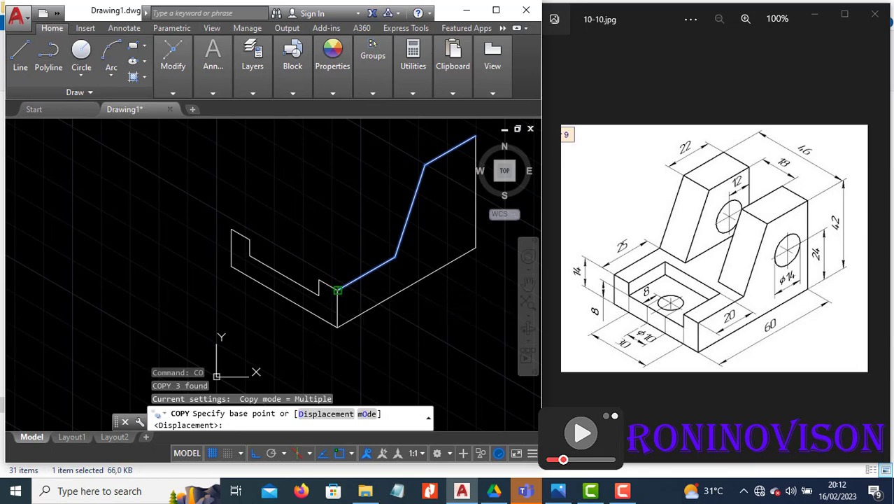
left_click(337, 290)
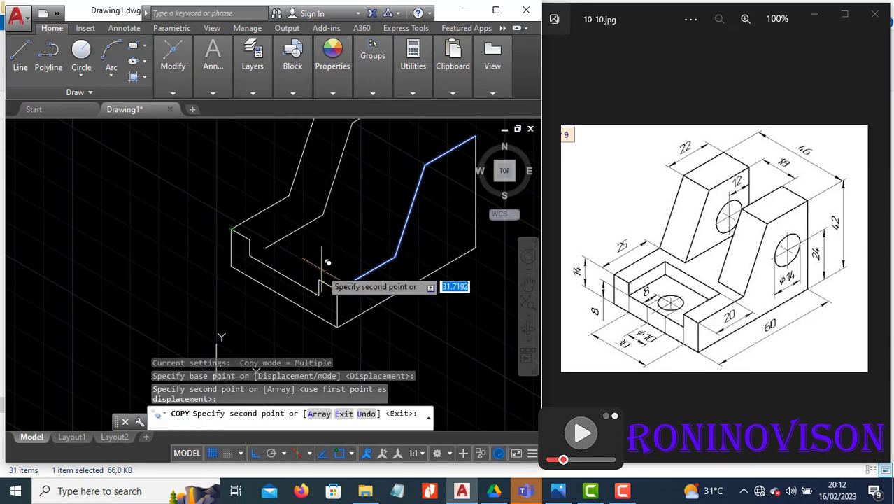
key("Escape")
scroll(329, 318, "down", 2)
scroll(328, 319, "down", 2)
scroll(349, 357, "up", 1)
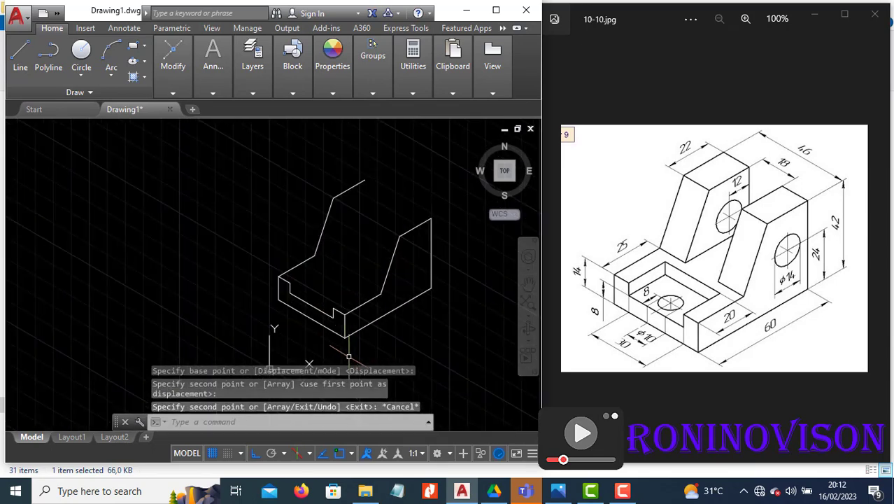
type("l")
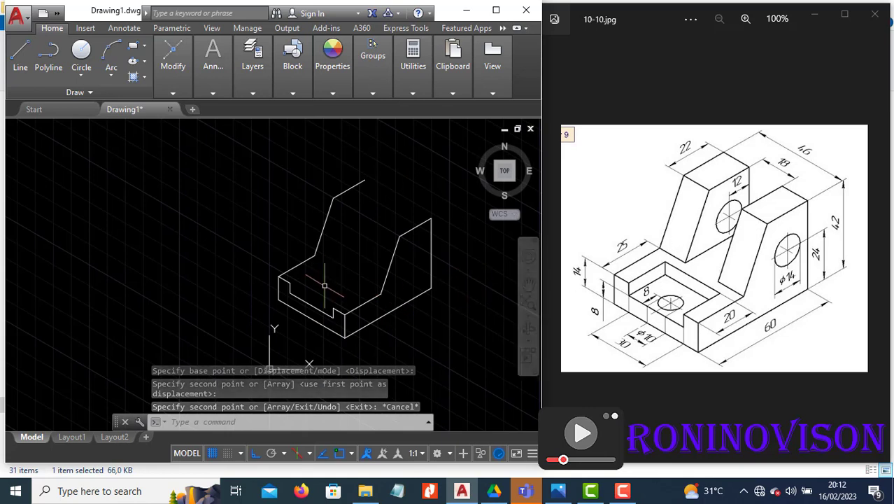
key("Return")
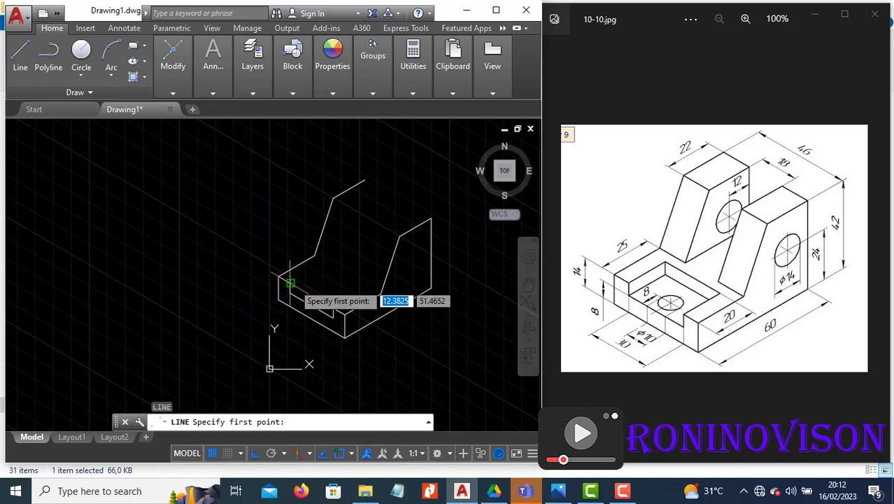
In Isoplane Top, draw the 20- and 30-unit pocket edges from the base corner, ending on the slot corner.
left_click(289, 284)
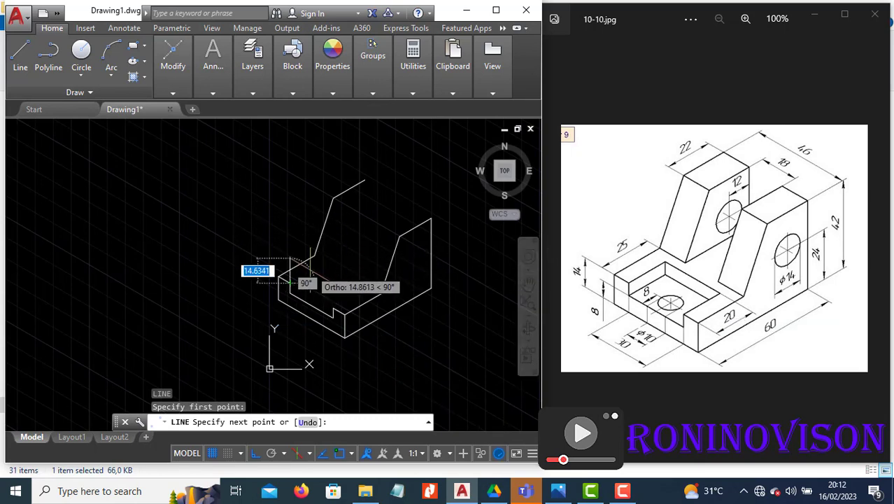
key("F5")
type("20")
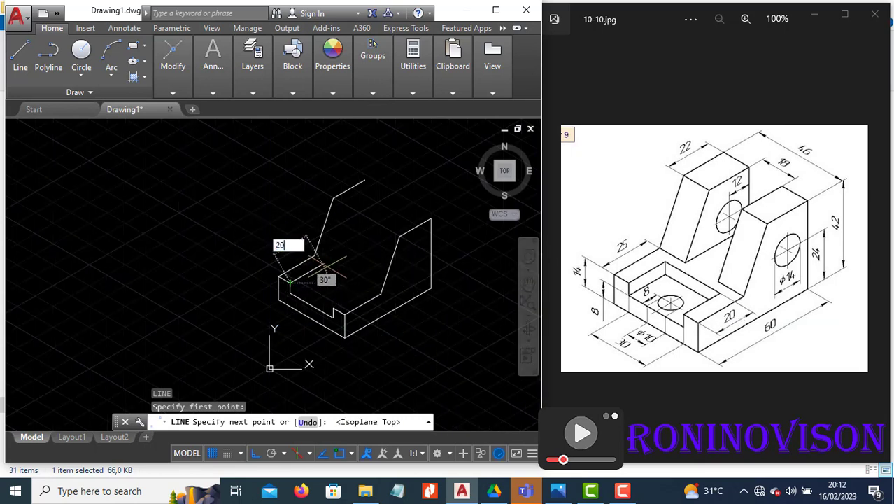
key("Return")
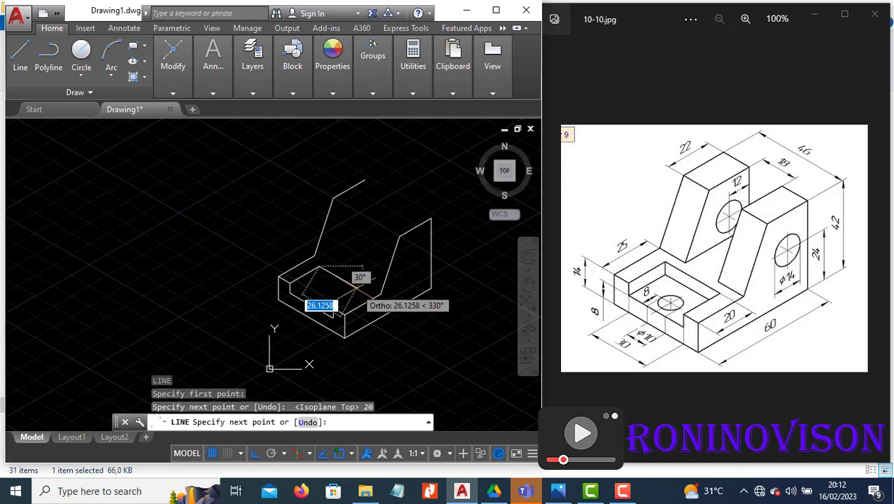
type("30")
key("Return")
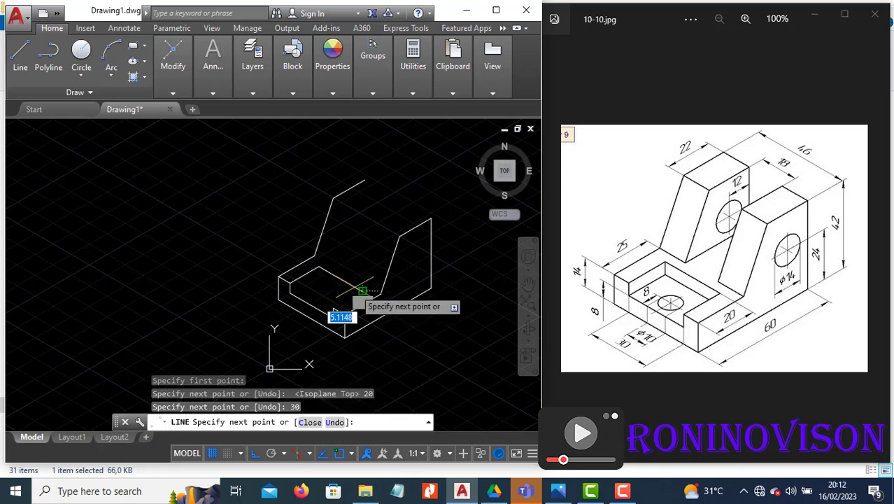
left_click(330, 309)
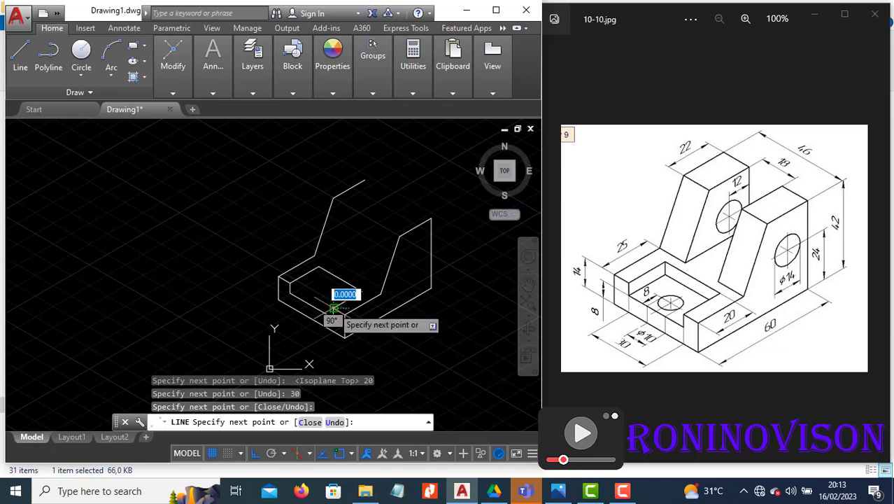
key("Escape")
scroll(312, 303, "up", 5)
scroll(308, 301, "down", 4)
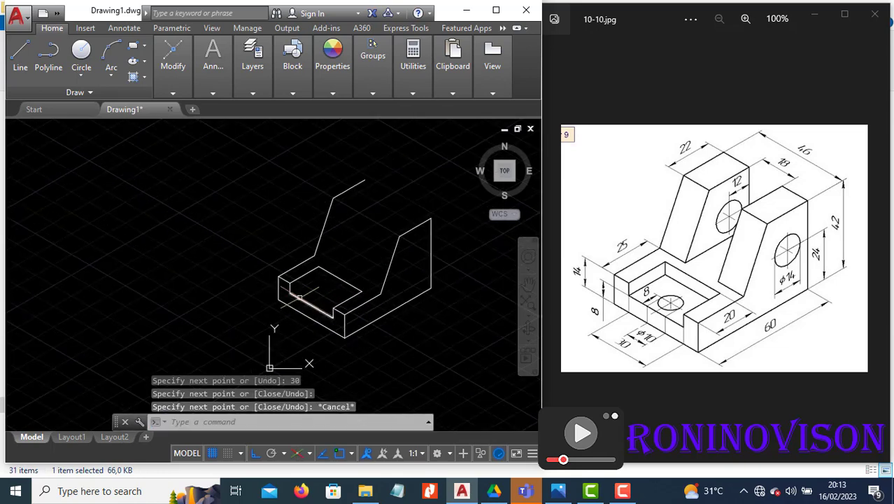
scroll(296, 293, "up", 2)
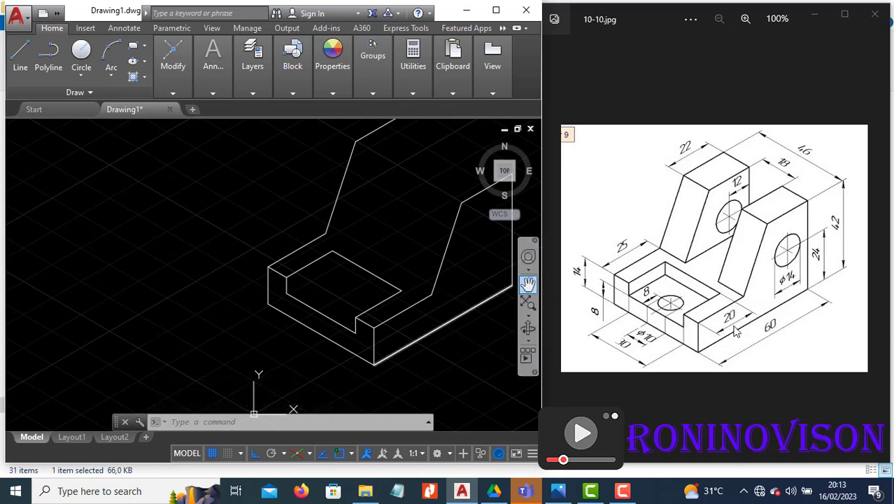
type("l")
key("Return")
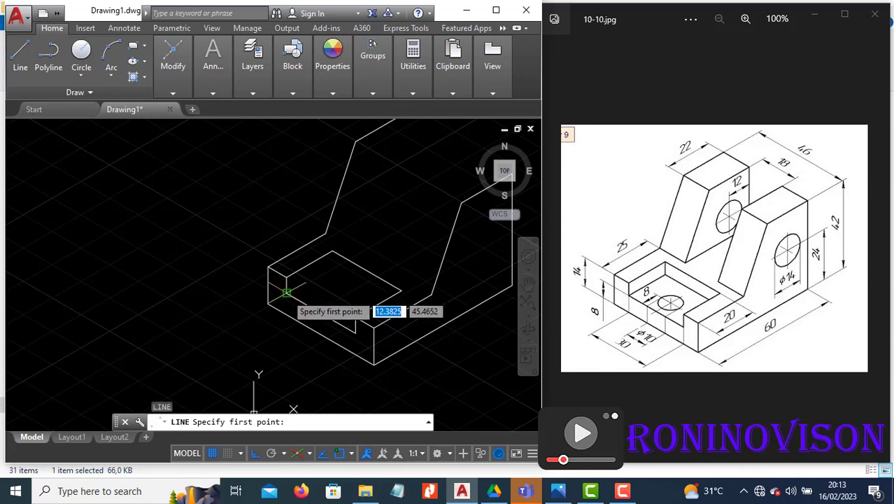
Draw a 20-unit edge line from the pocket corner to the opposite pocket corner.
left_click(287, 292)
type("20")
key("Return")
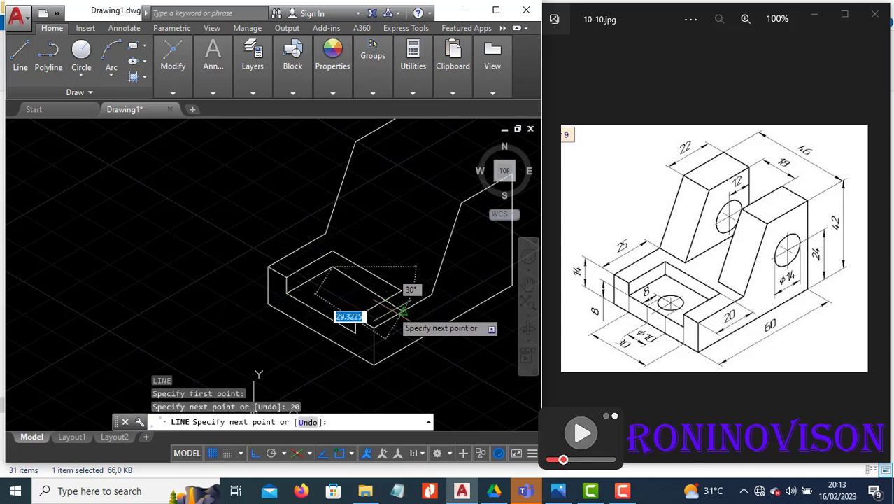
scroll(392, 306, "up", 4)
left_click(396, 291)
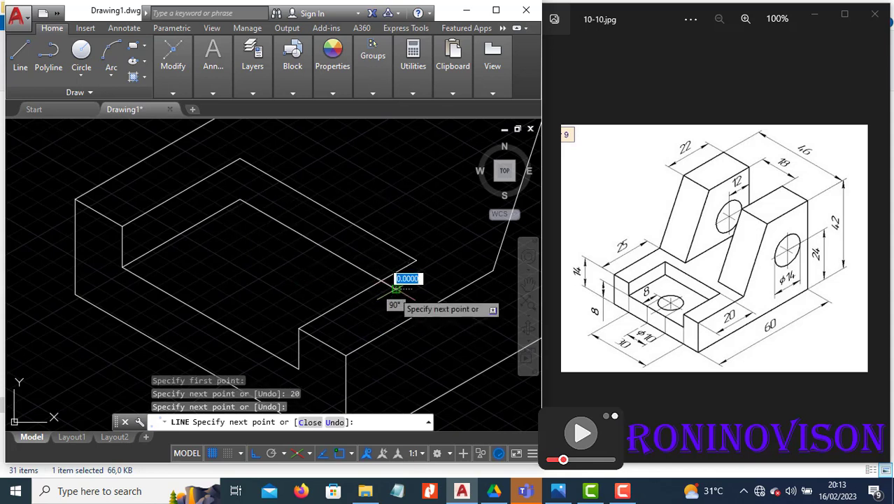
key("Escape")
Trim the new edge's overshooting end and pan the model left.
key("space")
left_click(240, 161)
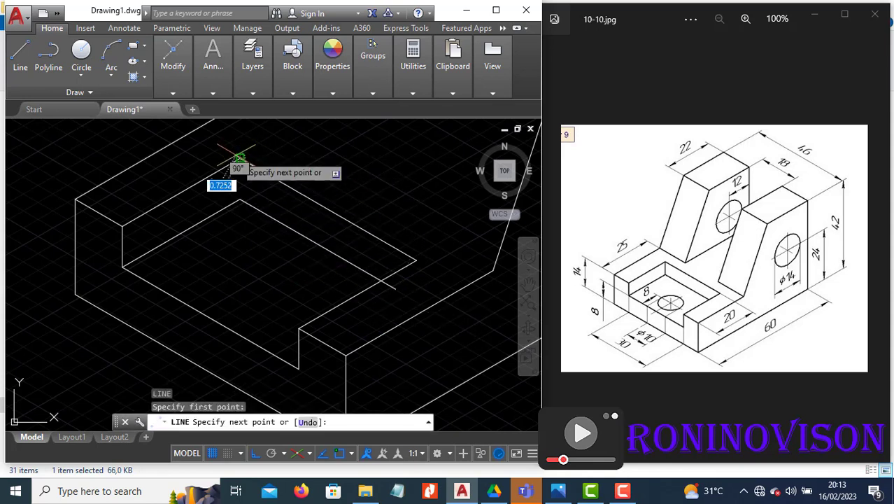
key("Escape")
type("tr")
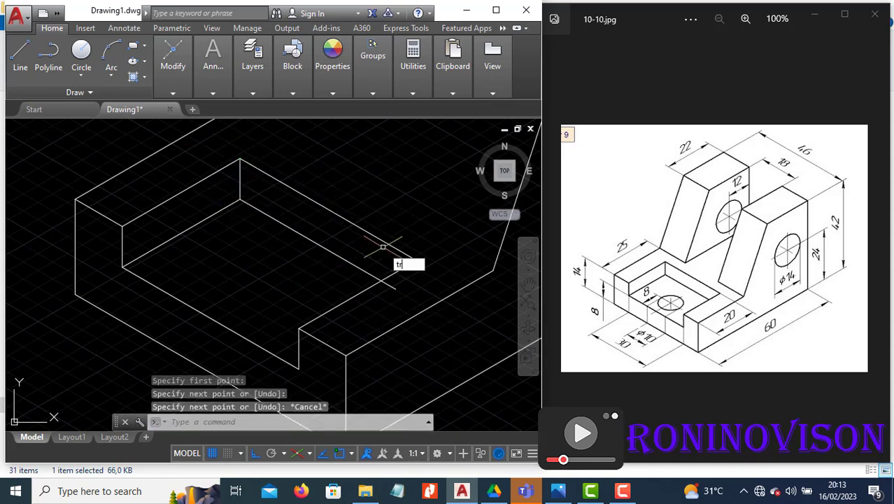
key("Return")
key("Return")
left_click(390, 287)
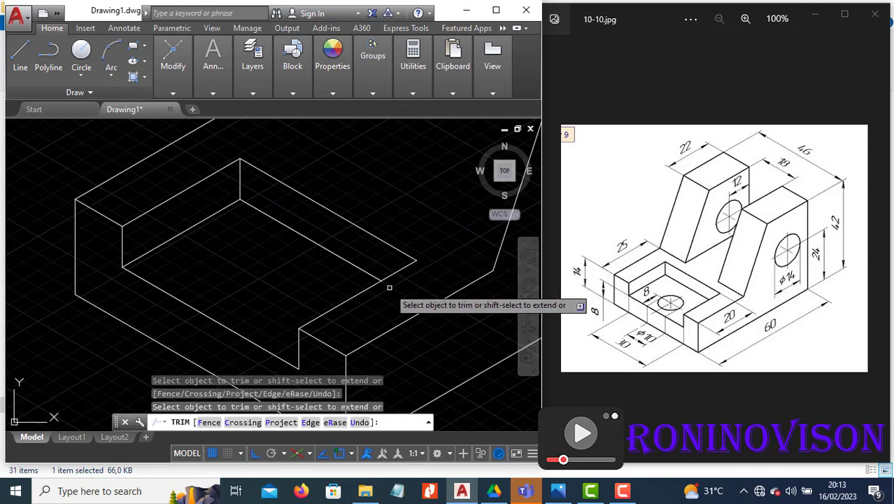
key("Escape")
scroll(390, 287, "down", 2)
scroll(404, 320, "down", 2)
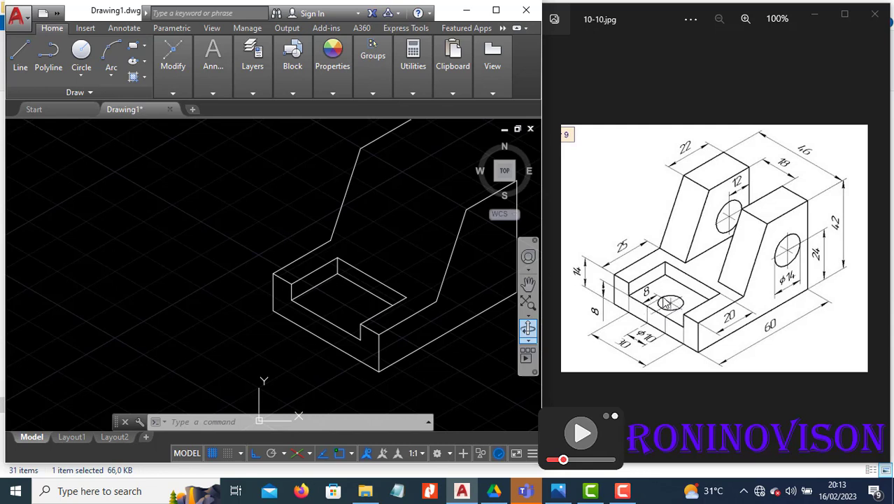
middle_click_drag(367, 280, 297, 292)
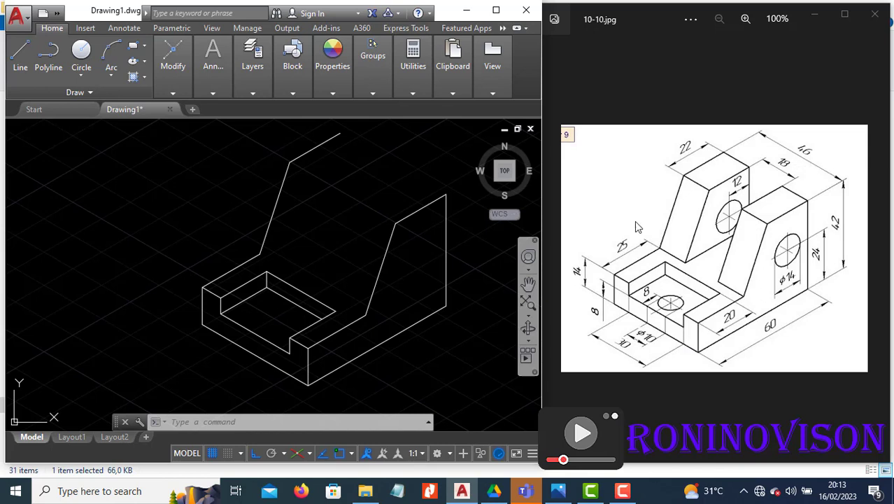
In Isoplane Right, draw an 8-unit guide line from the pocket's front edge.
type("l")
key("Return")
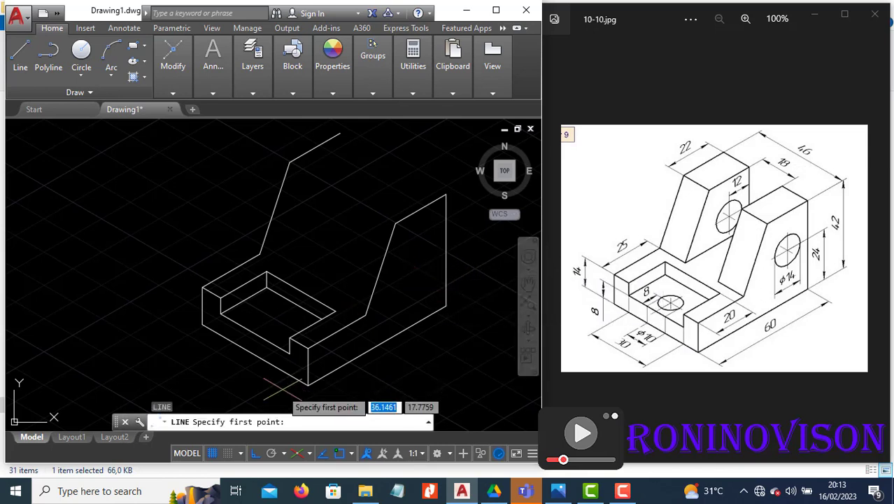
left_click(308, 385)
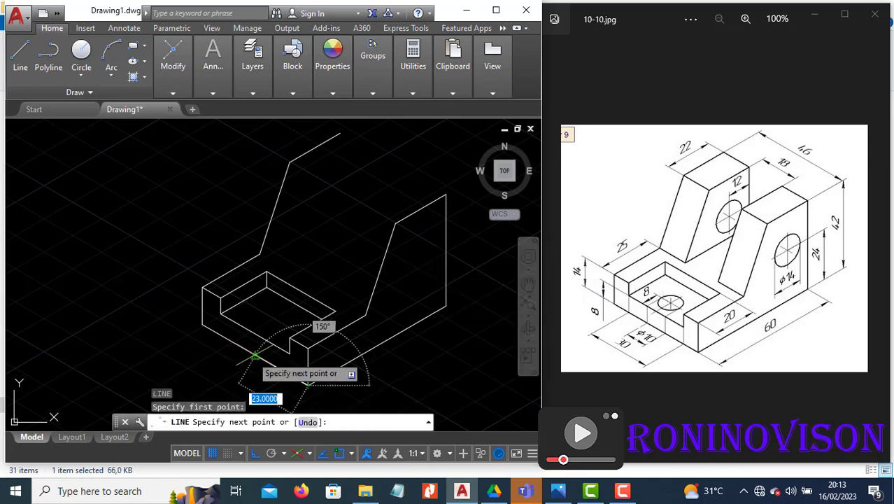
key("Escape")
key("Return")
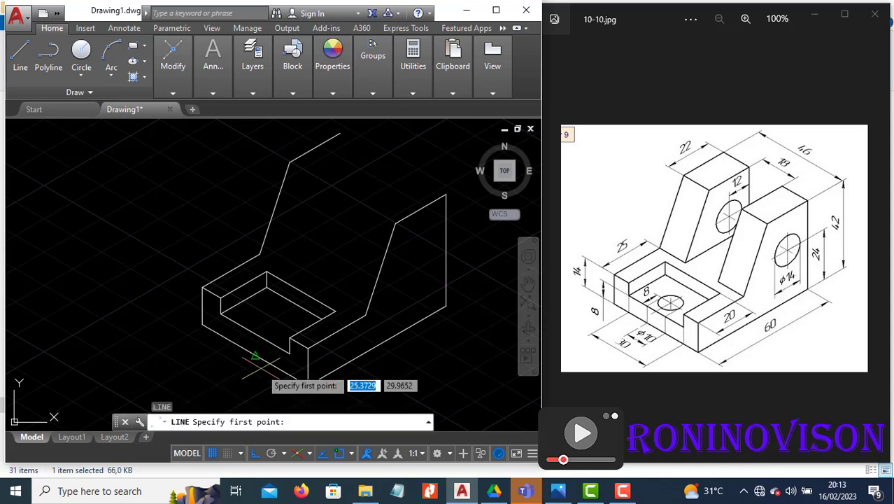
left_click(256, 362)
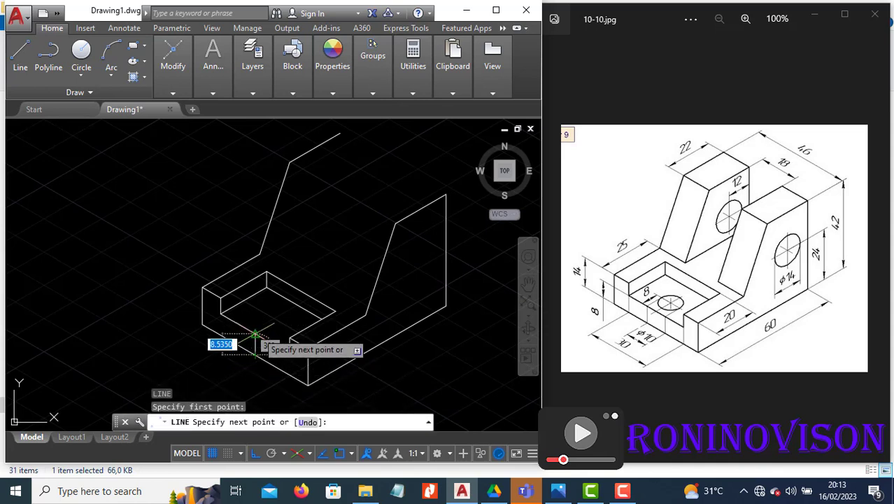
key("F5")
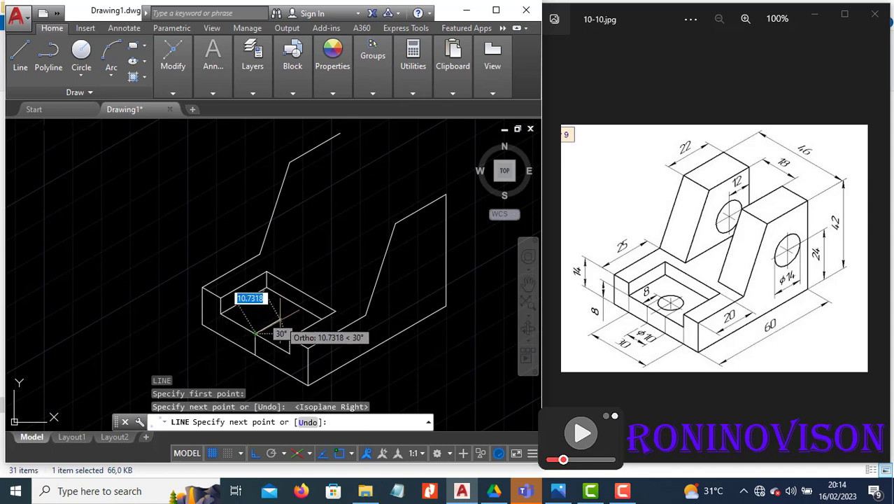
type("8")
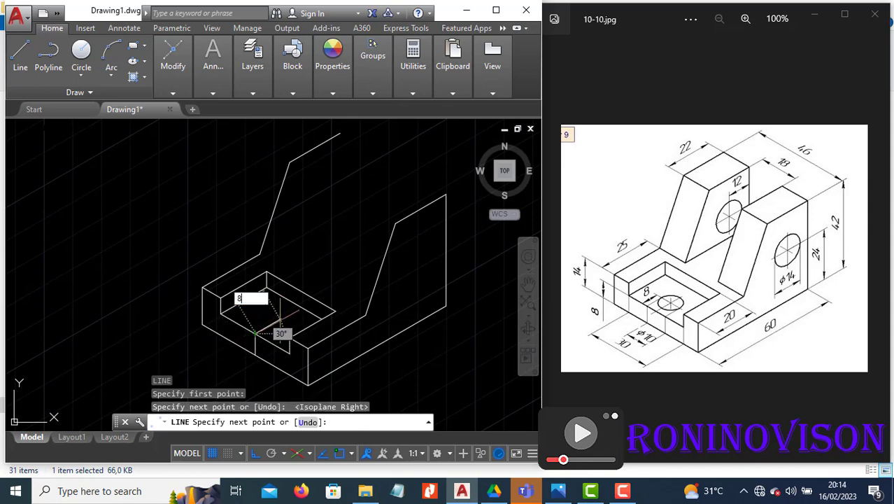
key("Return")
key("Return")
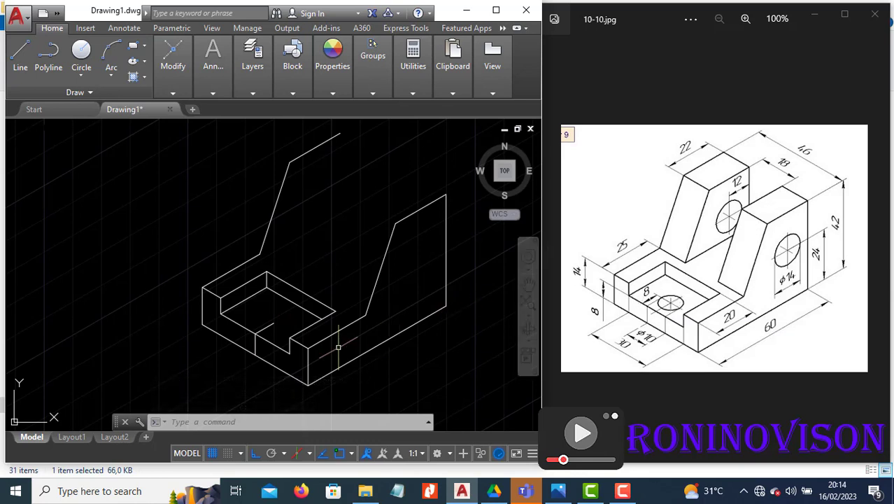
type("el")
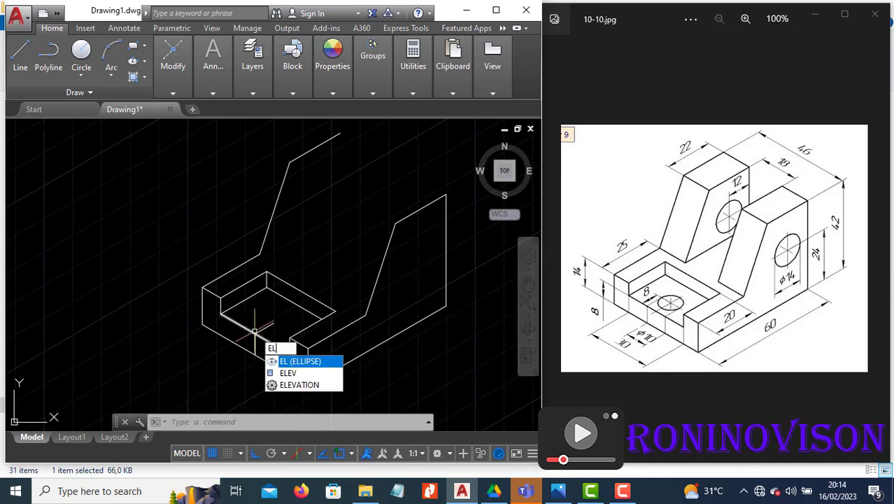
Place a radius-5 isocircle in Isoplane Top, centred on the guide line's end.
left_click(301, 362)
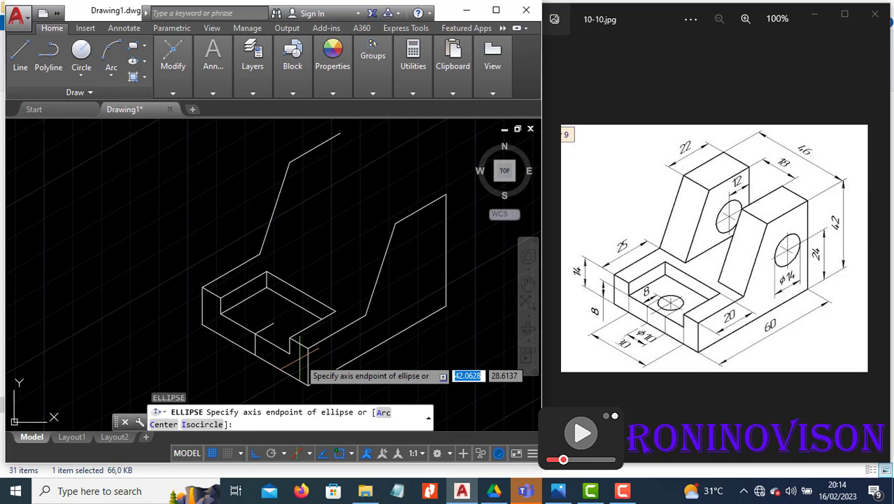
left_click(203, 425)
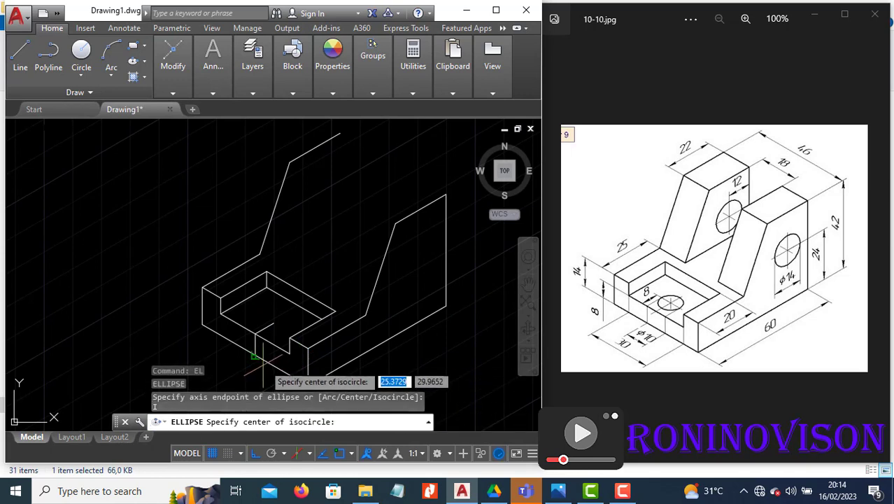
left_click(272, 321)
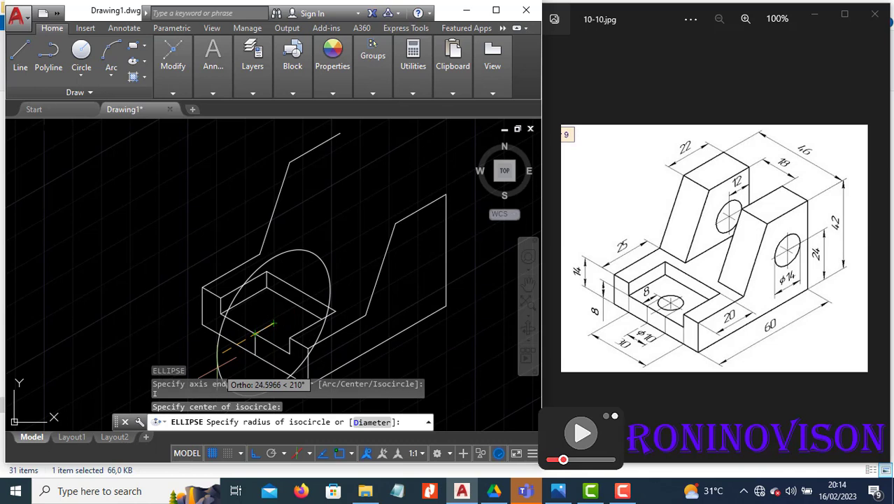
key("F5")
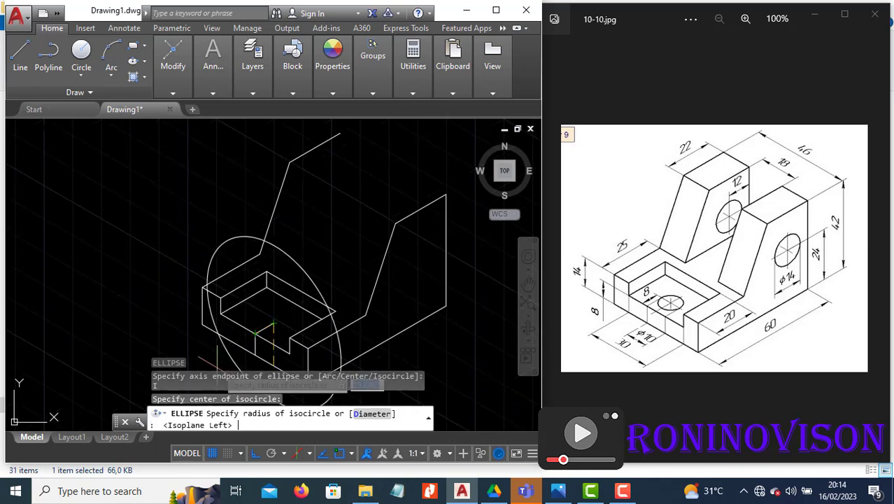
key("F5")
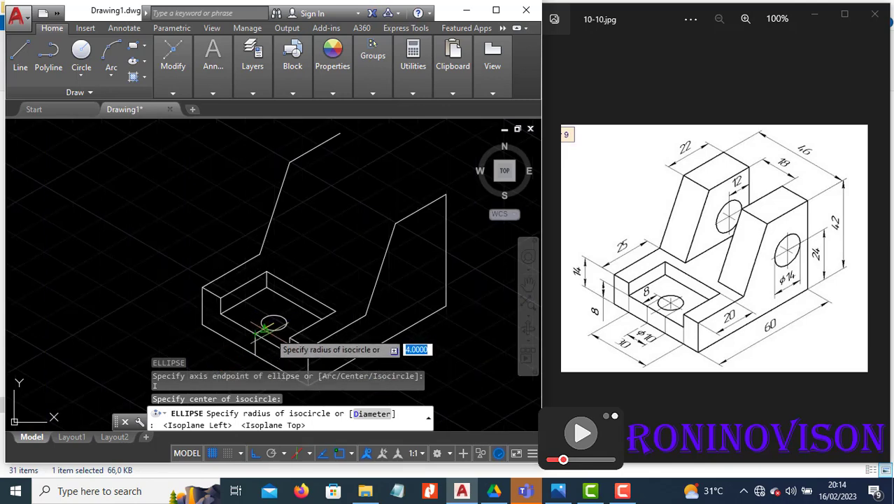
scroll(273, 323, "up", 3)
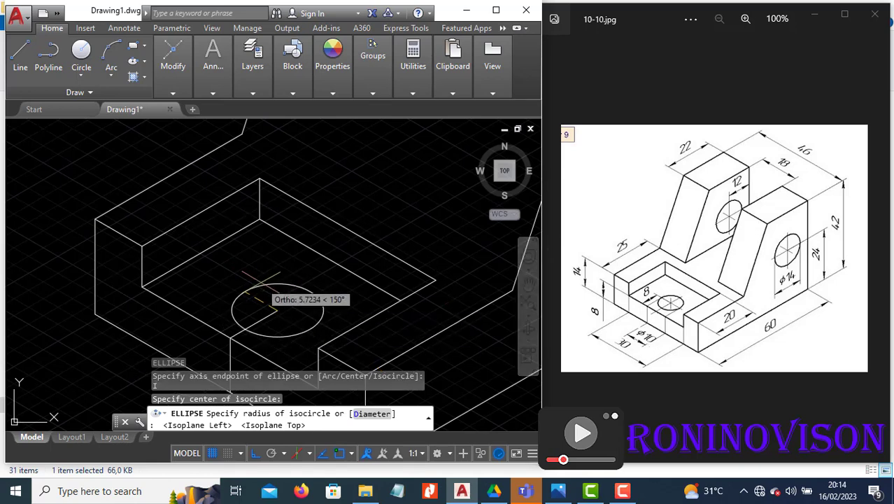
type("5")
key("Return")
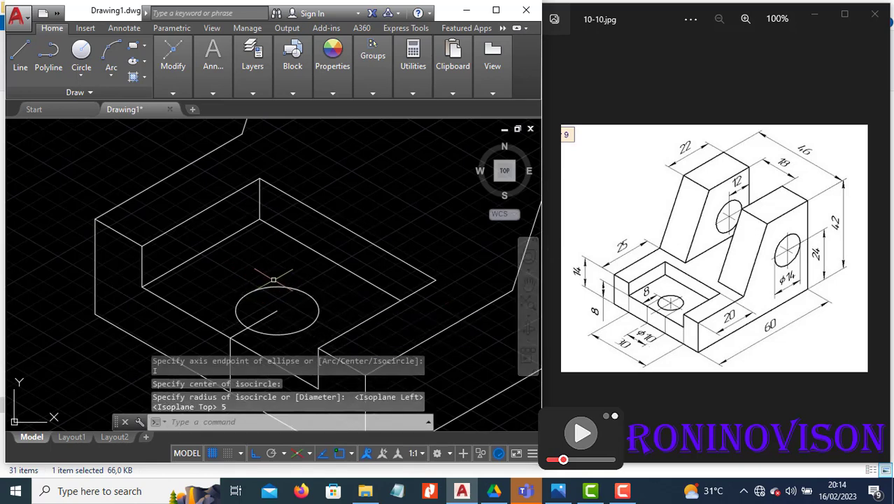
scroll(245, 262, "down", 3)
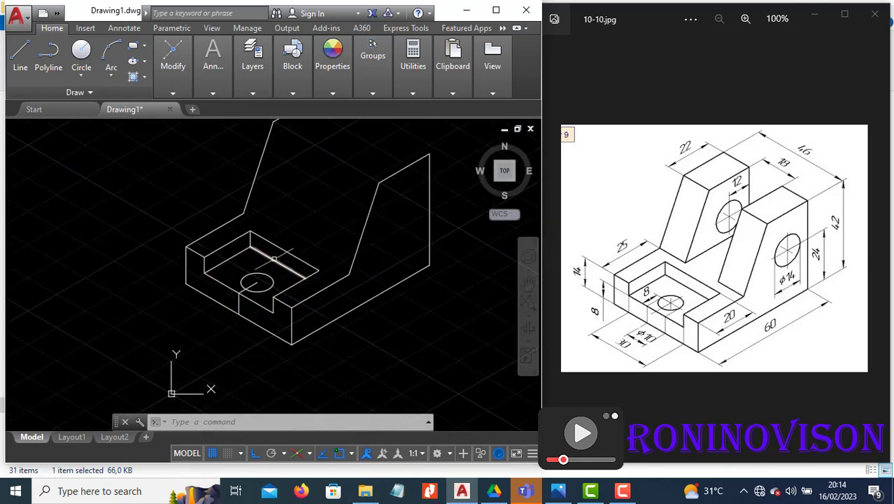
scroll(415, 235, "down", 3)
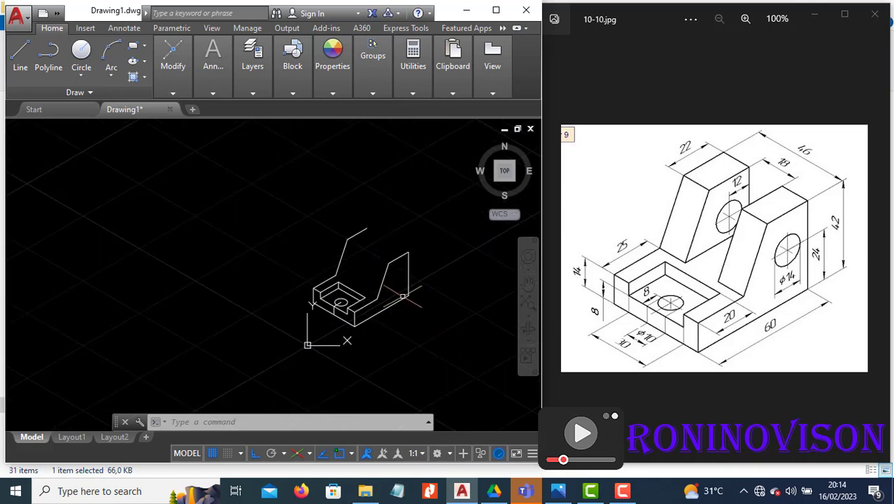
scroll(403, 238, "up", 3)
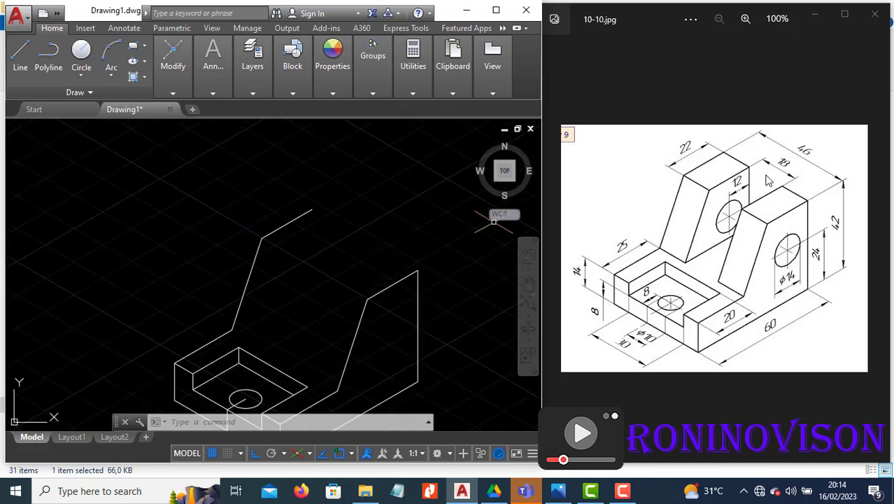
In Calculator, compute 46 − 18 = 28, then 28 ÷ 2 = 14.
left_click(110, 490)
type("cal")
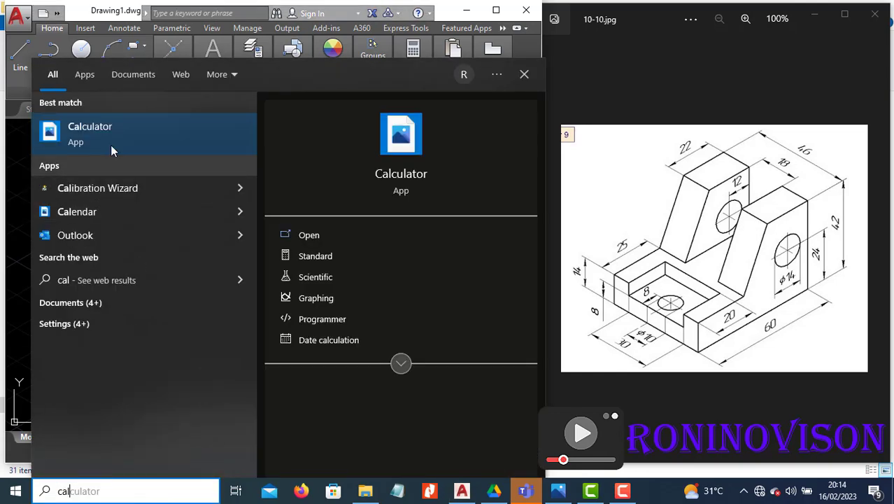
left_click(112, 139)
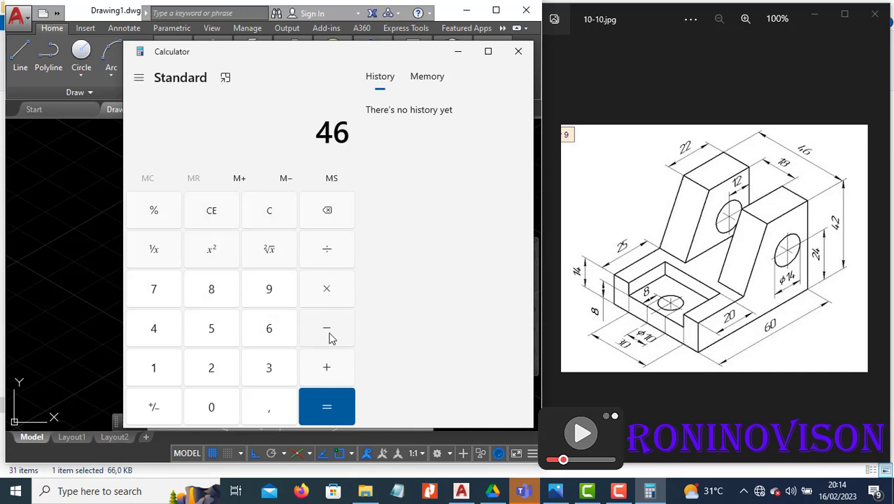
left_click(223, 301)
left_click(330, 396)
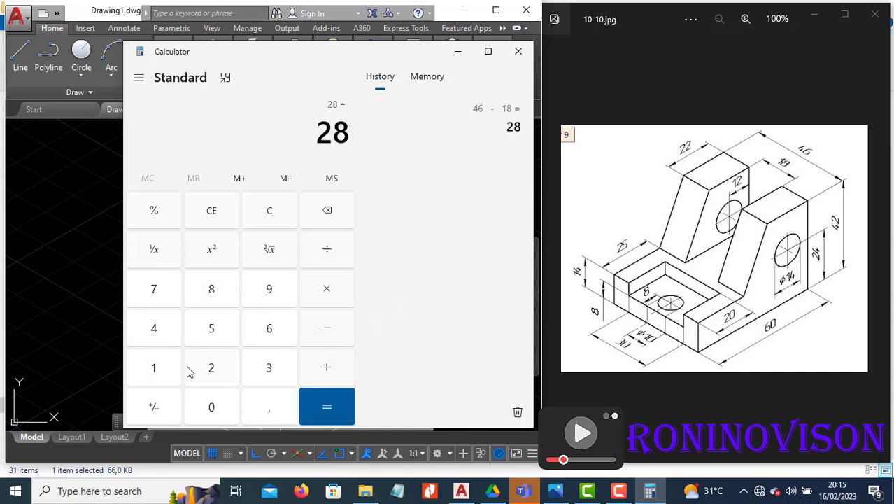
left_click(313, 410)
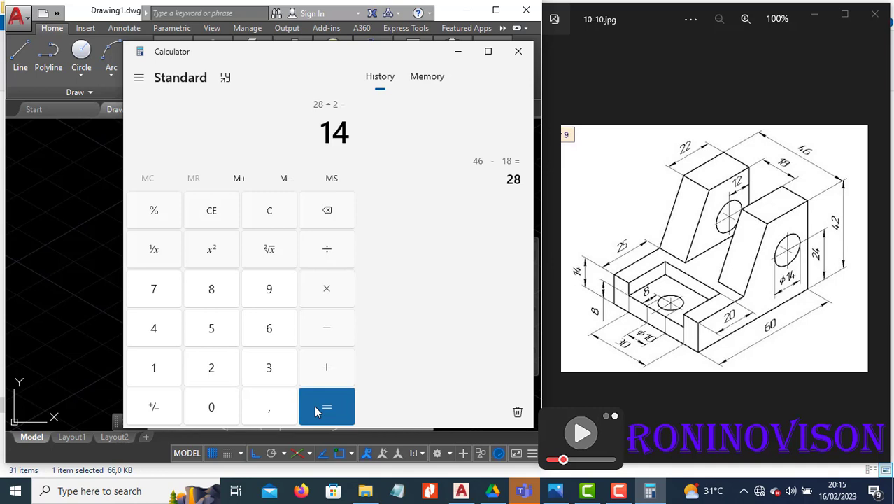
left_click(52, 320)
Draw a 14-unit line from the top rib endpoint.
type("l")
key("Return")
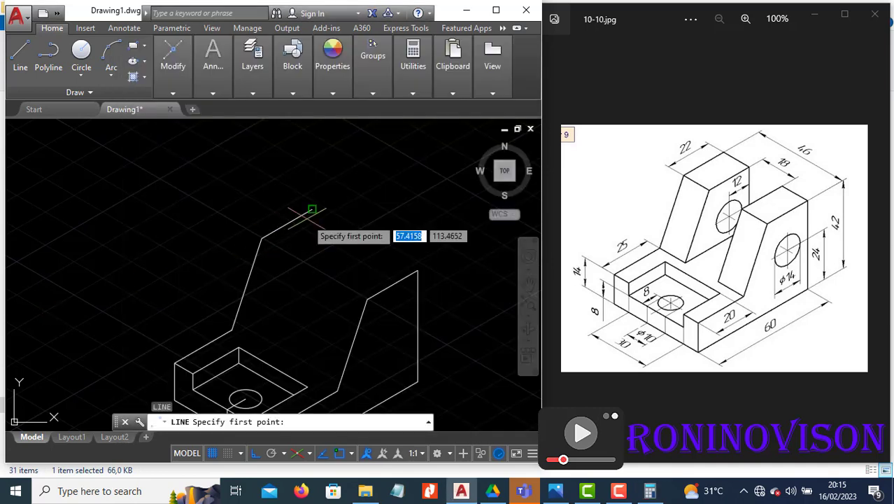
left_click(312, 210)
type("14")
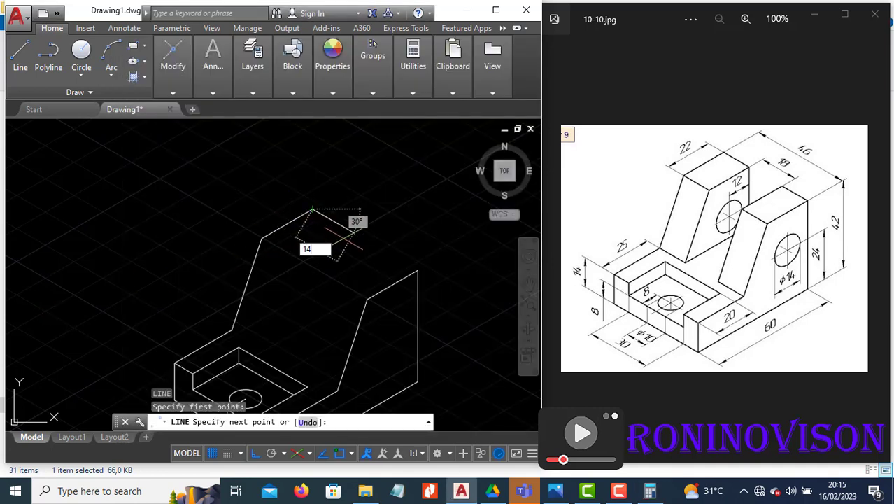
key("Return")
key("Escape")
Copy the 14-unit line to the slanted profile's corner.
left_click(350, 239)
left_click(338, 221)
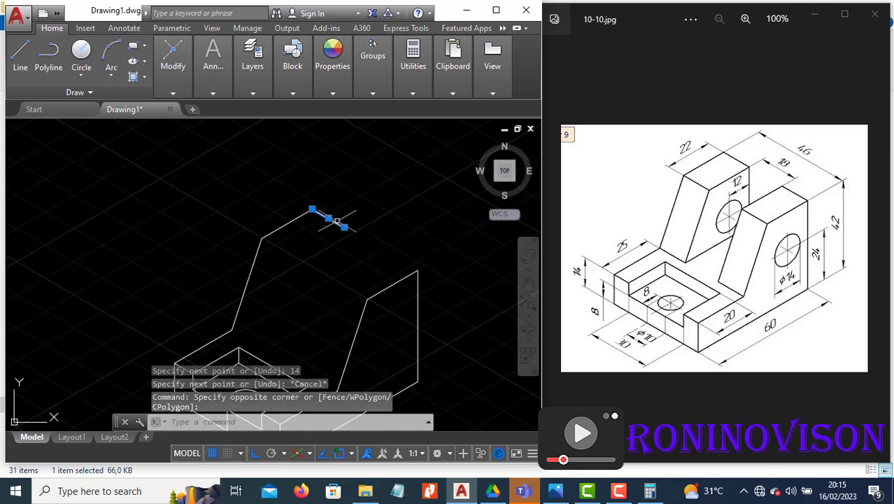
type("co")
key("Return")
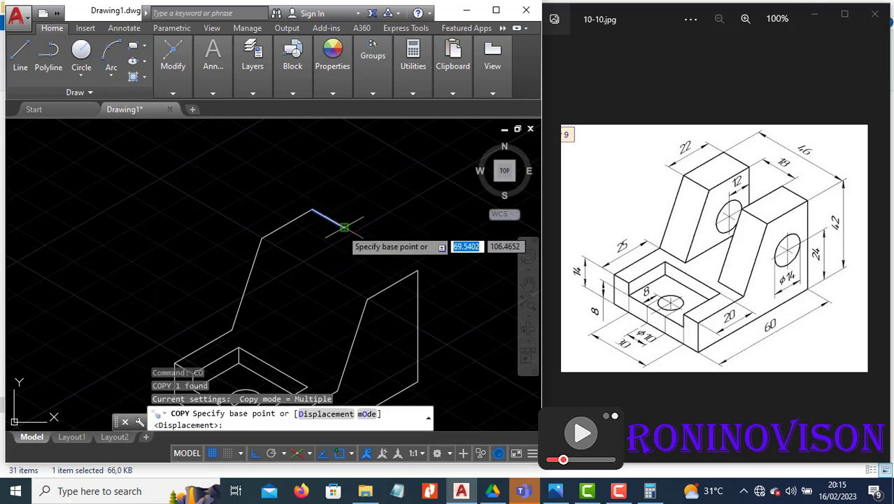
left_click(343, 225)
left_click(419, 270)
key("Escape")
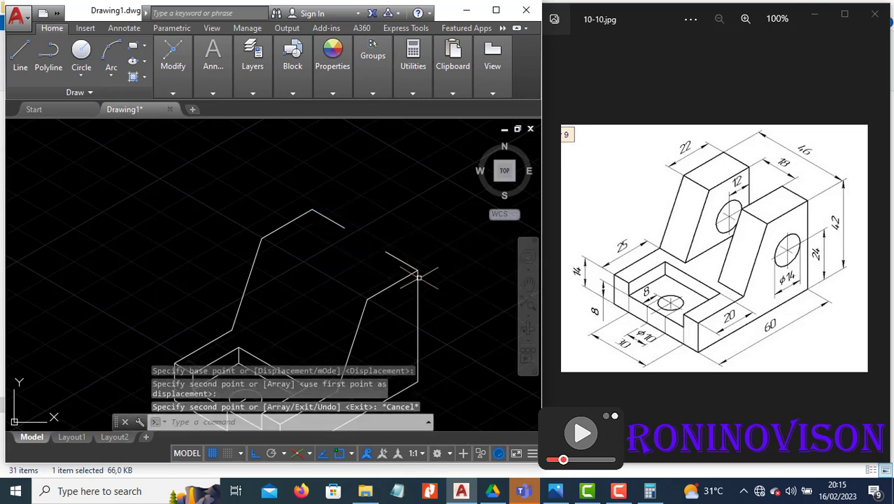
Copy the right upright's slanted profile 32 units back.
scroll(427, 268, "down", 2)
left_click(409, 303)
left_click(384, 269)
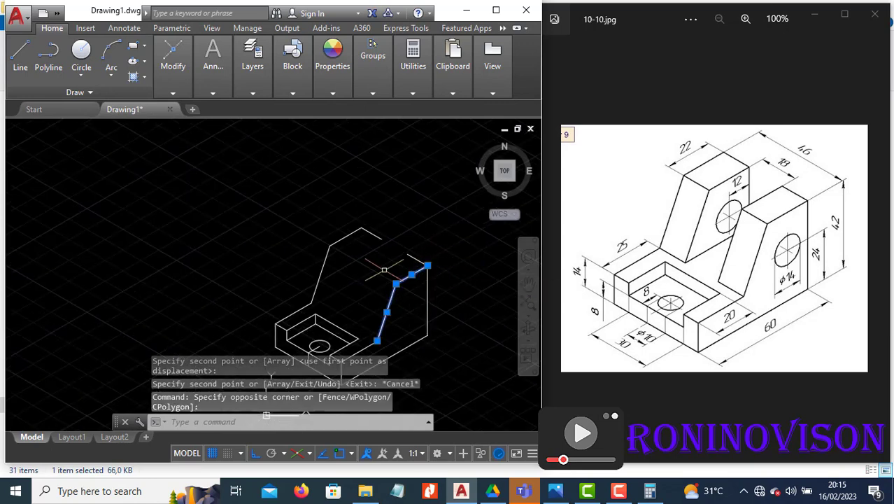
type("co")
key("Return")
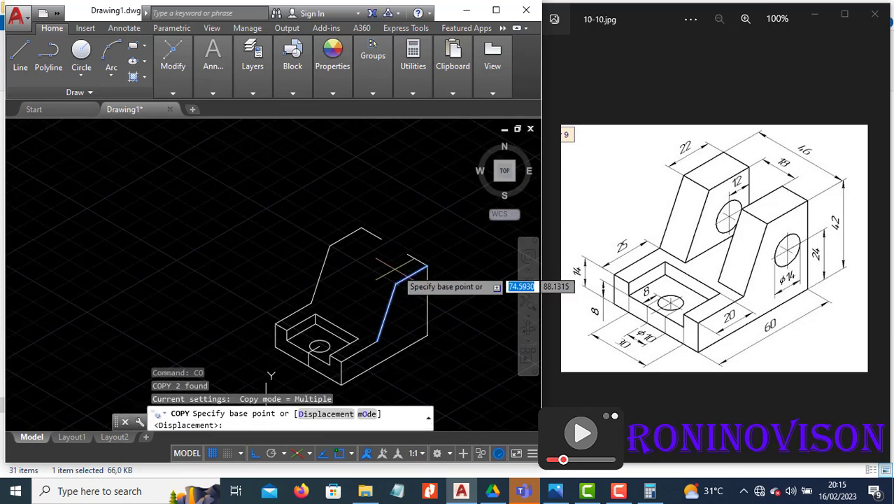
left_click(427, 265)
type("32")
key("Return")
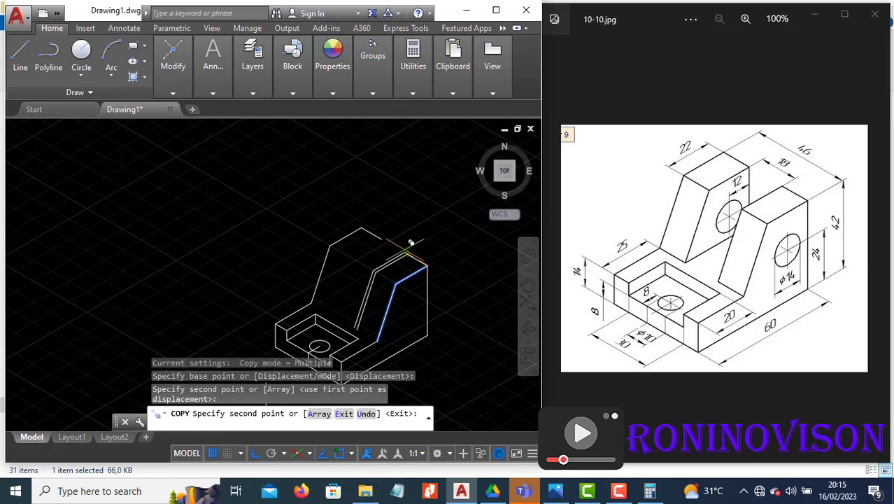
key("Escape")
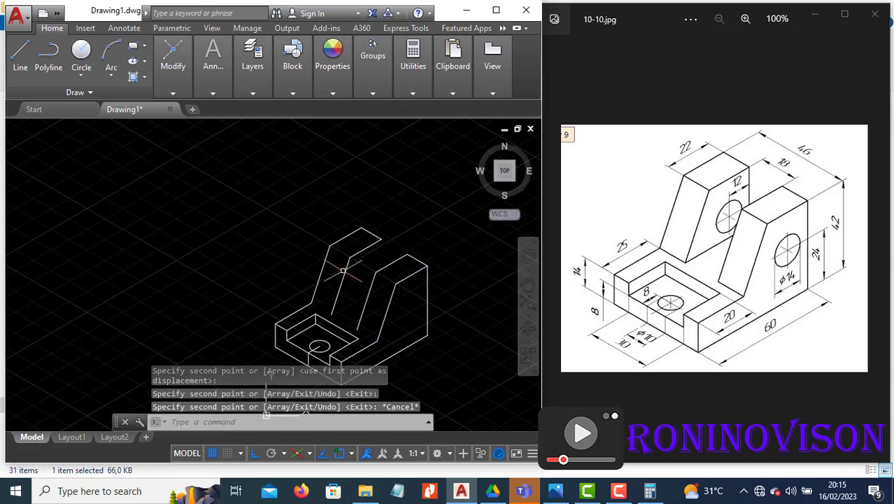
Connect the top front corner to the matching top-face corner with a line.
key("Return")
left_click(313, 304)
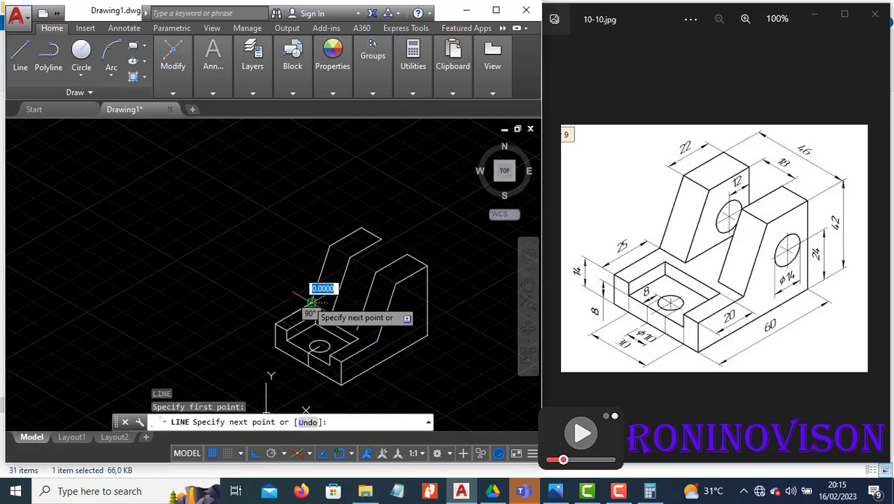
key("Escape")
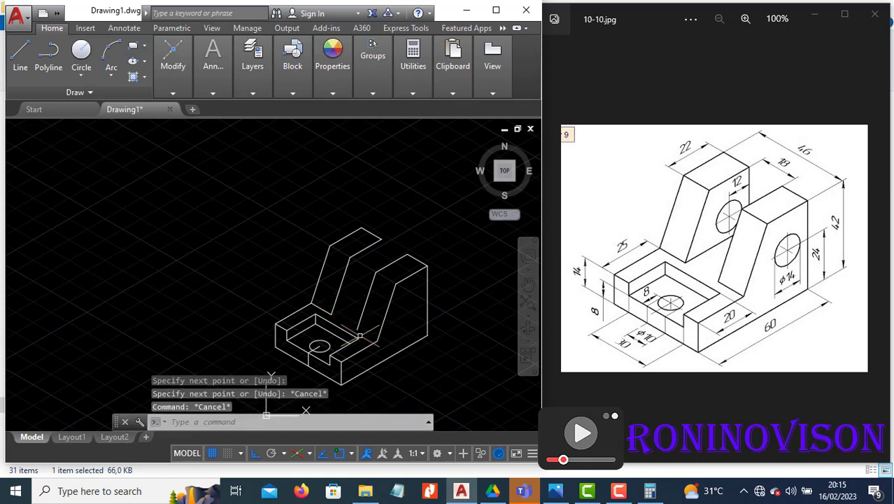
key("Return")
left_click(378, 341)
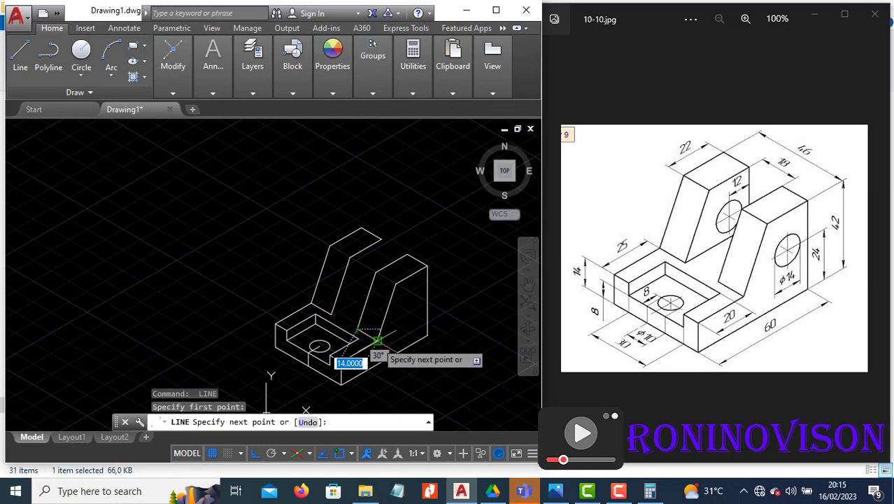
key("Escape")
key("Return")
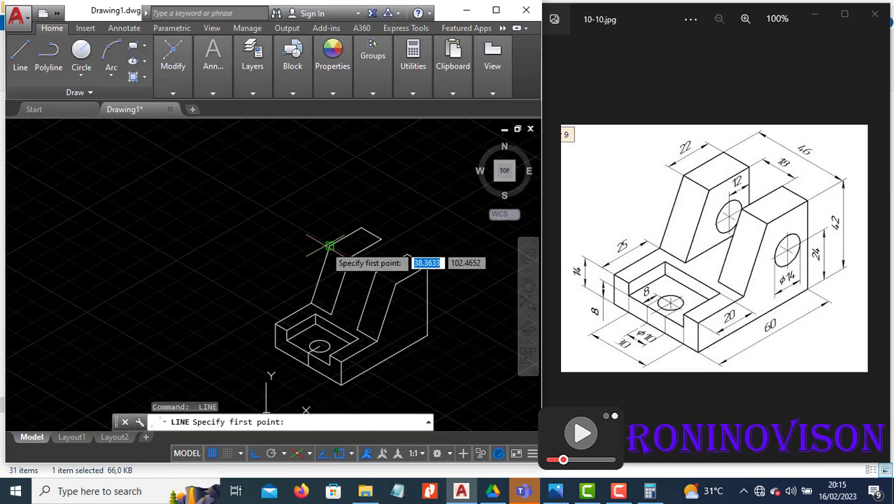
left_click(330, 245)
left_click(350, 256)
key("Escape")
Draw a second connecting line from the next corner to its matching back corner.
key("Return")
left_click(375, 272)
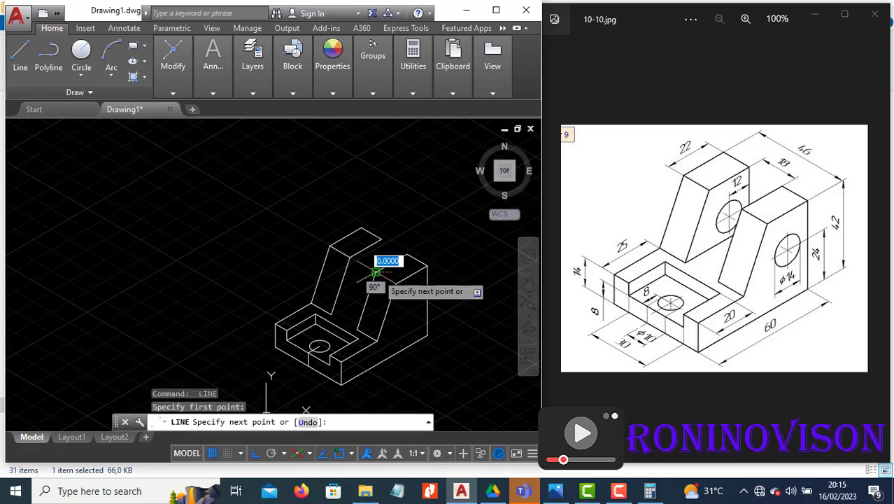
left_click(397, 284)
key("Escape")
type("l")
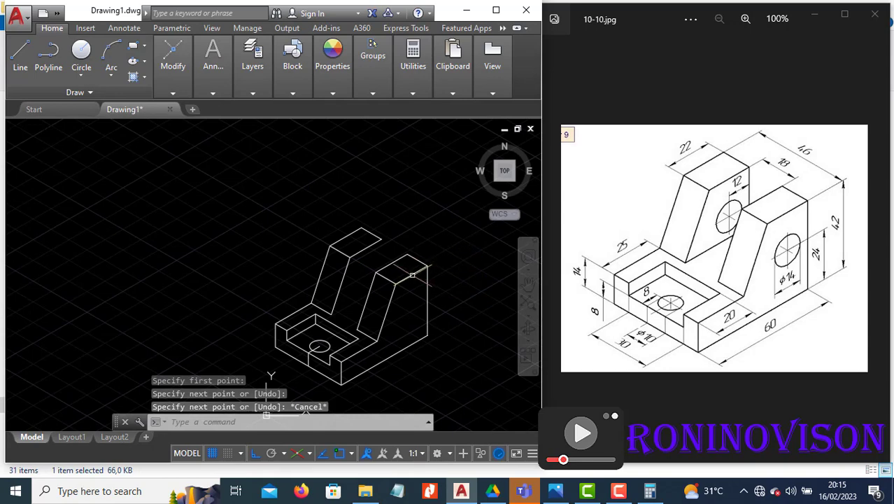
Zoom in on the right upright and switch to the right isometric plane.
key("Return")
left_click(373, 252)
scroll(395, 287, "up", 3)
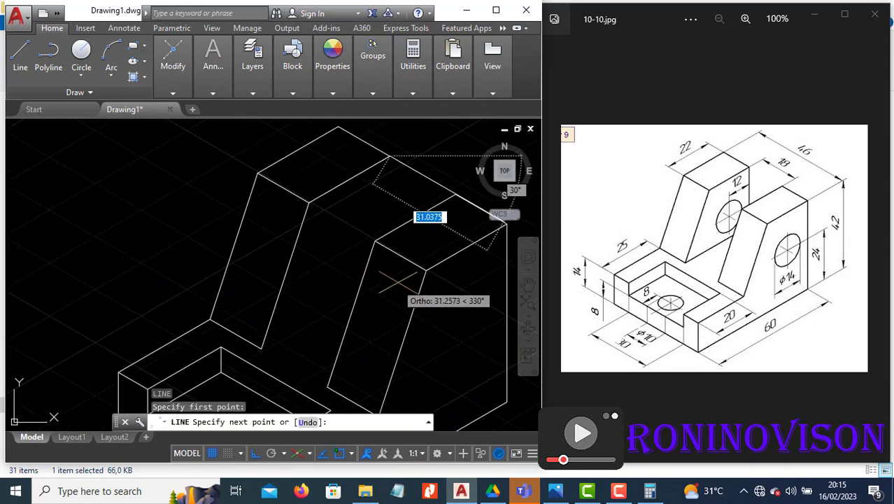
key("F5")
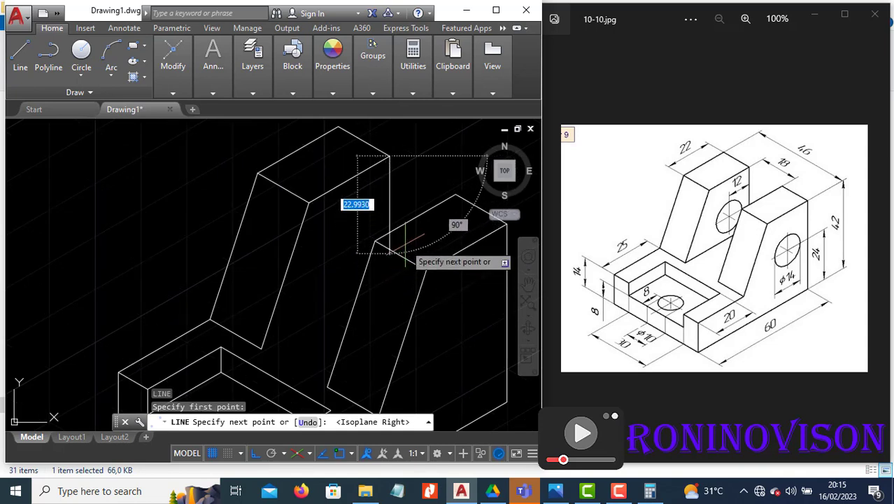
key("Escape")
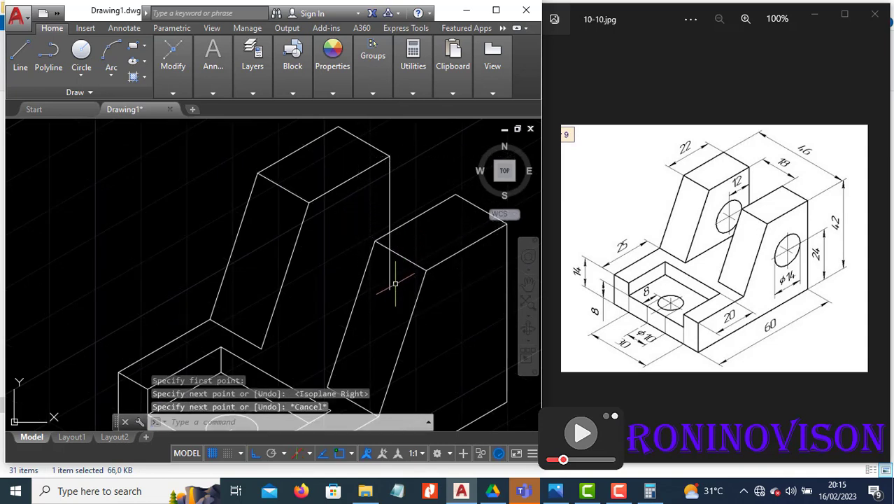
type("tr")
key("Return")
Draw the inner edge line from the base corner up the right upright's inner side.
key("Return")
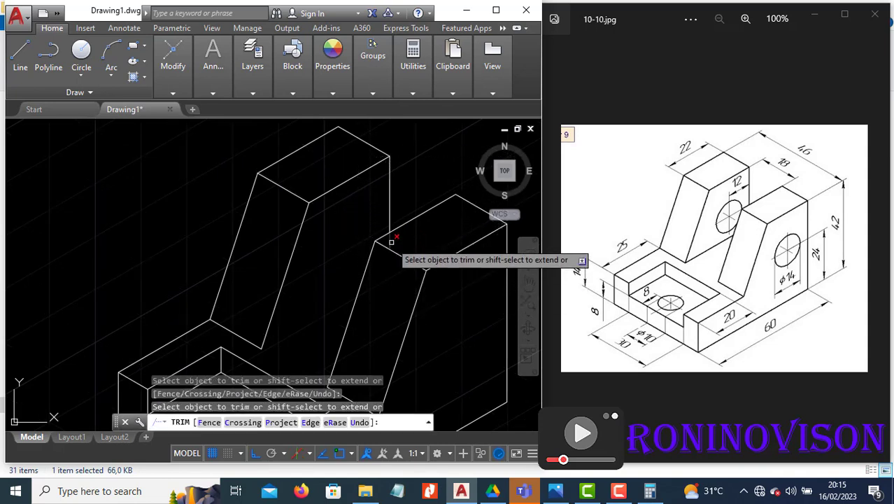
key("Escape")
type("l")
key("Return")
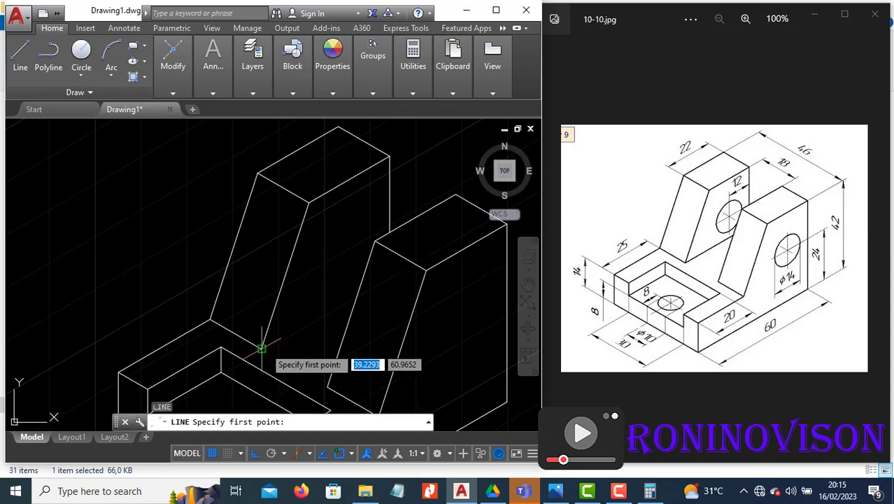
left_click(260, 346)
left_click(378, 282)
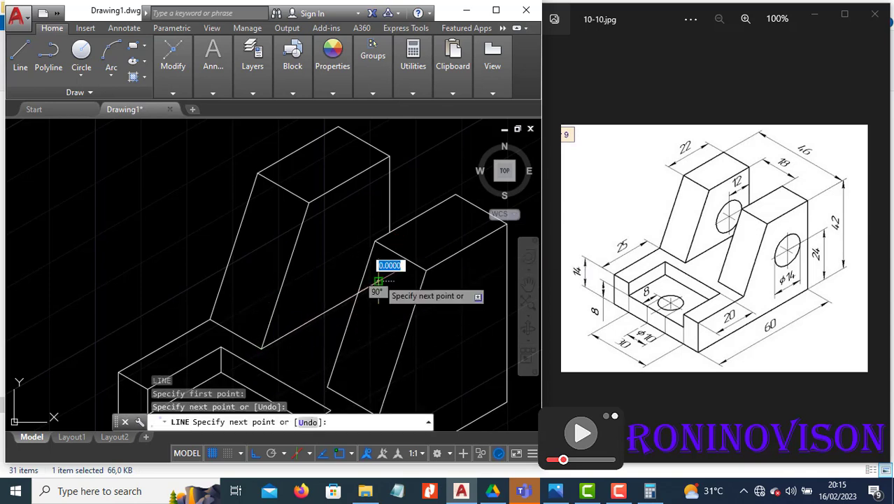
key("Escape")
type("tr")
key("Return")
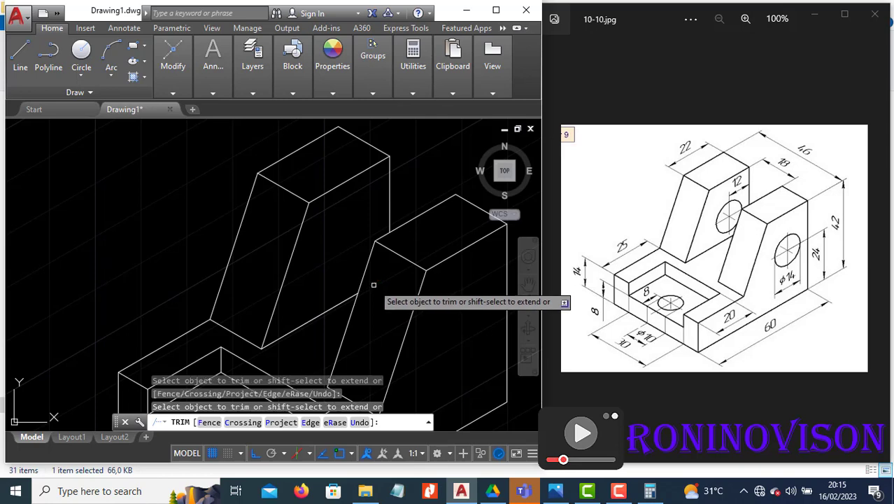
key("Escape")
scroll(376, 266, "down", 4)
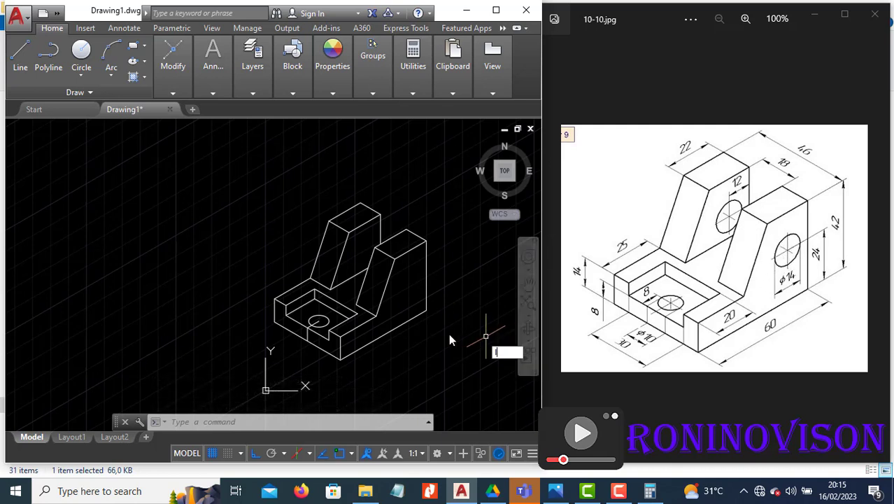
From the outer face's bottom corner, draw guide lines 24 up and 12 along the 150° axis.
key("l")
key("Return")
left_click(426, 278)
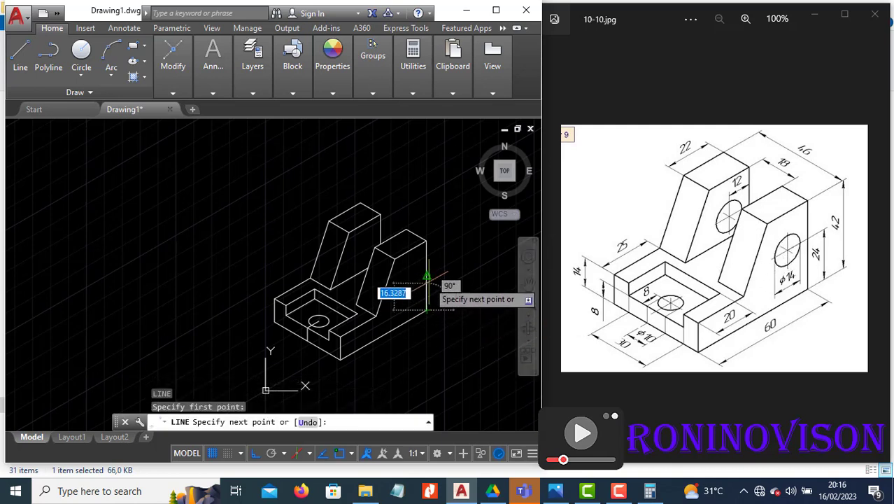
type("24")
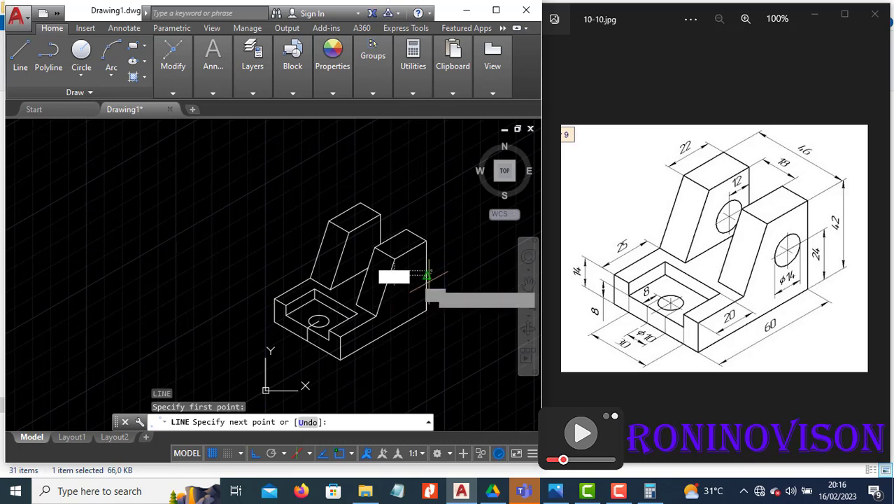
key("Return")
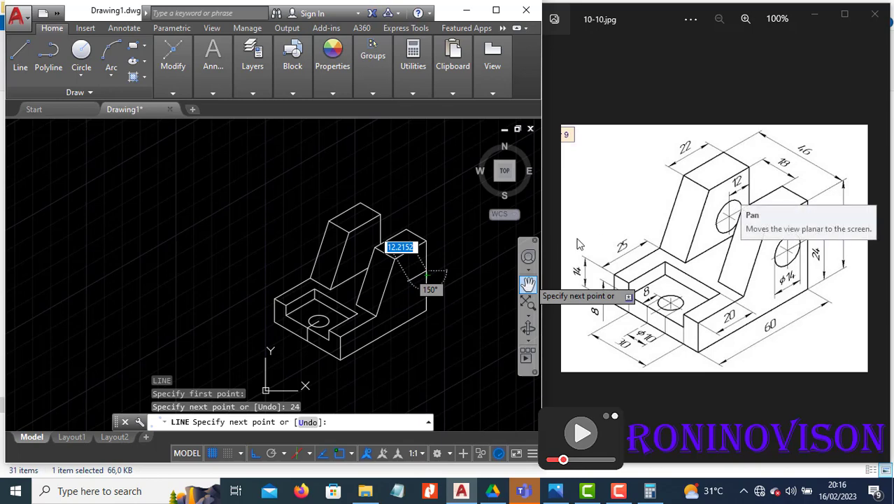
type("12")
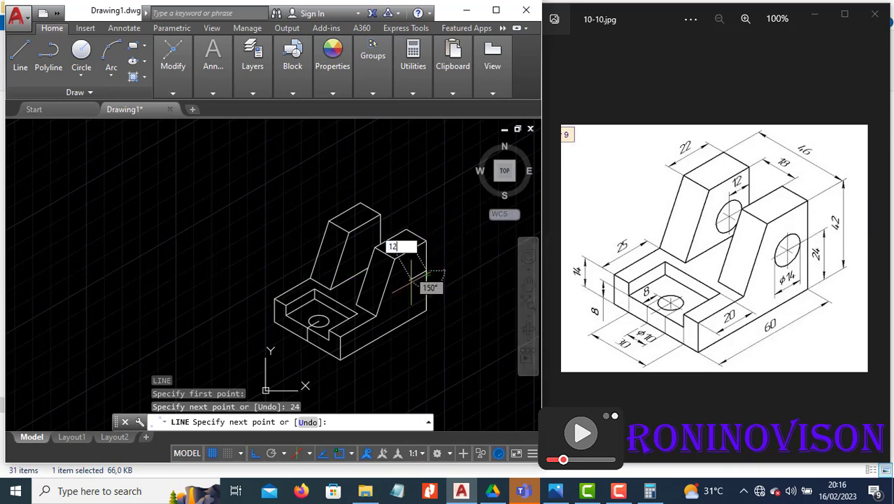
key("Return")
scroll(412, 274, "up", 4)
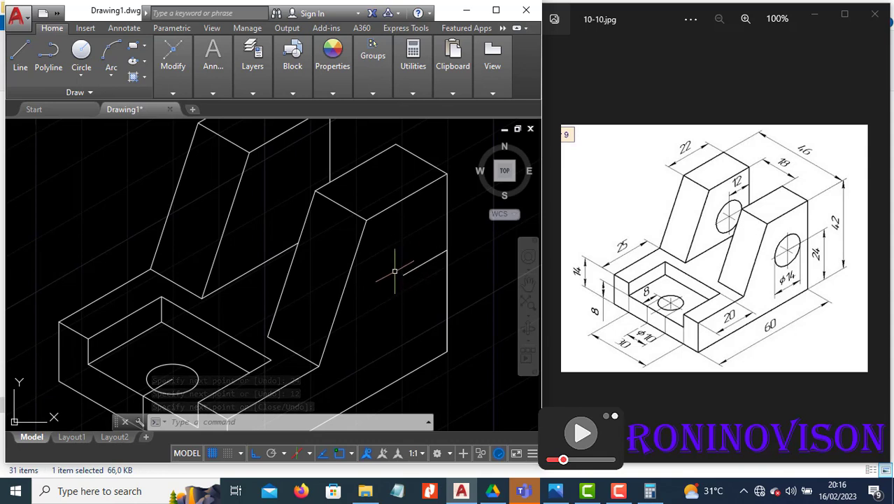
Draw a radius-7 isocircle centred at the guide line's end on the right upright.
key("Escape")
type("el")
key("Return")
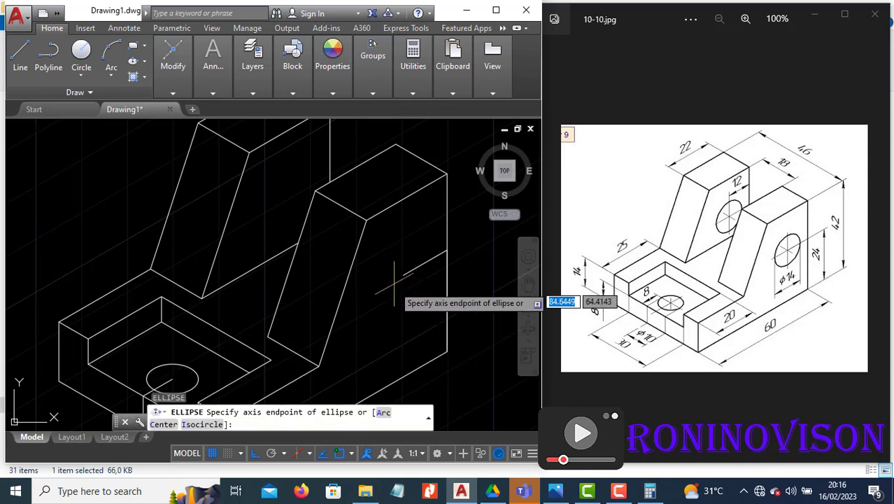
left_click(205, 425)
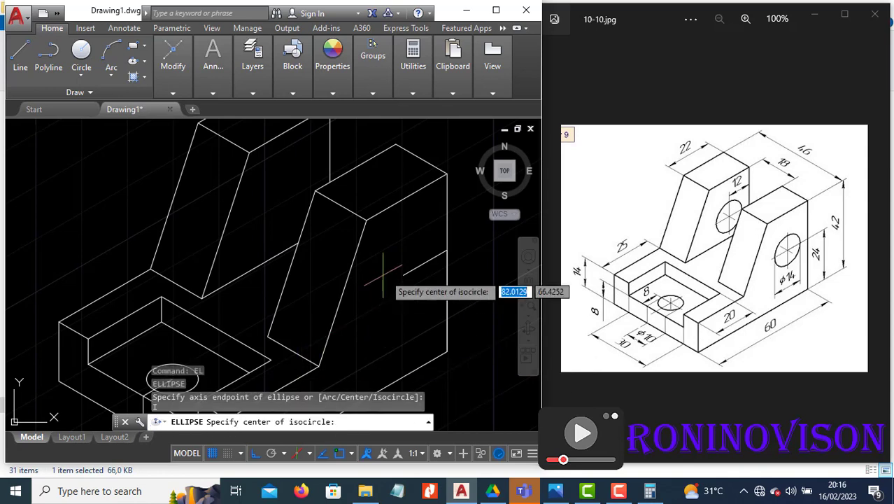
left_click(404, 274)
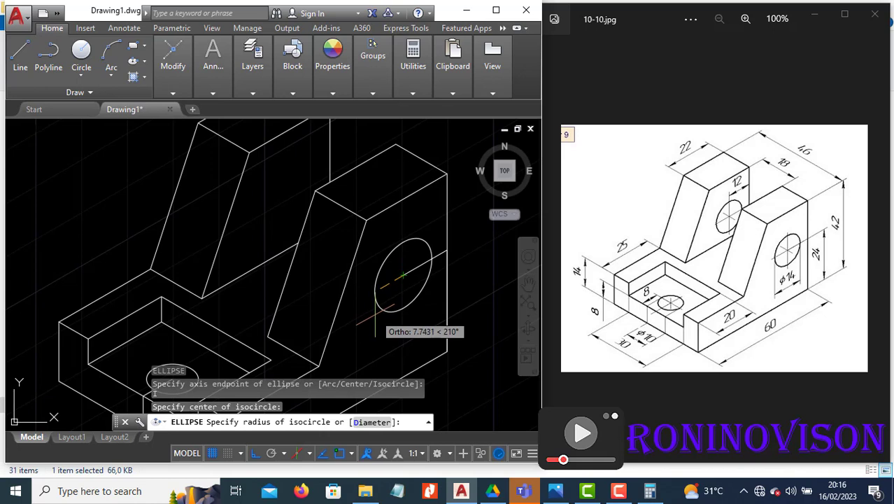
key("F5")
key("F5")
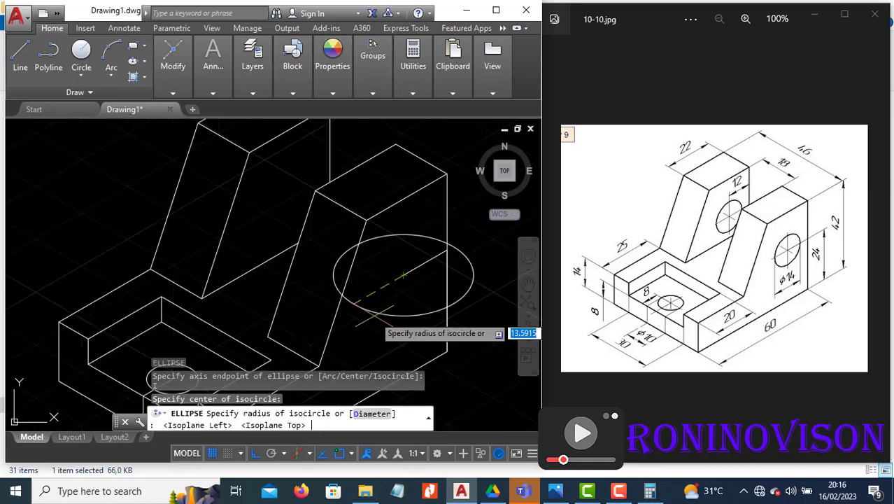
key("F5")
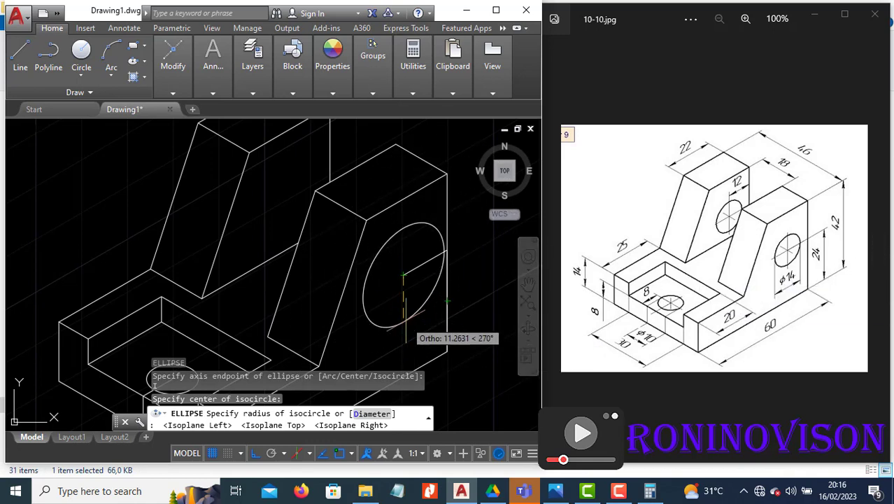
type("7")
key("Return")
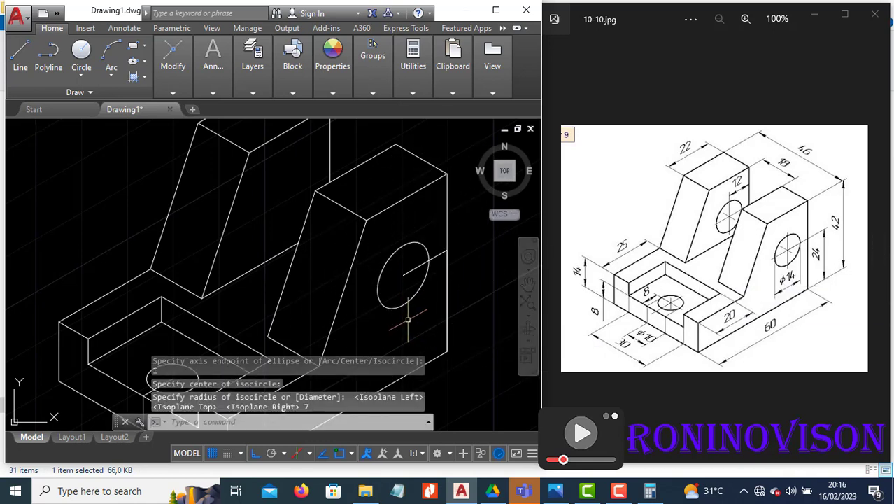
Select the new radius-7 isocircle.
key("Escape")
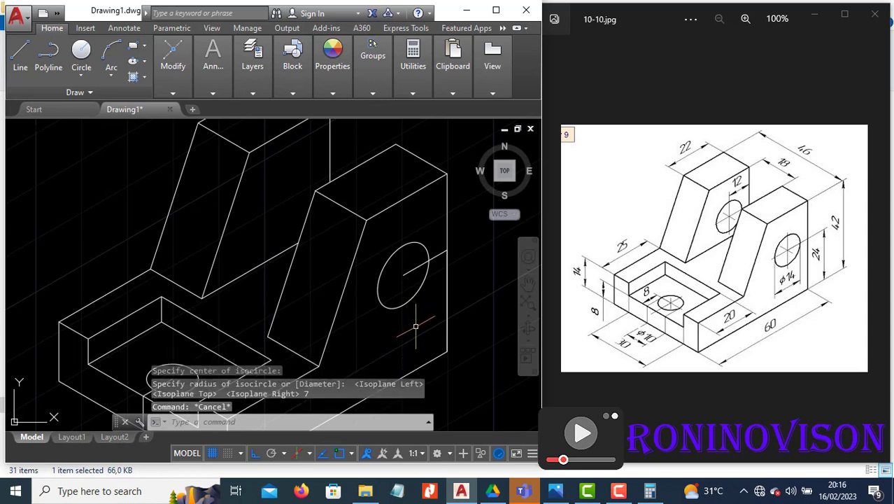
left_click(417, 334)
left_click(384, 300)
type("co")
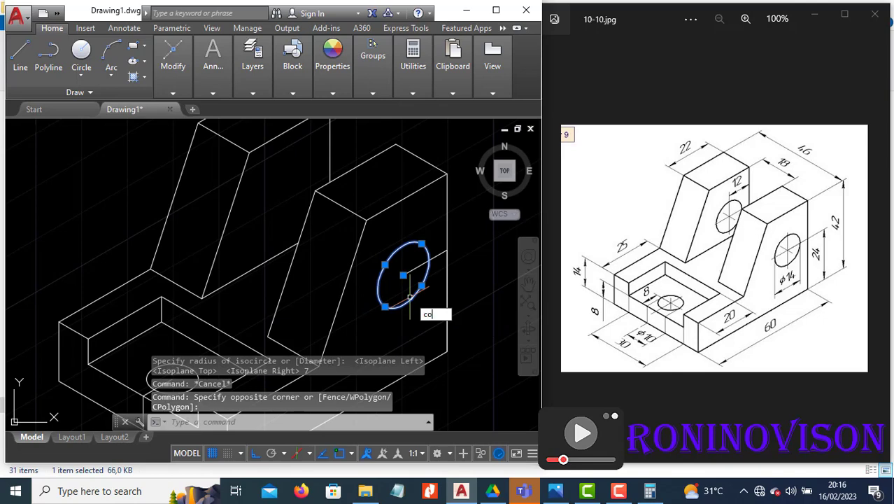
key("Return")
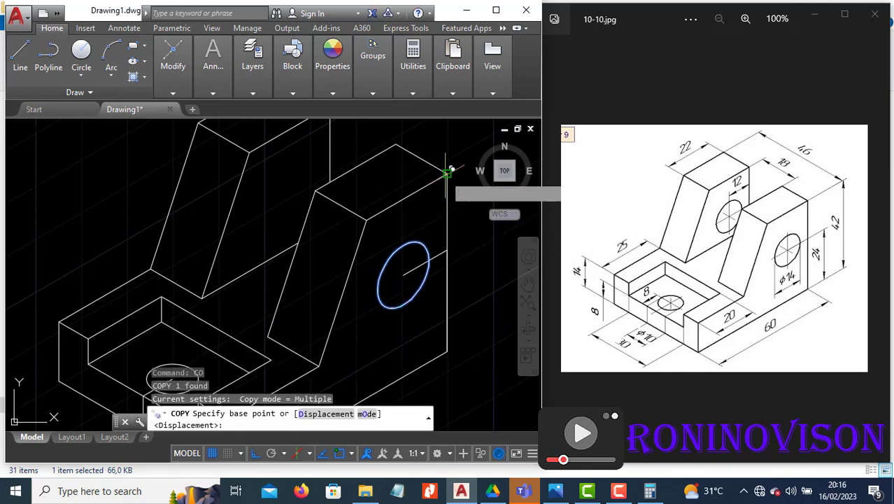
left_click(449, 170)
scroll(449, 170, "down", 3)
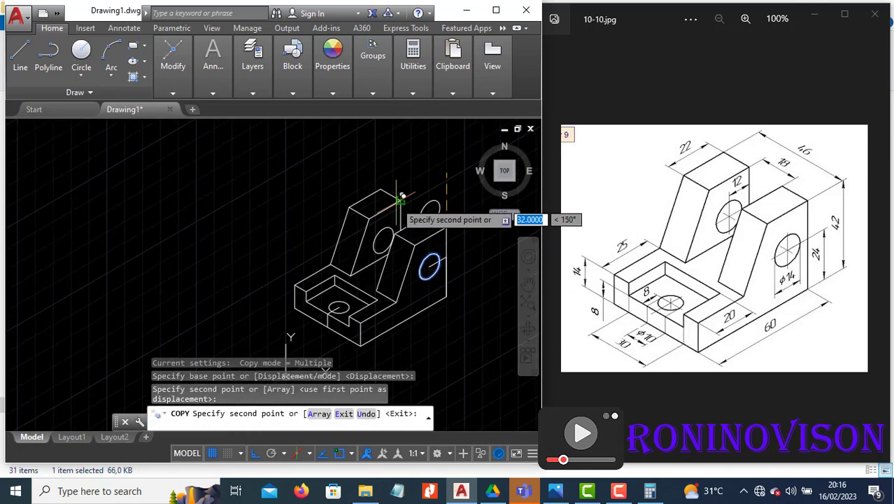
key("Escape")
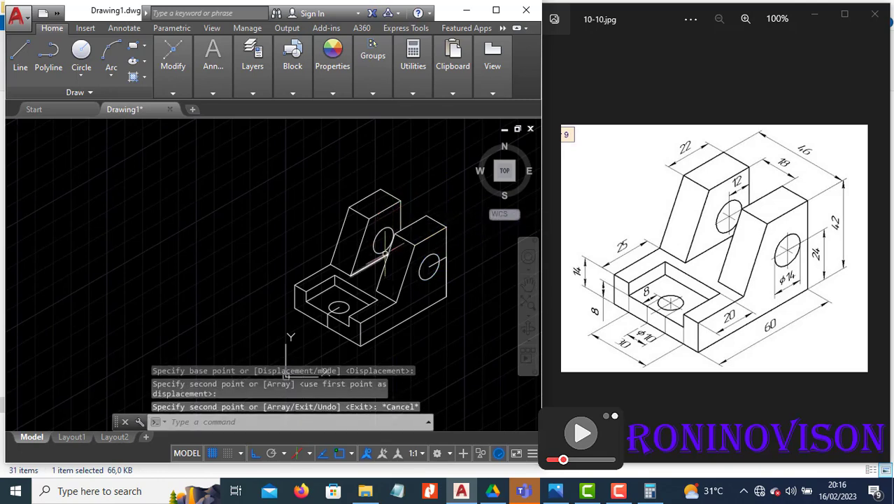
scroll(422, 238, "up", 2)
scroll(422, 238, "up", 3)
scroll(354, 232, "down", 3)
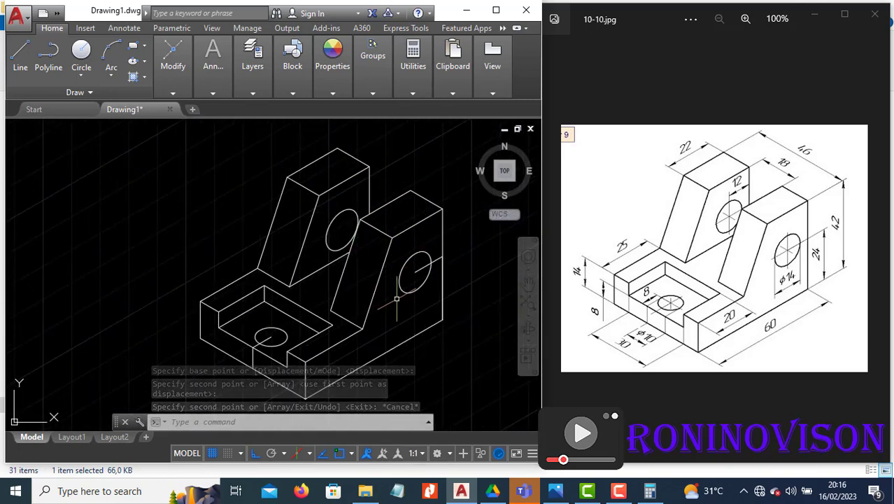
mouse_move(528, 301)
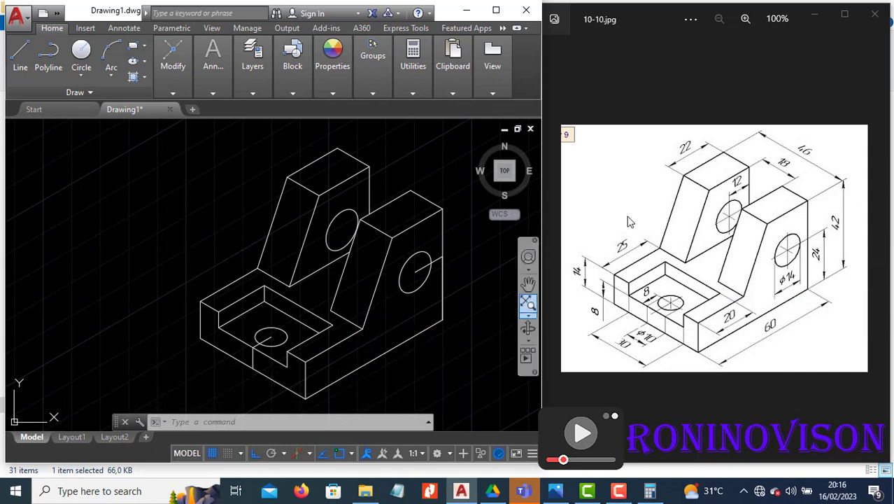
middle_click_drag(394, 291, 349, 296)
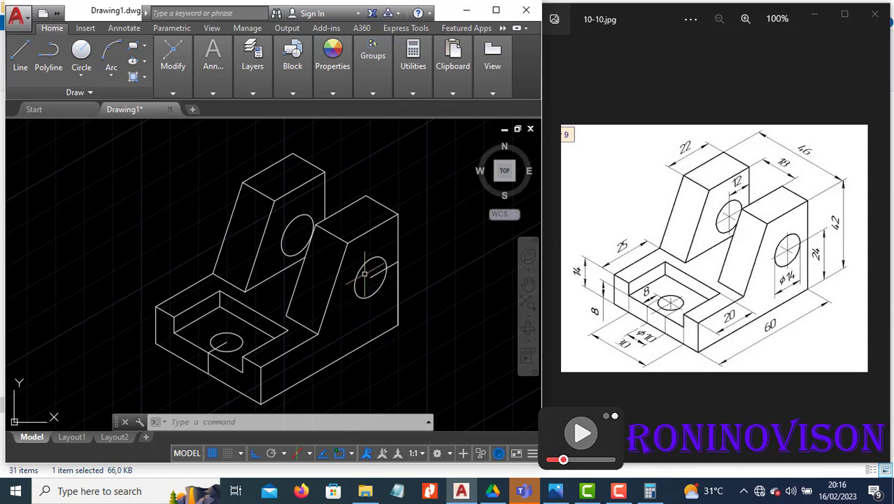
Dimension the right upright's top edge with an aligned 46, placed above the edge.
left_click(215, 93)
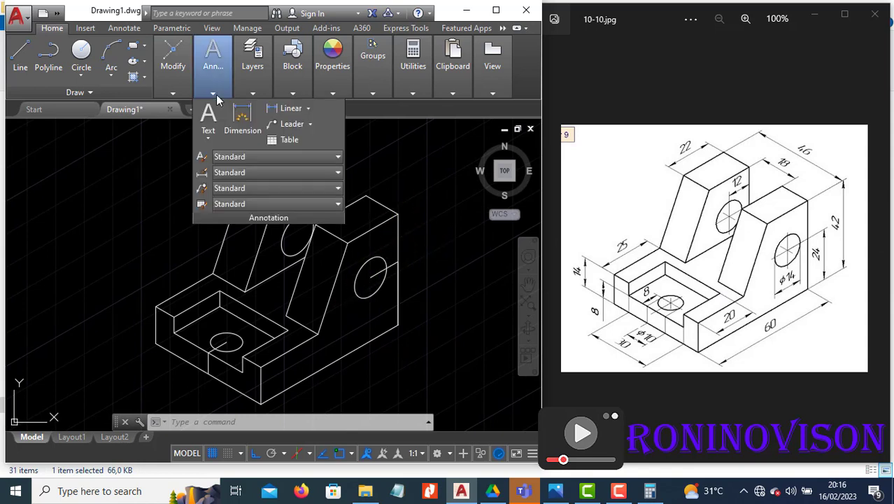
left_click(309, 109)
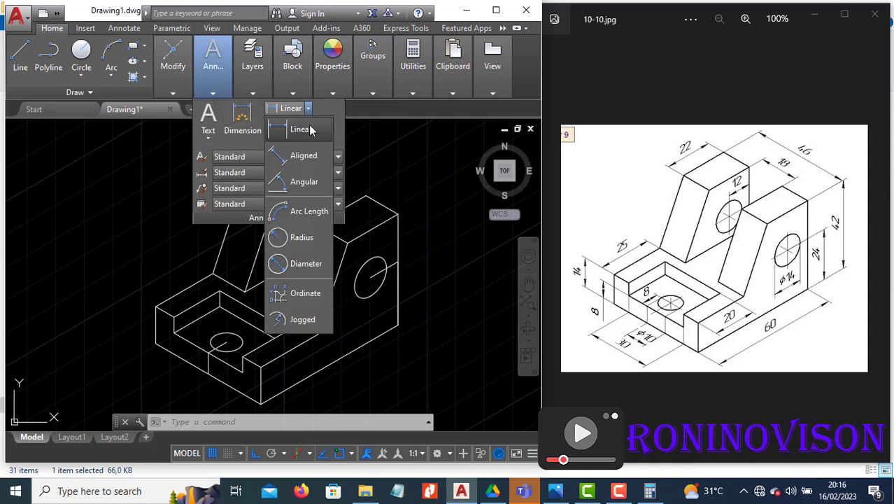
left_click(308, 157)
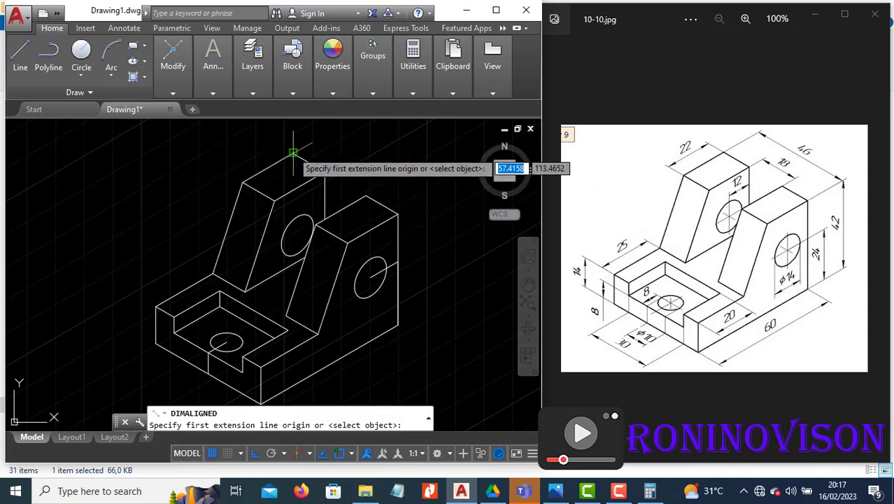
left_click(293, 155)
left_click(398, 214)
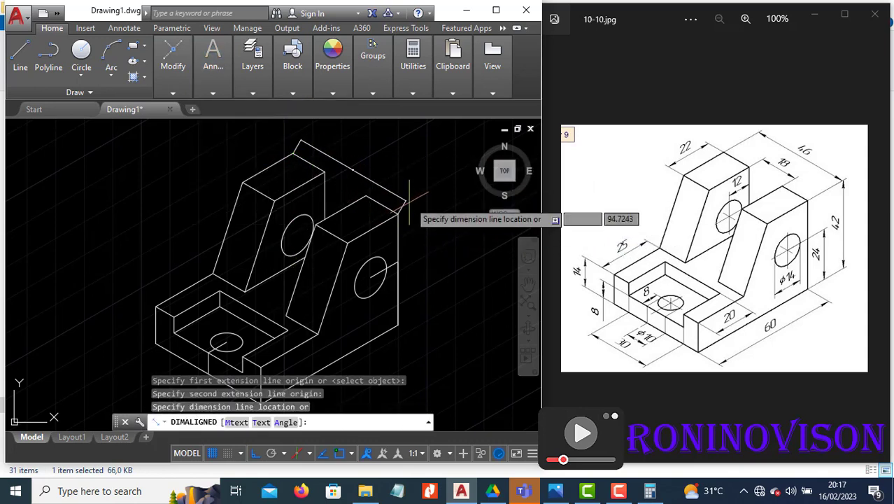
left_click(418, 194)
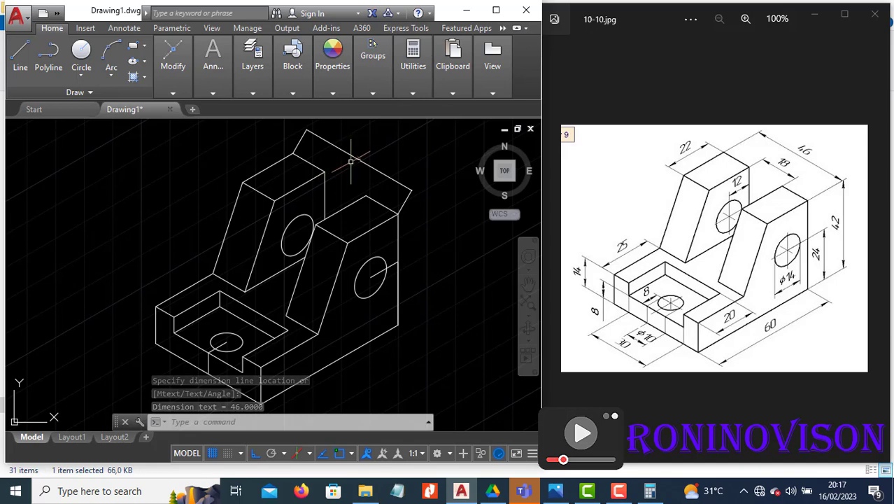
mouse_move(212, 70)
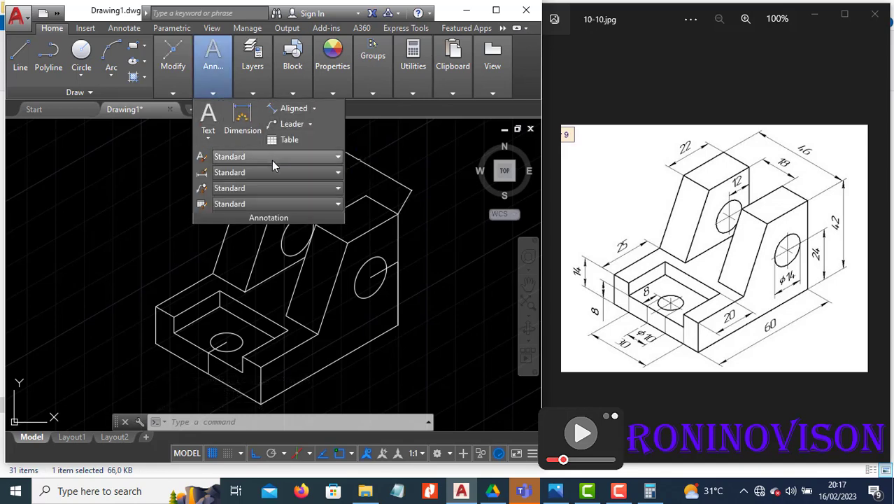
left_click(287, 172)
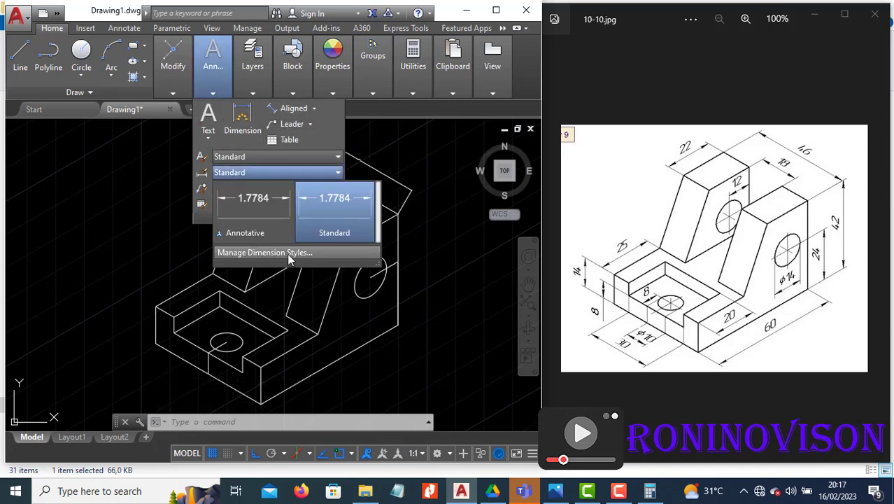
Give the Standard dimension style text height 3, offset 2, Above placement and ISO alignment.
left_click(287, 253)
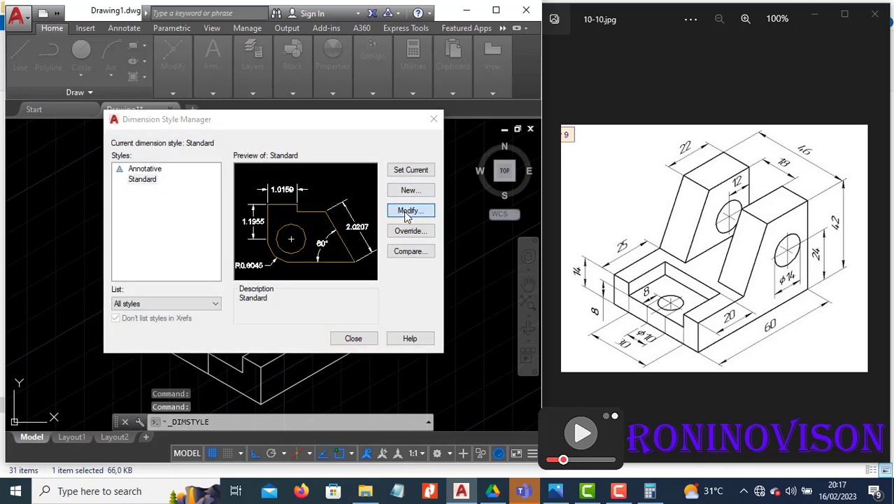
left_click(407, 210)
left_click(375, 104)
type("3")
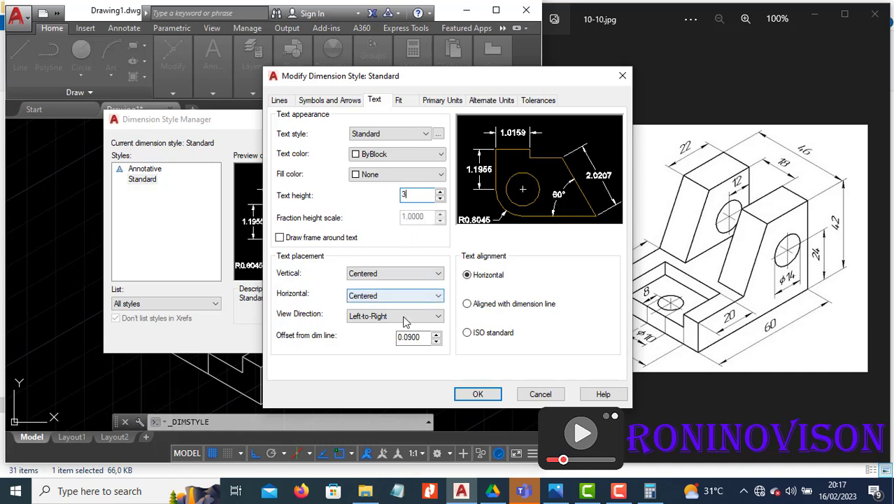
double_click(422, 337)
type("2")
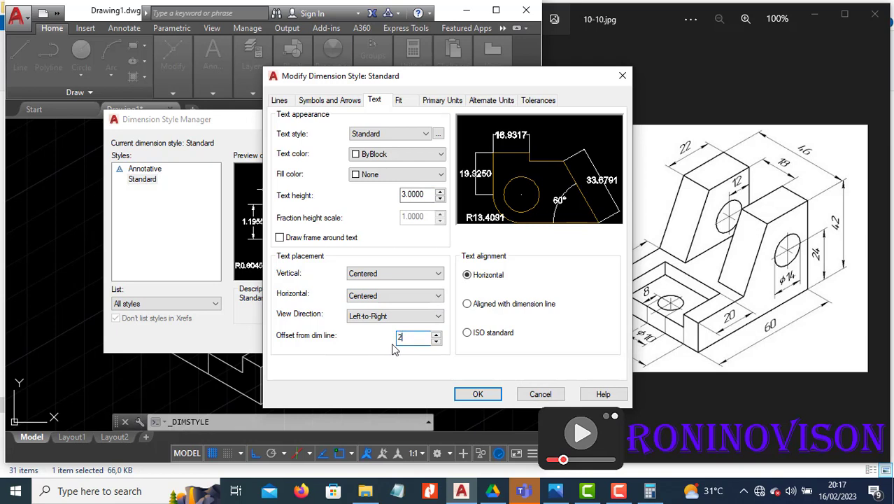
left_click(469, 336)
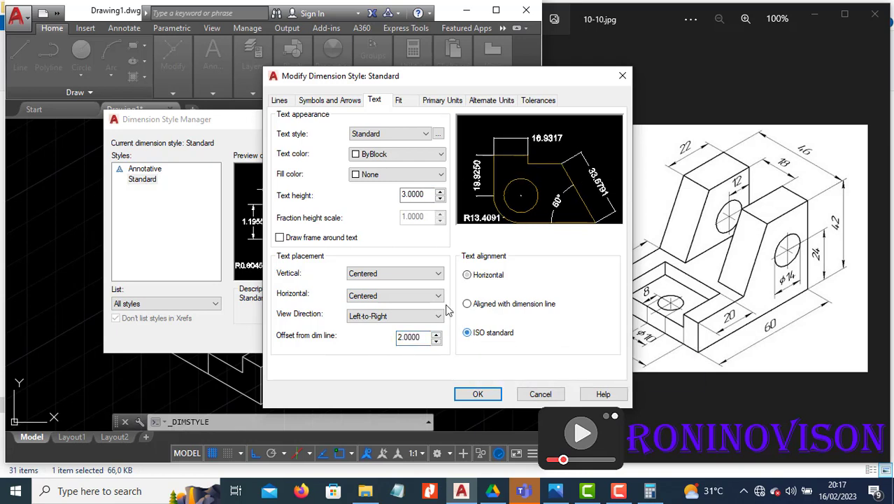
left_click(427, 275)
left_click(418, 291)
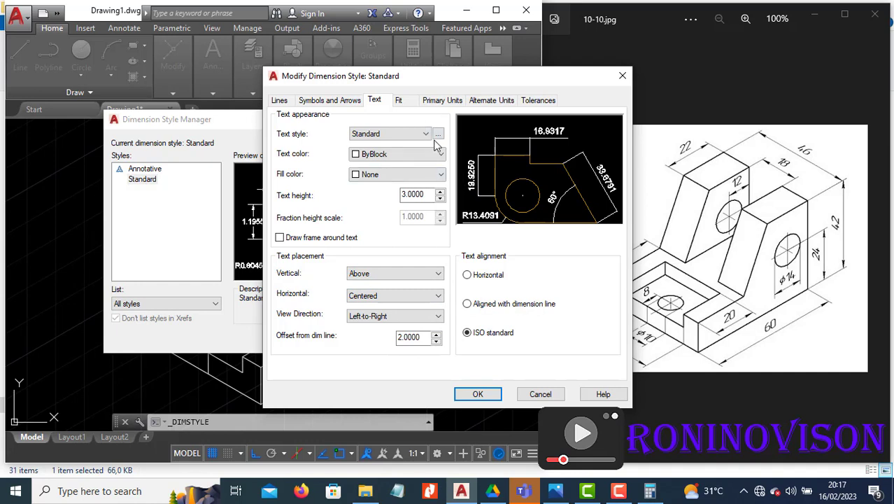
Set whole-number precision and center mark size 1, then save the style.
left_click(442, 102)
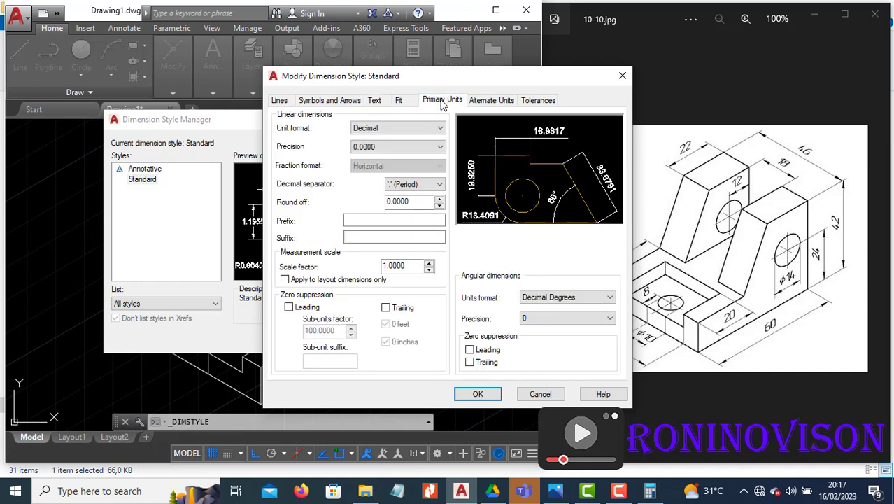
left_click(401, 148)
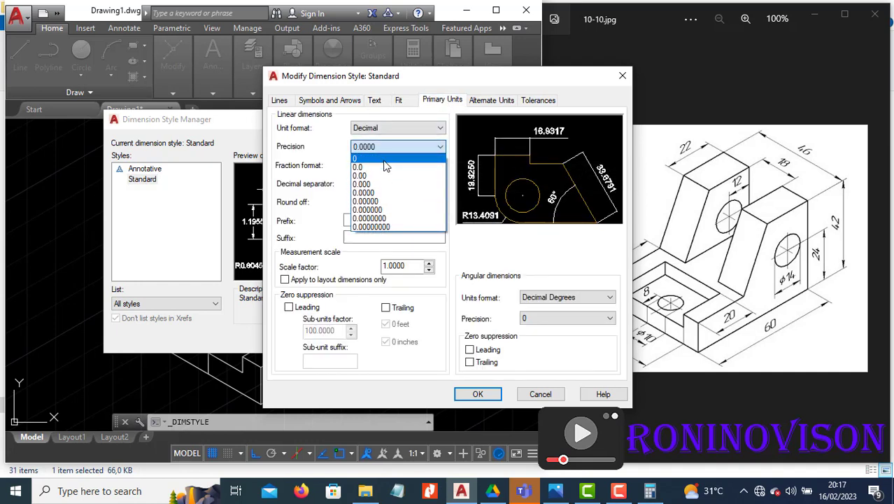
left_click(386, 161)
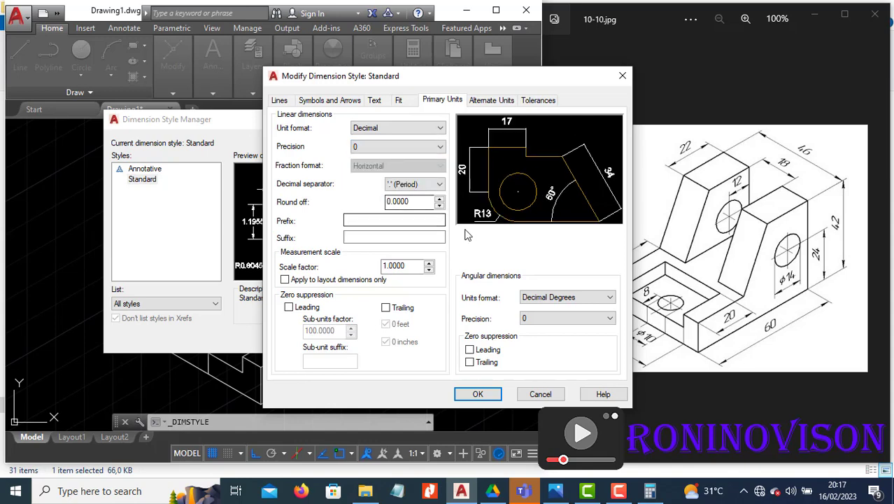
left_click(329, 100)
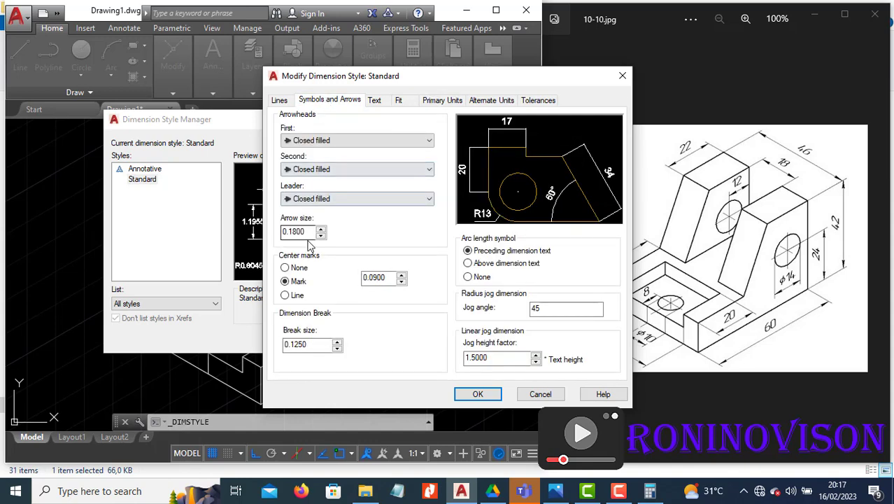
double_click(389, 277)
type("1")
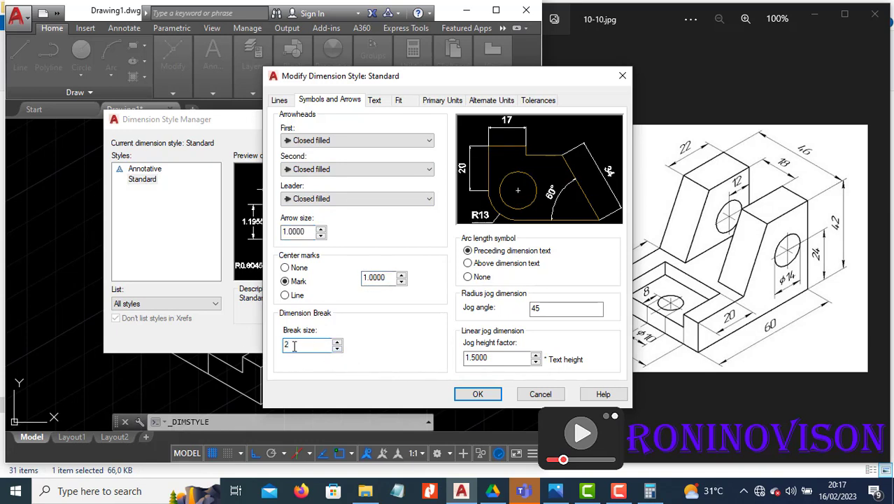
left_click(480, 395)
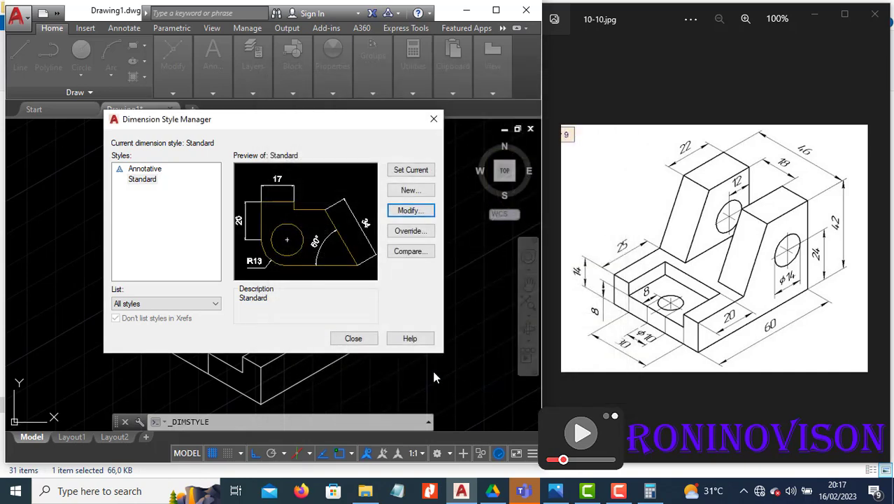
left_click(361, 342)
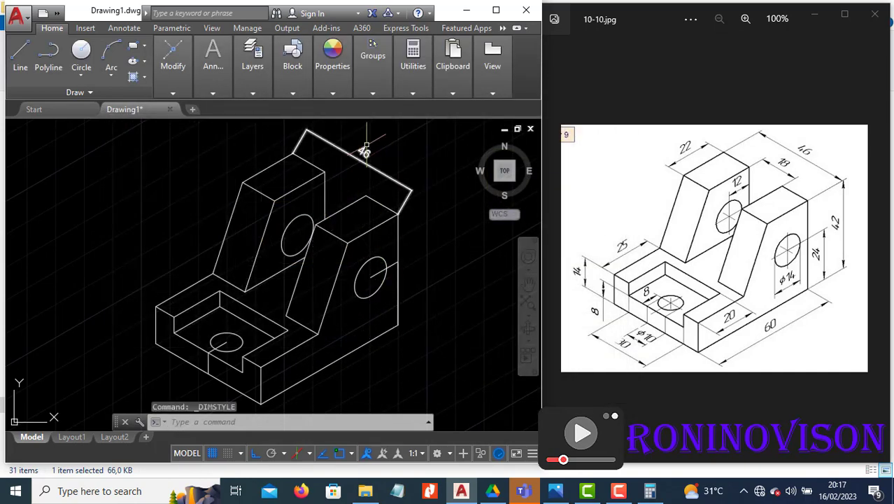
Change the Standard dimension style's arrow size to 2 and return to the drawing.
scroll(346, 160, "up", 2)
scroll(396, 201, "down", 2)
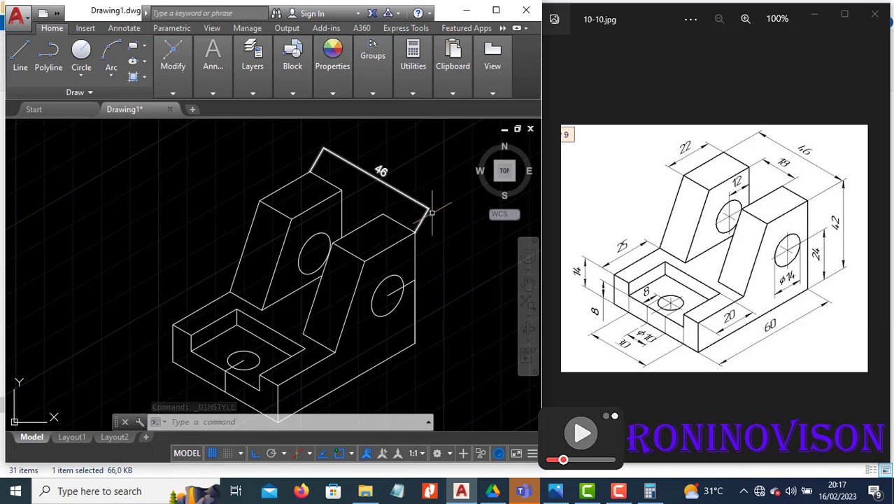
left_click(209, 94)
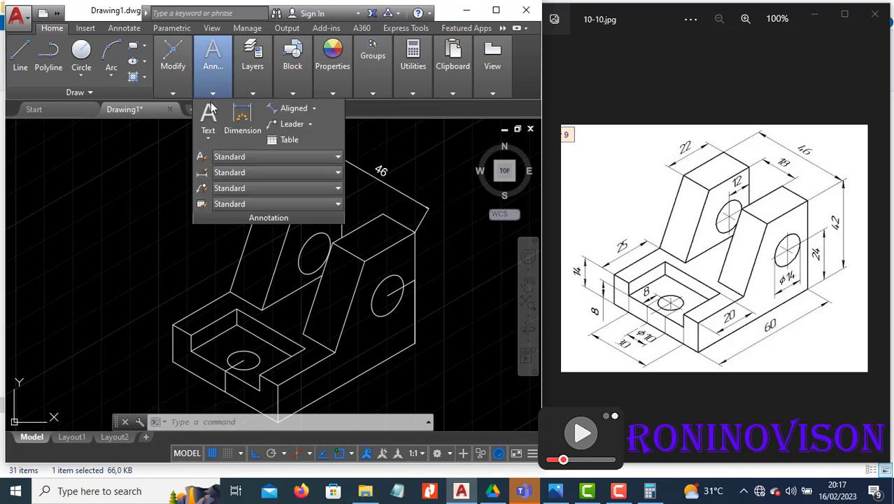
left_click(238, 172)
left_click(261, 252)
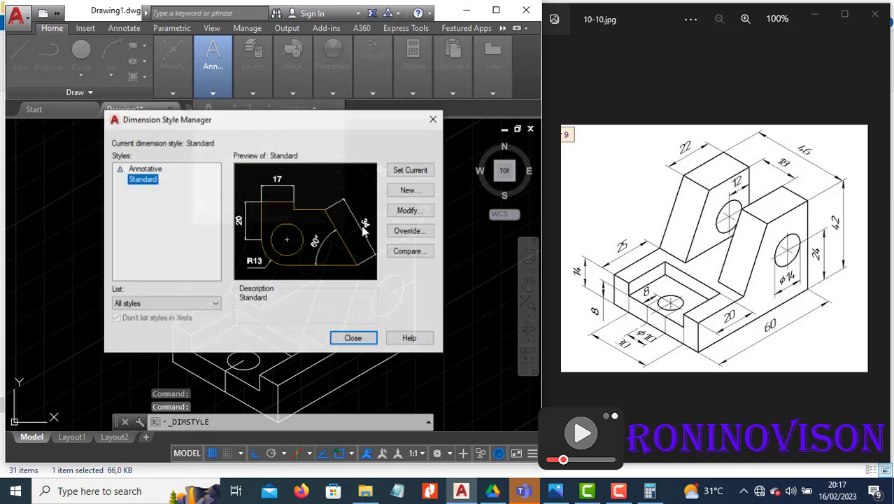
left_click(409, 212)
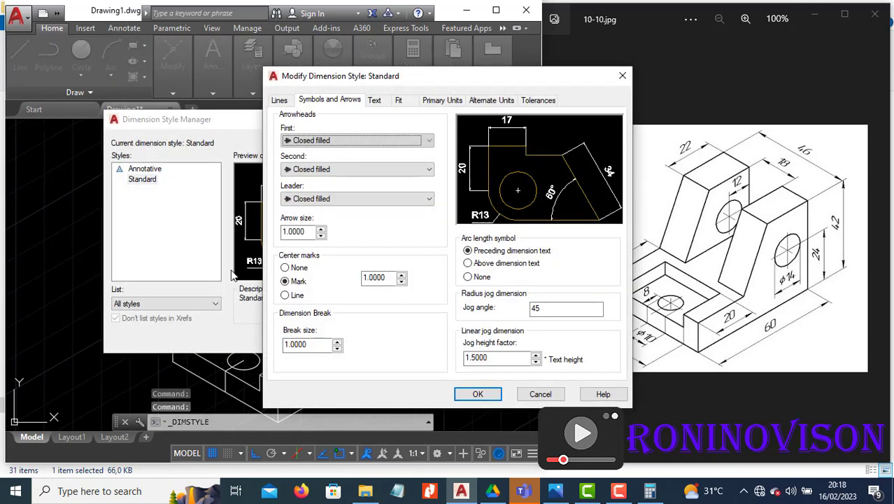
double_click(297, 231)
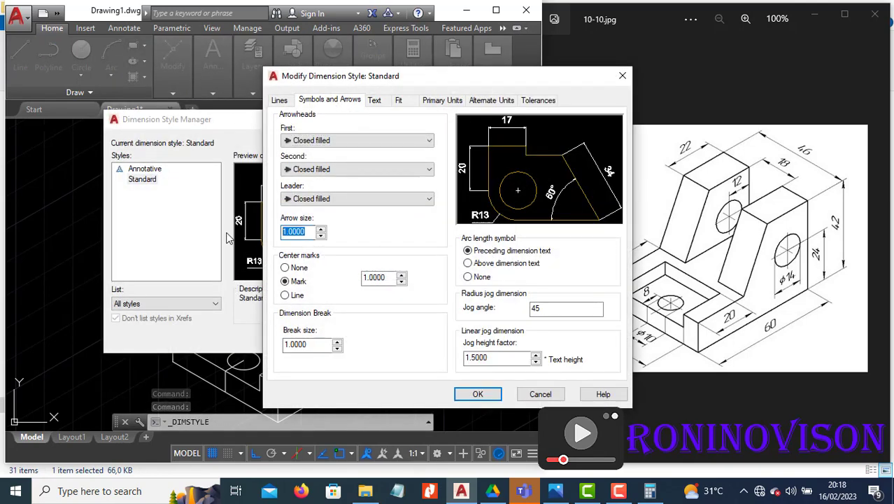
type("2")
left_click(463, 394)
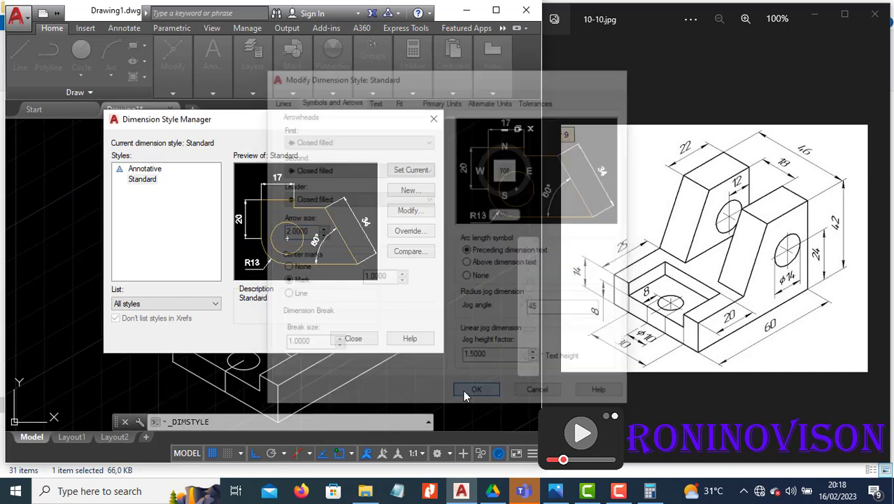
left_click(353, 337)
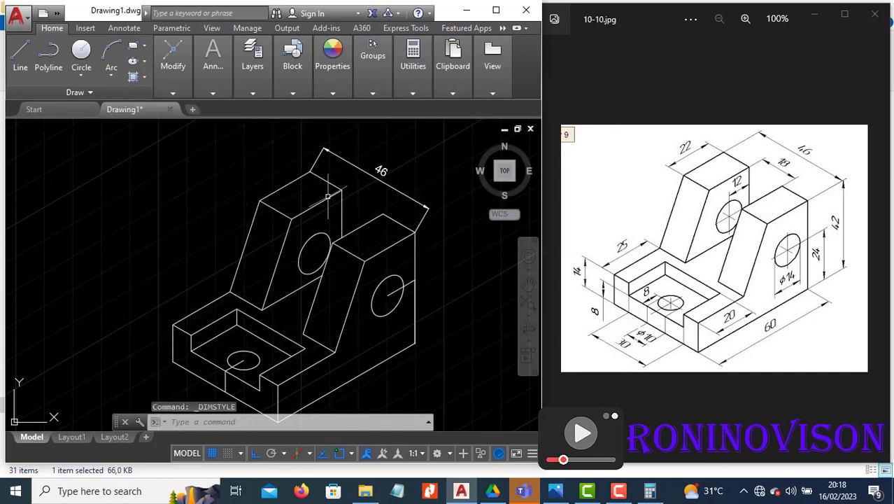
Add aligned dimensions 22 above the left block and 18 inside the 46.
left_click(206, 93)
left_click(287, 108)
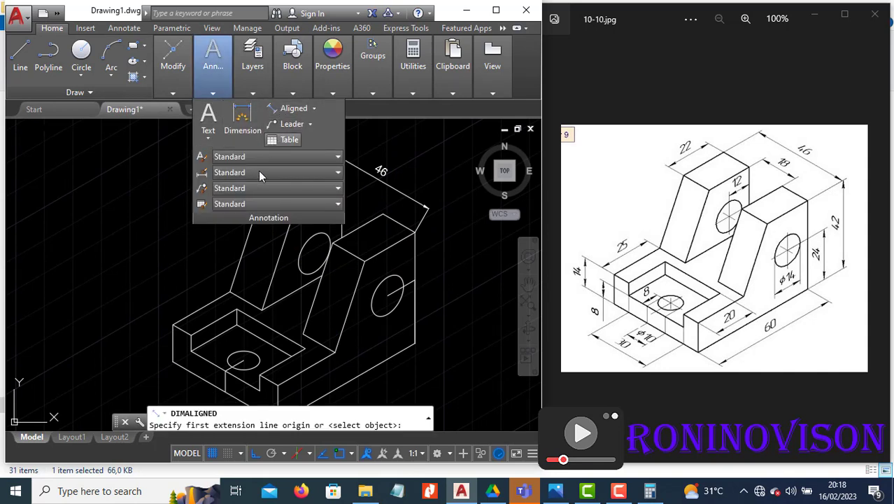
left_click(261, 201)
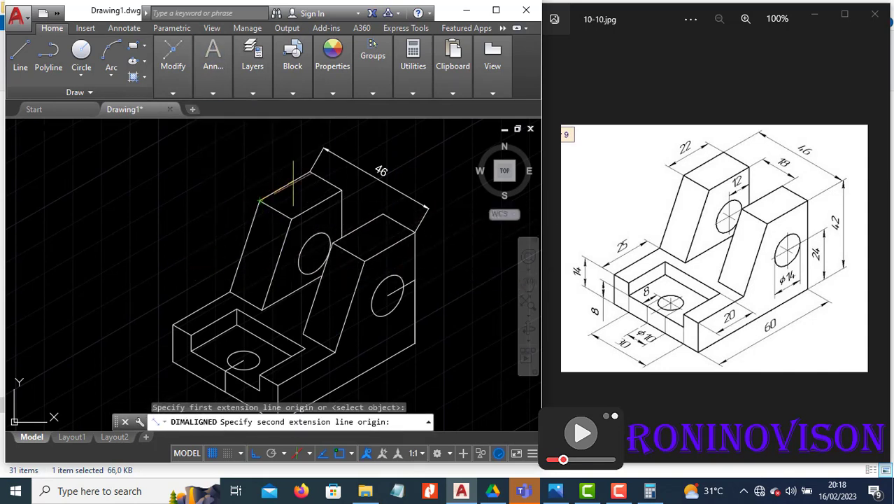
left_click(310, 170)
left_click(272, 166)
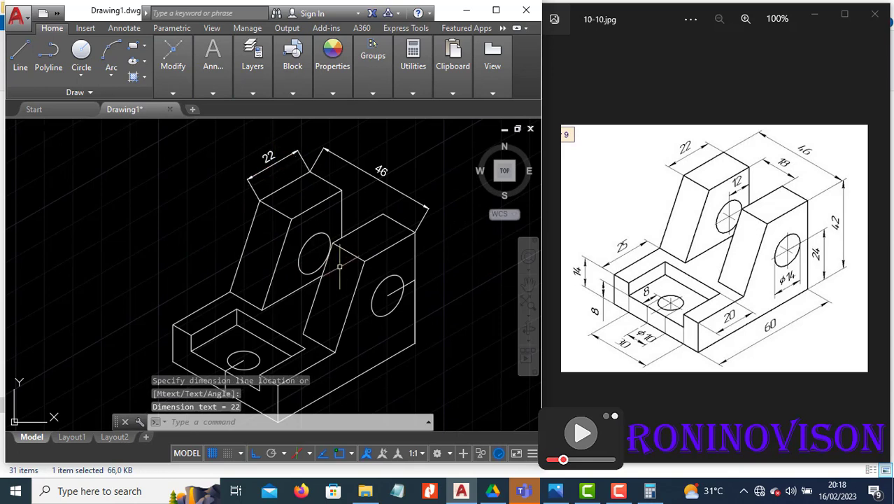
key("Return")
left_click(343, 187)
left_click(383, 211)
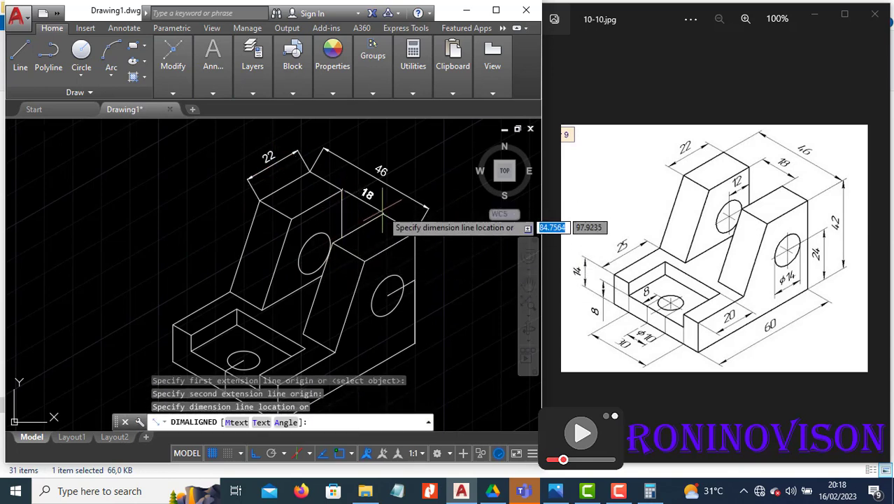
left_click(382, 205)
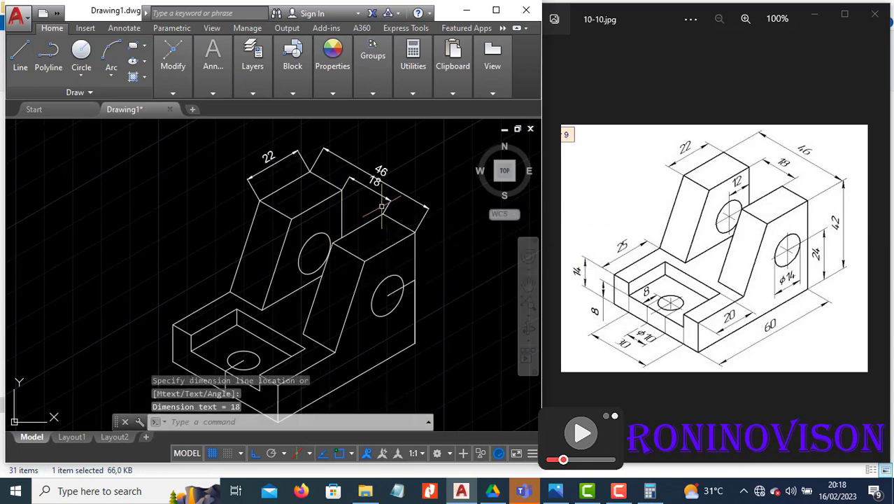
Add the 42 aligned height dimension to the right of the right block.
key("Return")
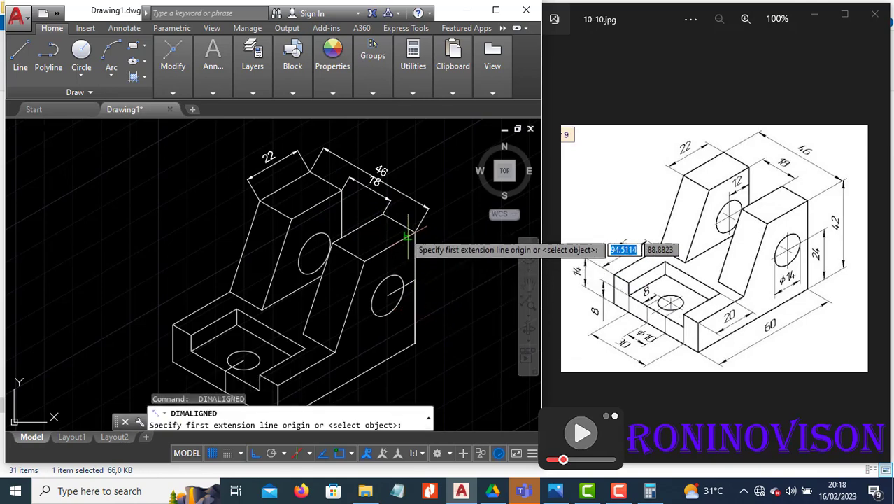
left_click(416, 232)
left_click(415, 342)
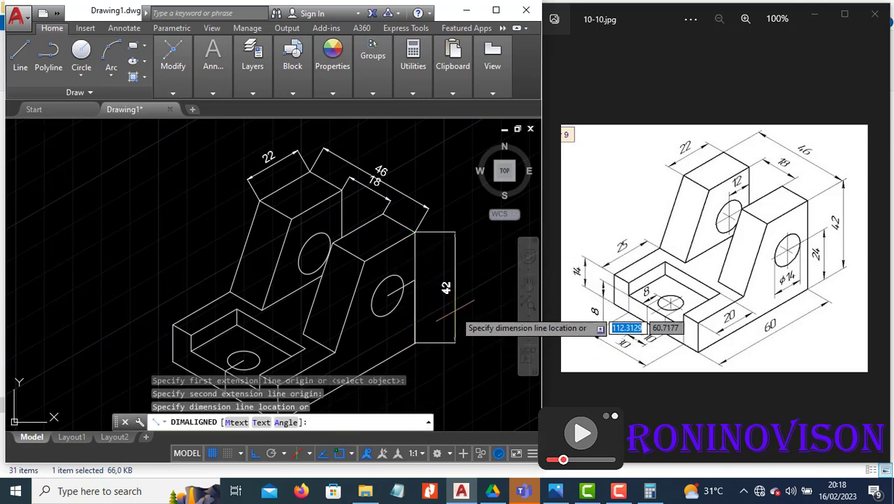
left_click(456, 320)
key("Return")
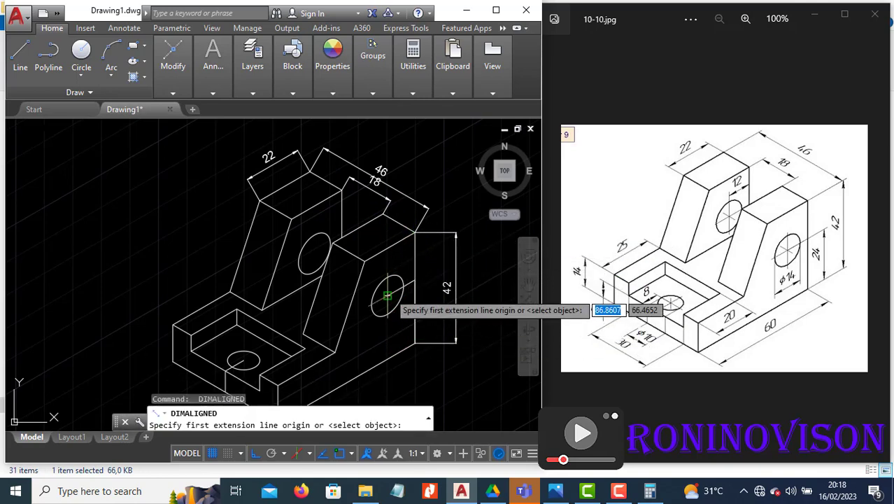
left_click(388, 296)
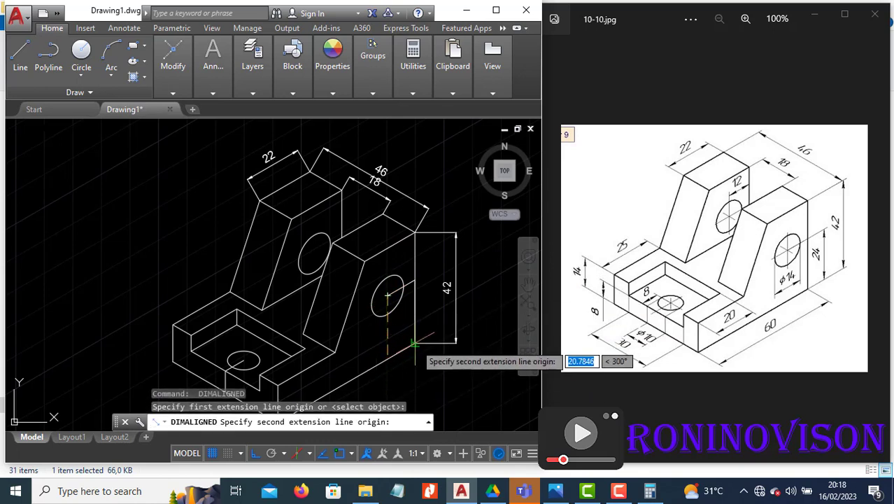
left_click(415, 343)
key("Escape")
key("Escape")
key("Escape")
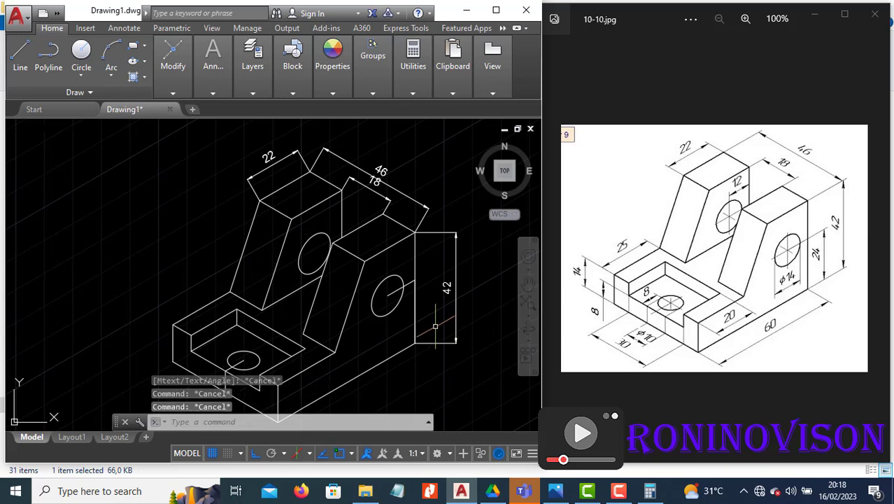
type("l")
key("Return")
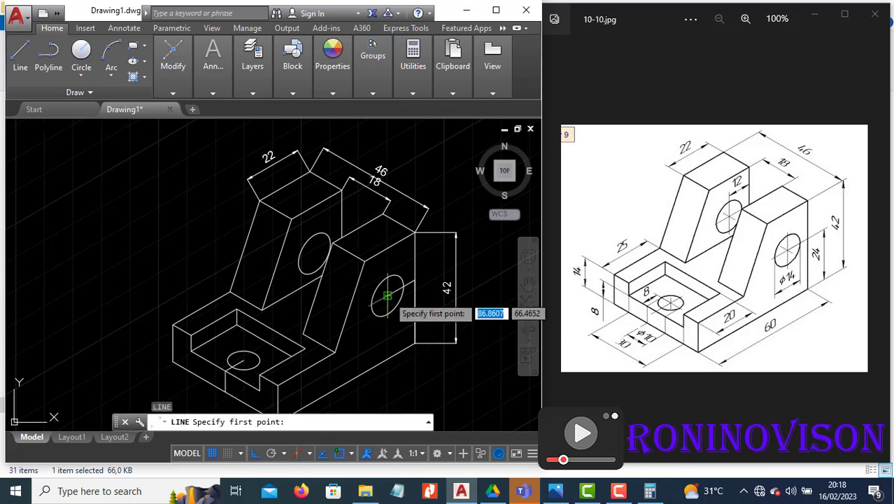
Draw a vertical helper line from the right hole's centre and trim it at the block edge.
left_click(388, 296)
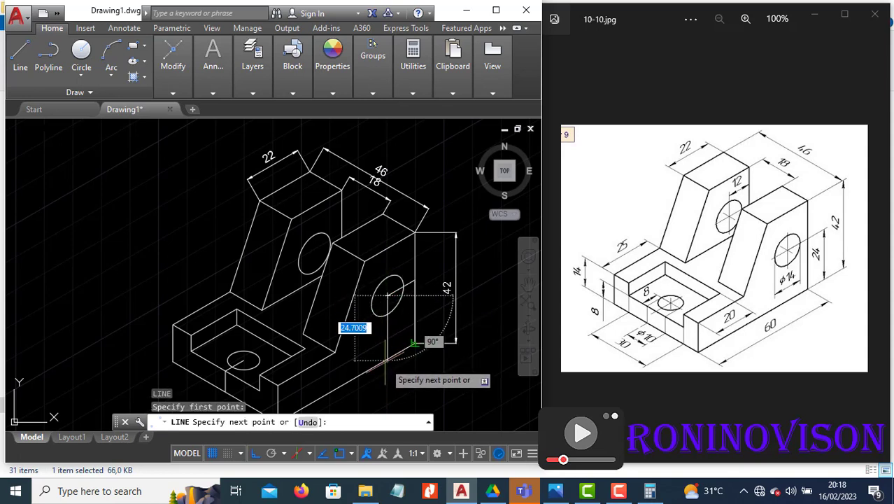
key("Escape")
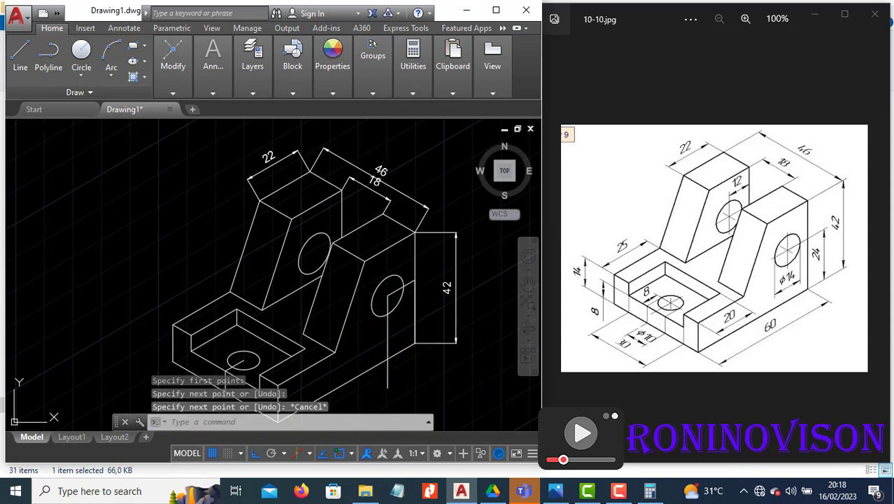
type("tr")
key("Return")
left_click(388, 378)
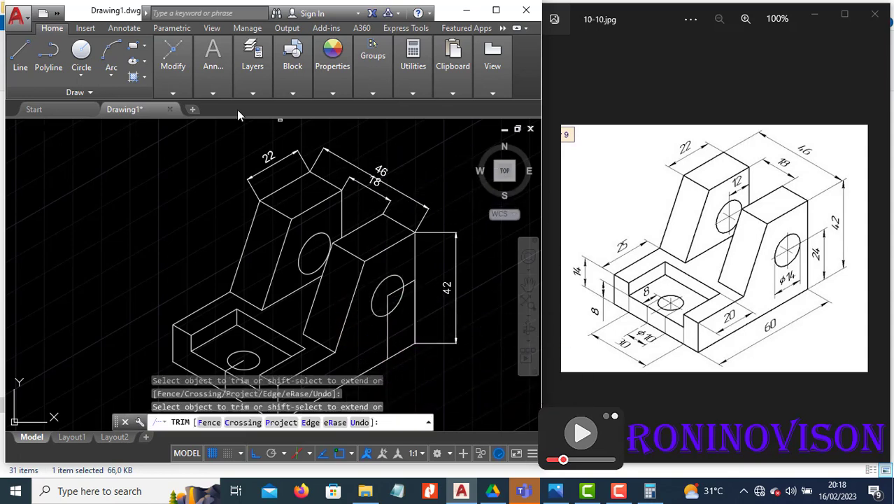
Add a 24 aligned dimension from the hole centre to the block's bottom, beside the 42.
left_click(214, 94)
left_click(279, 112)
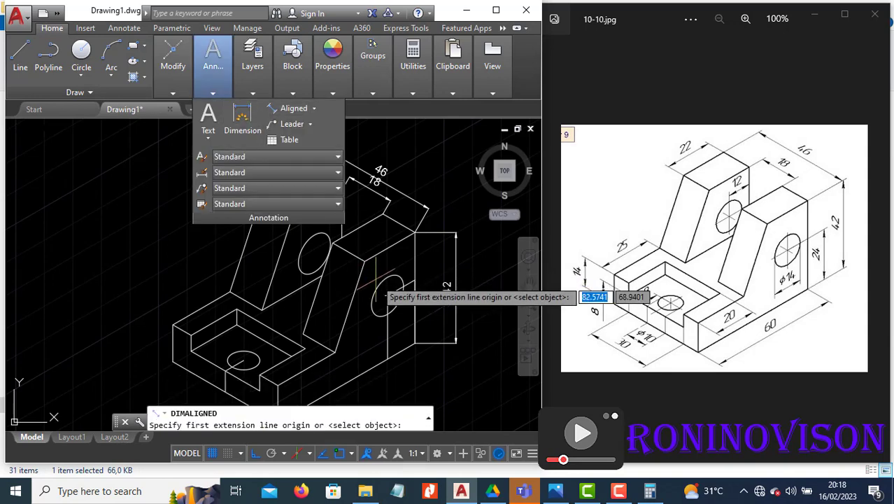
left_click(388, 297)
left_click(388, 358)
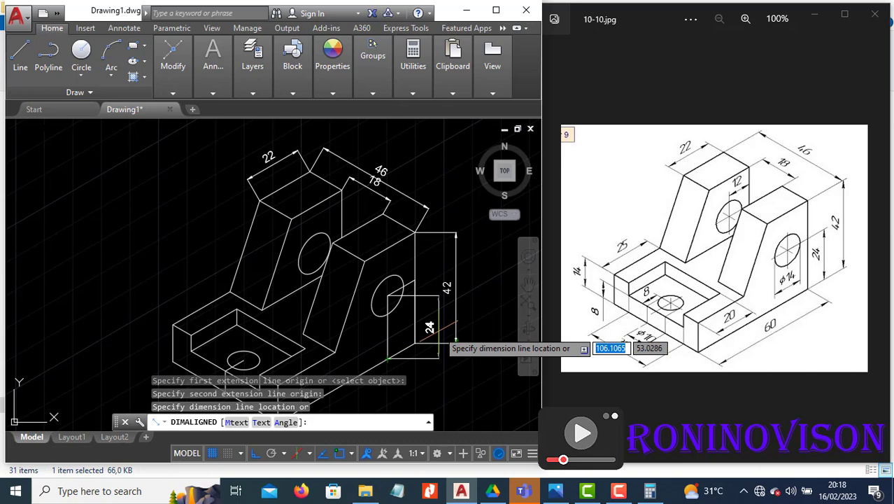
left_click(439, 334)
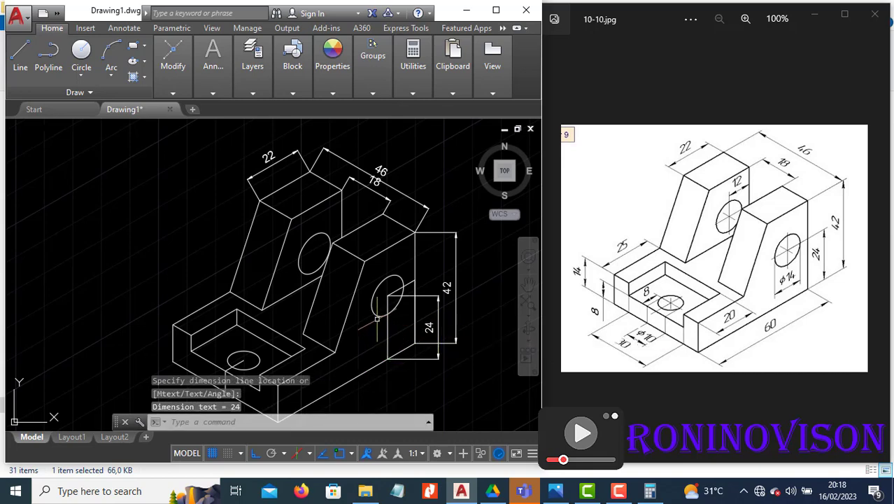
key("Escape")
type("l")
key("Return")
left_click(389, 295)
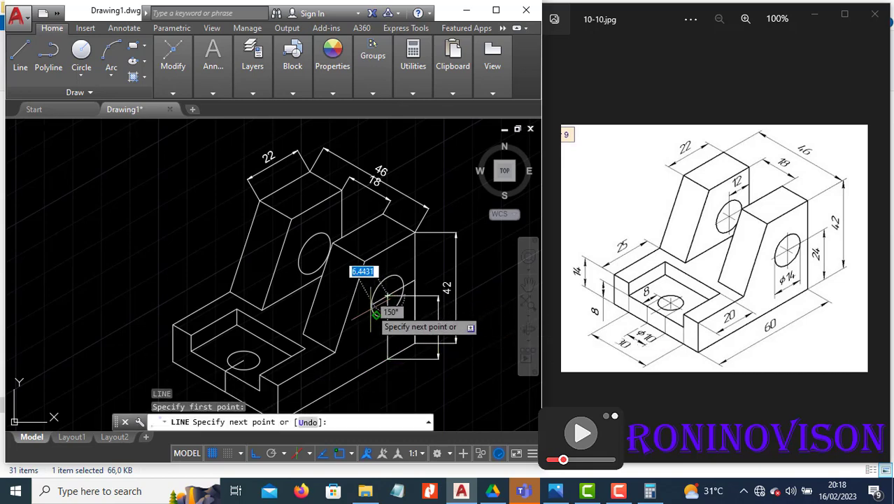
scroll(366, 312, "up", 3)
Cancel the unfinished line and the trim command.
key("Escape")
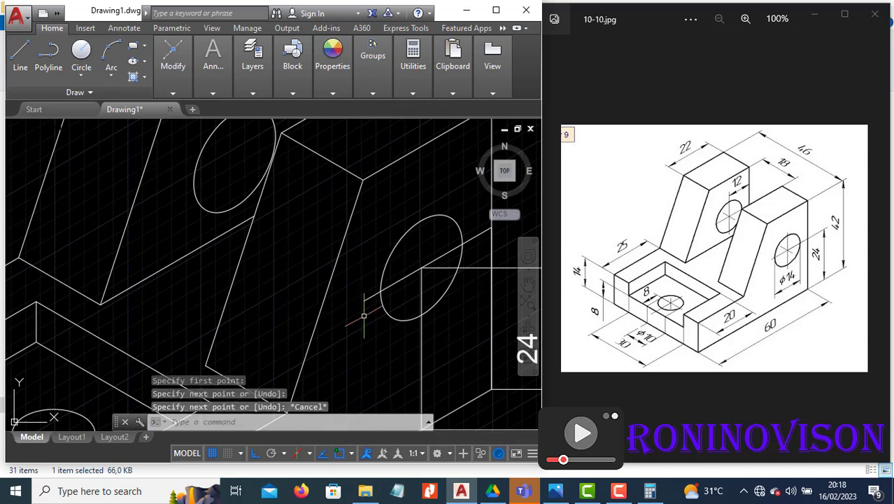
type("t")
key("Return")
key("Escape")
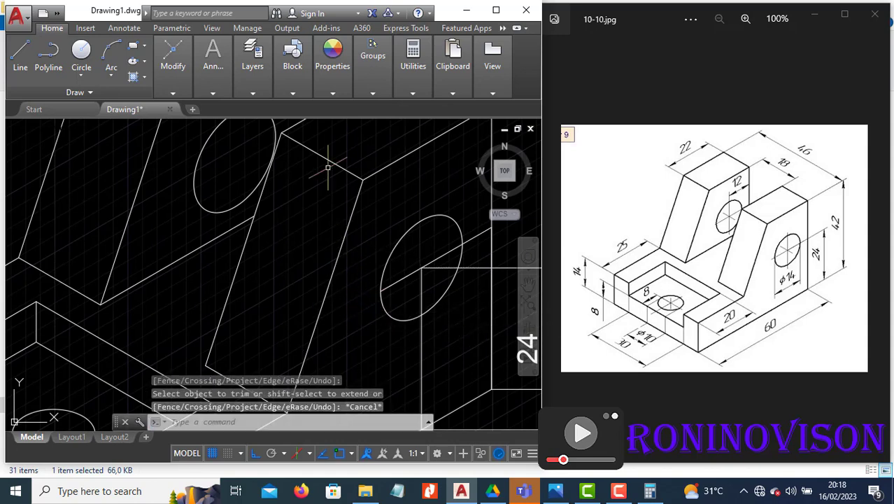
Add the aligned 14 dimension across the right hole.
scroll(294, 132, "up", 2)
mouse_move(213, 56)
left_click(294, 109)
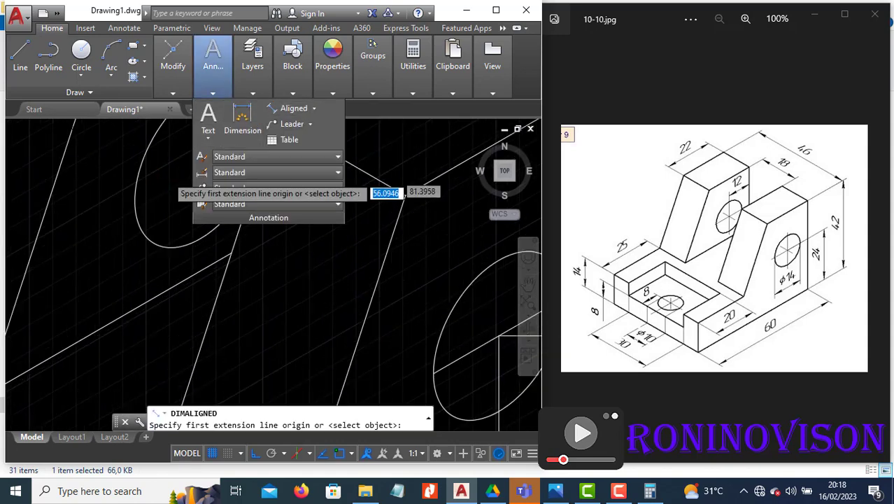
scroll(235, 245, "down", 3)
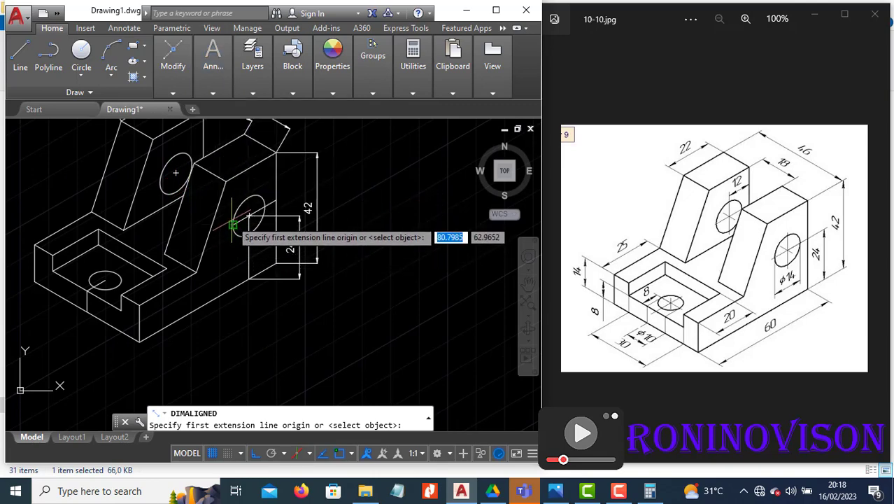
scroll(233, 225, "up", 2)
left_click(233, 226)
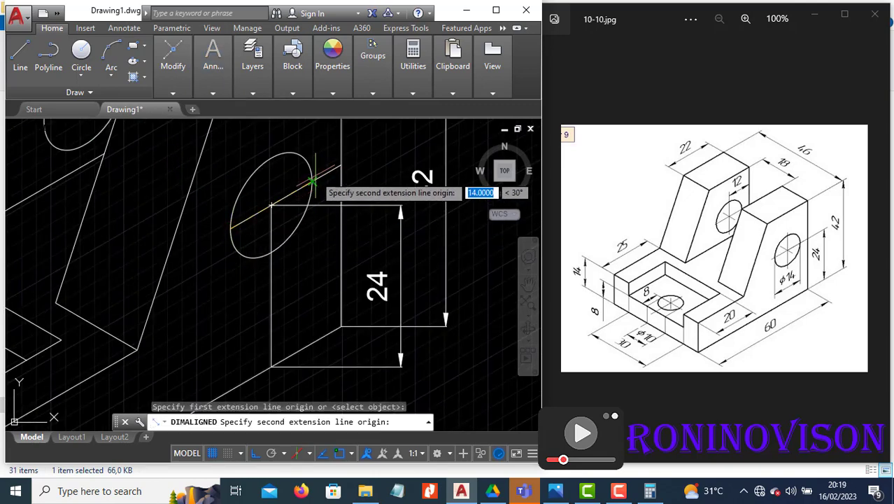
left_click(316, 185)
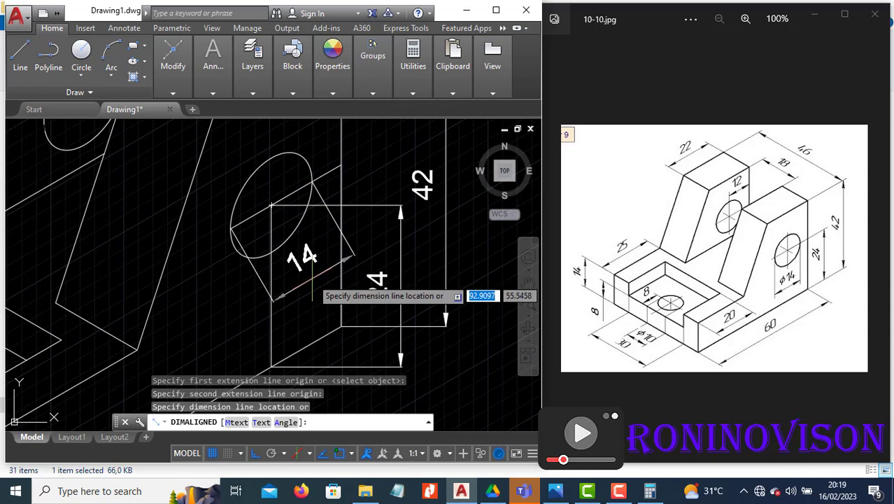
left_click(308, 281)
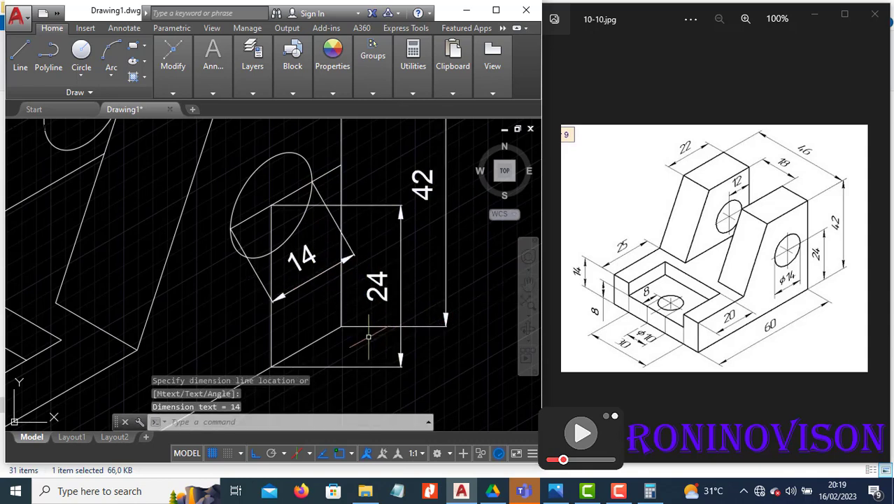
Add the aligned 60 dimension below the long bottom front edge of the base.
scroll(529, 210, "down", 3)
scroll(529, 210, "up", 1)
key("Return")
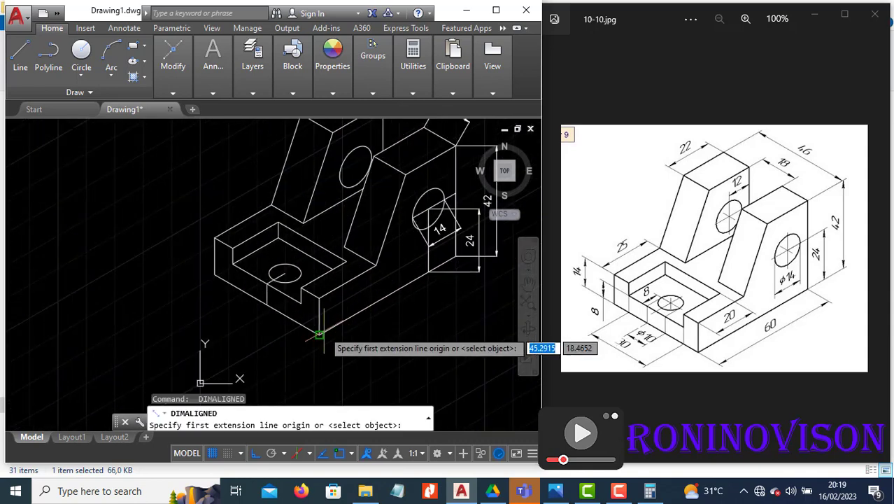
left_click(320, 334)
left_click(456, 259)
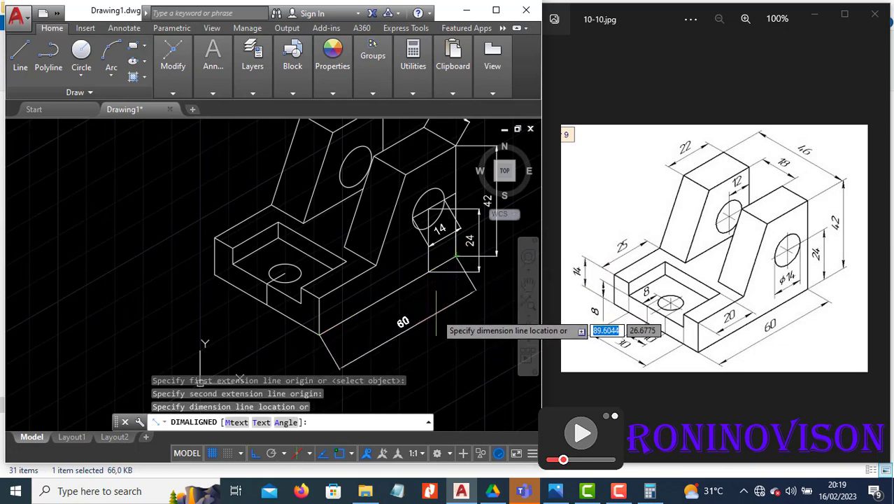
left_click(380, 342)
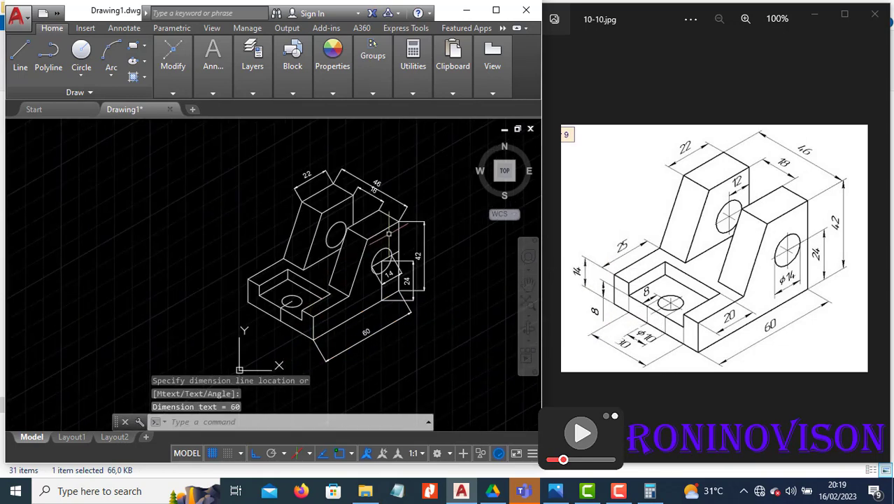
key("Escape")
key("Escape")
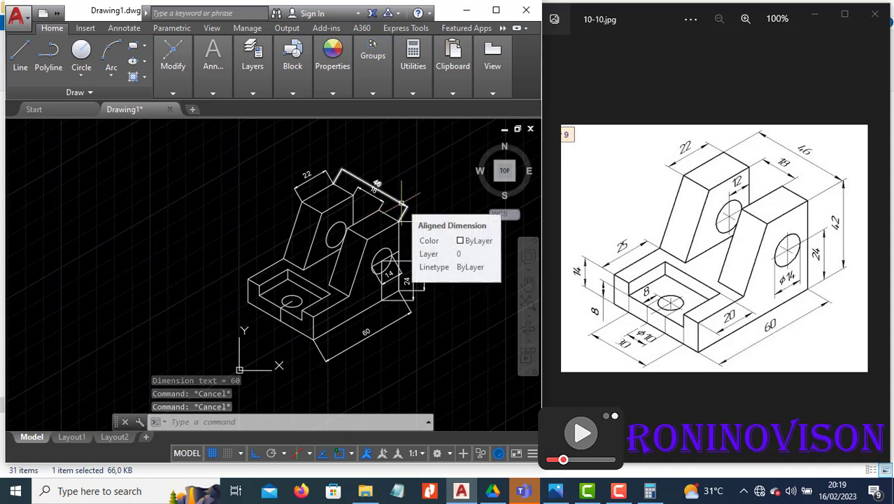
Oblique the 22 dimension to follow an isometric edge with DIMEDIT.
type("dimedit")
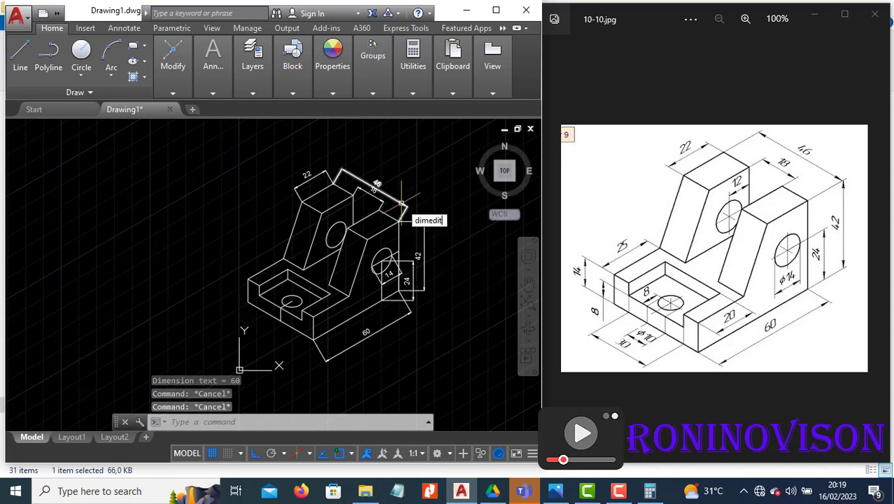
key("Return")
left_click(453, 283)
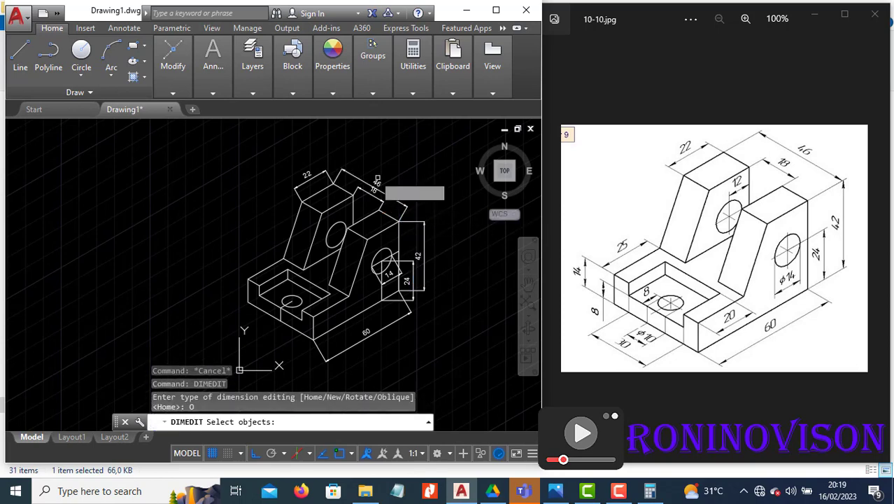
left_click(312, 174)
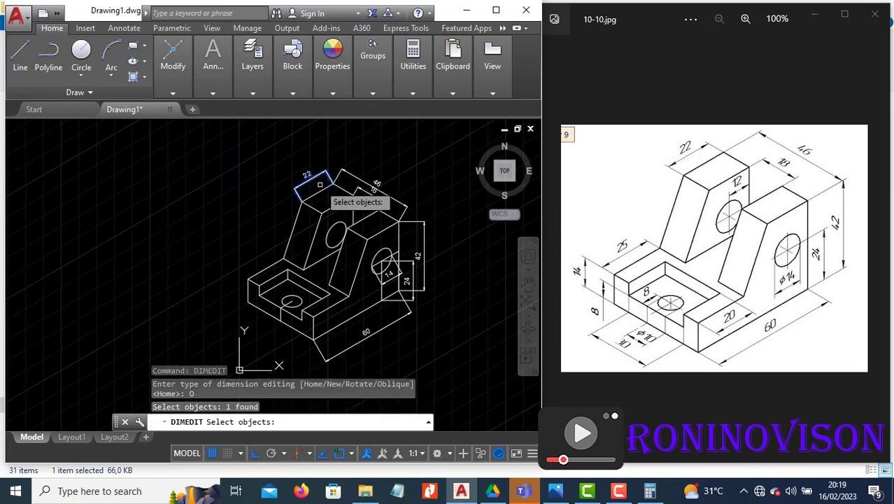
key("Return")
left_click(319, 206)
left_click(301, 199)
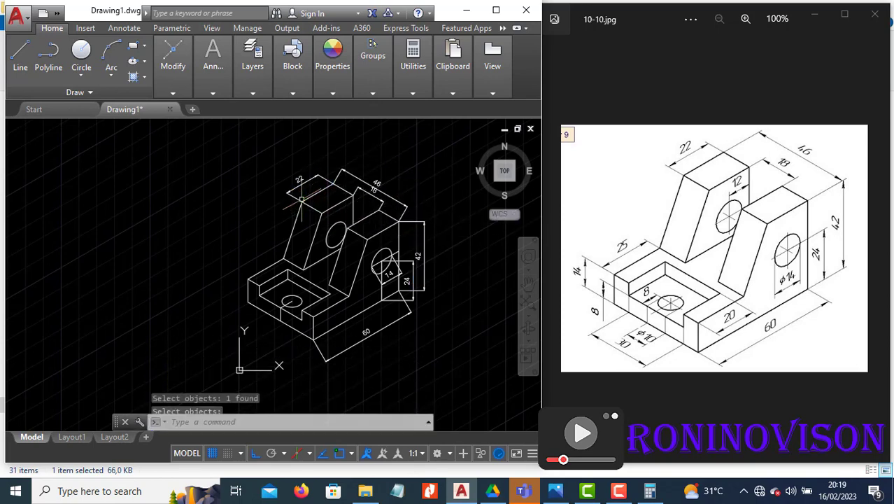
Oblique the 46 dimension along the isometric axis.
key("Return")
left_click(300, 199)
left_click(344, 183)
key("Return")
left_click(378, 267)
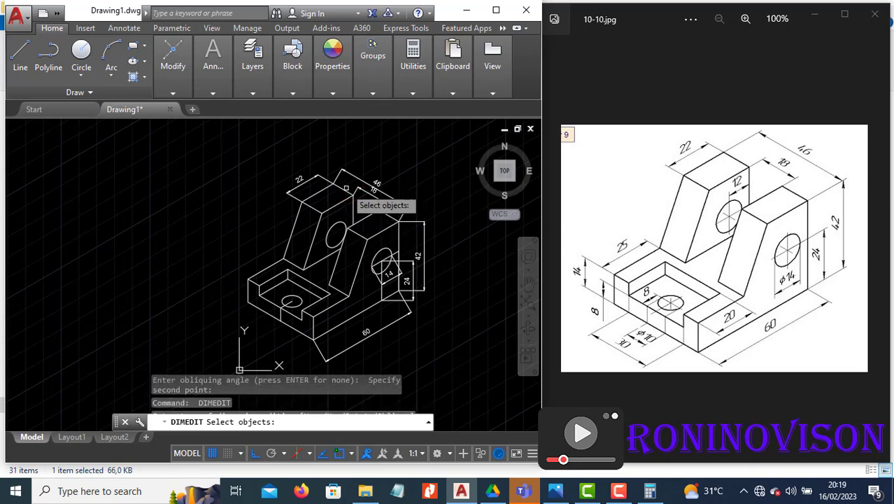
left_click(343, 168)
key("Return")
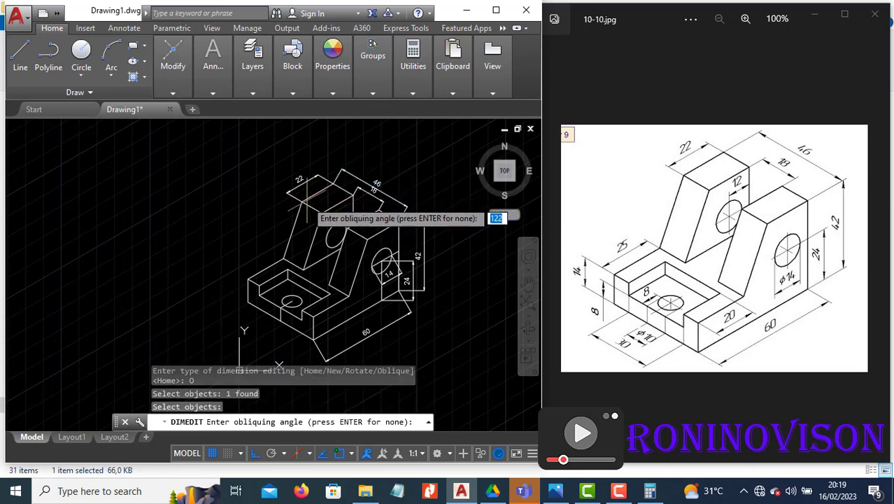
left_click(303, 199)
left_click(334, 183)
scroll(370, 181, "up", 2)
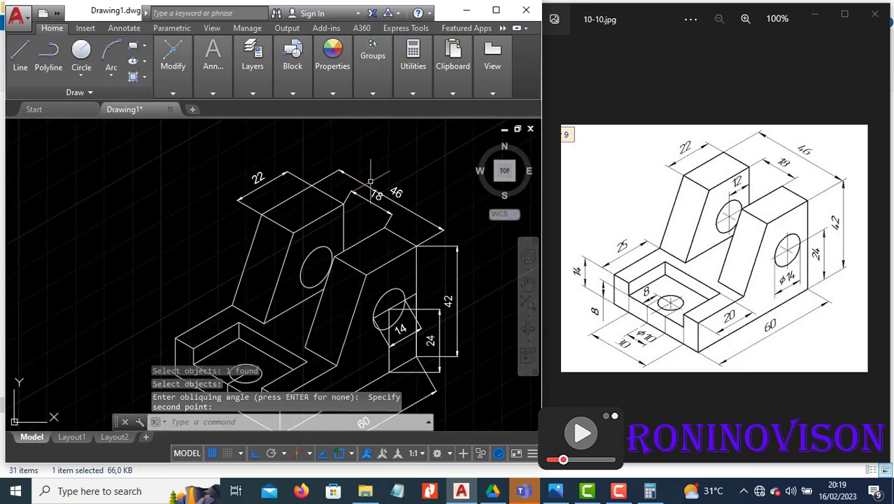
Oblique the 18 dimension to follow the vertical isometric edge.
key("Return")
left_click(389, 279)
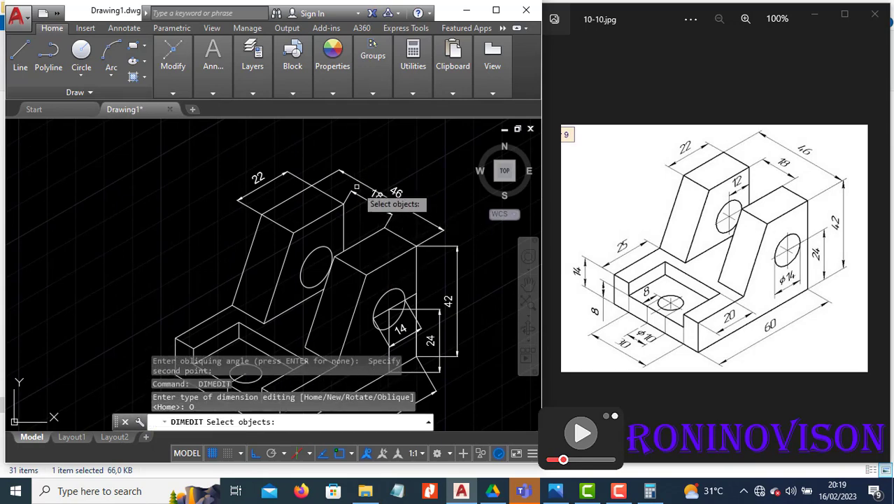
left_click(355, 193)
key("Return")
left_click(341, 184)
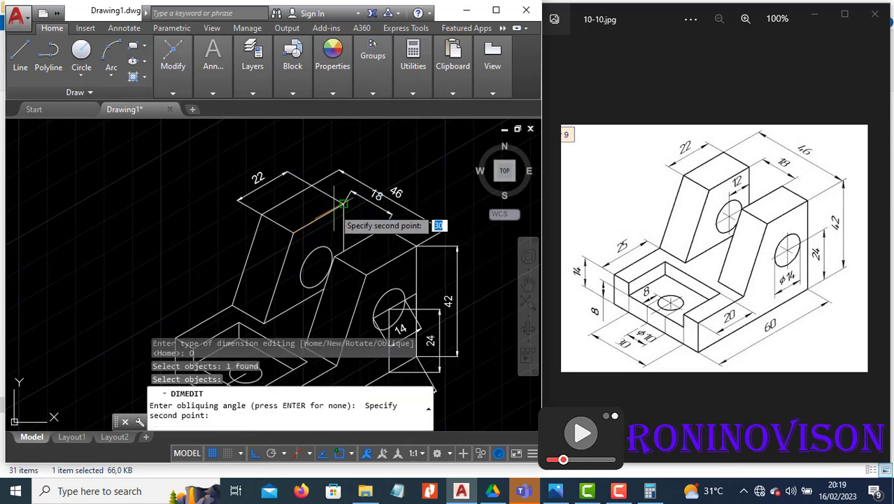
left_click(341, 205)
key("Escape")
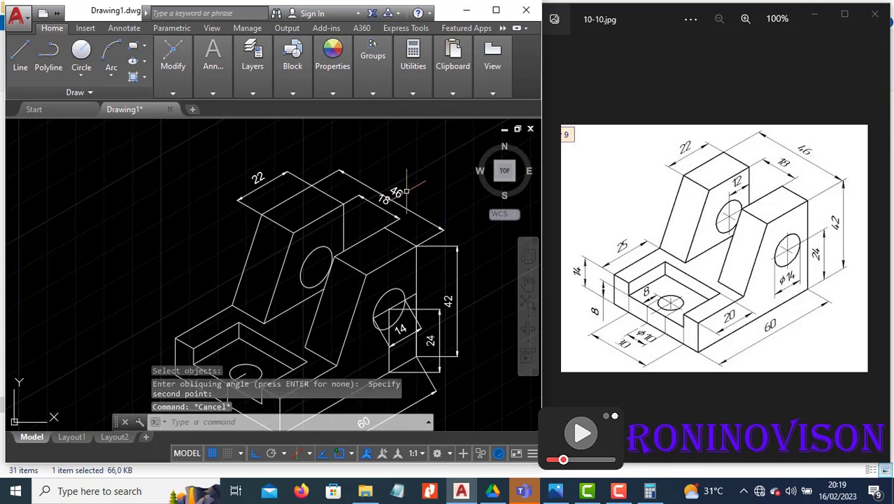
Grip-stretch the 46 dimension line further out from the part.
left_click(398, 193)
left_click(397, 193)
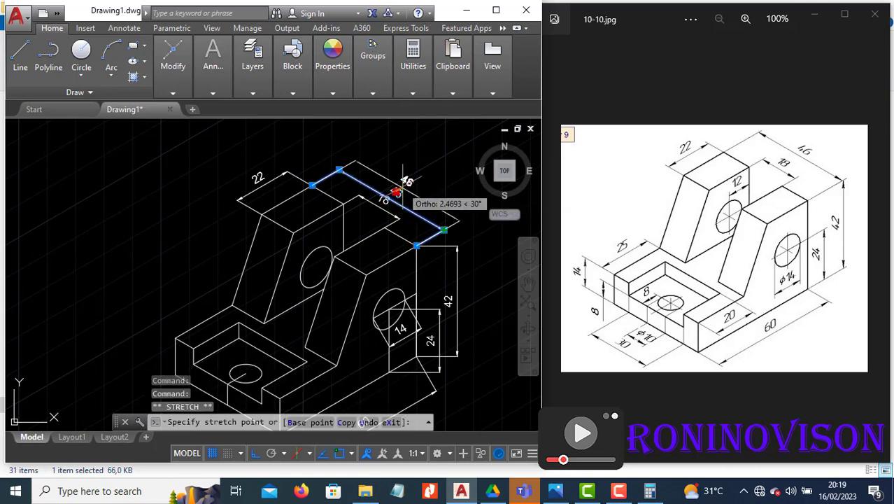
left_click(408, 184)
key("Escape")
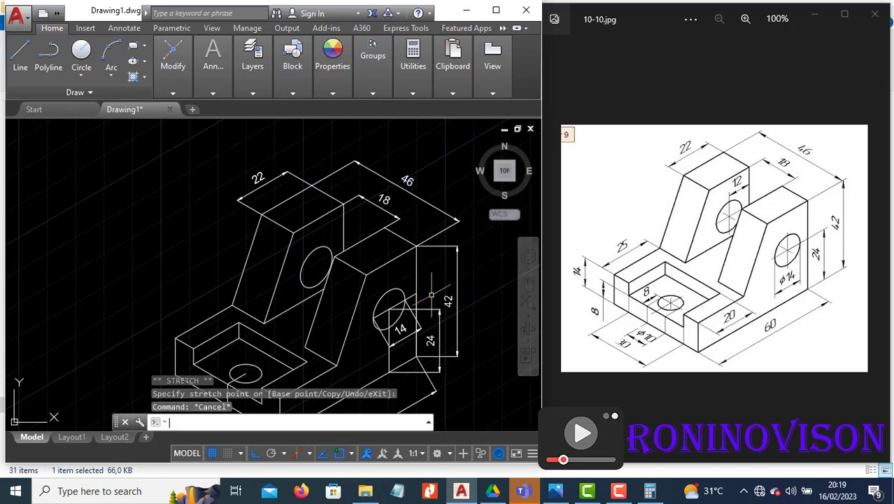
key("Return")
Oblique the 42 dimension to follow the isometric axis.
left_click(466, 369)
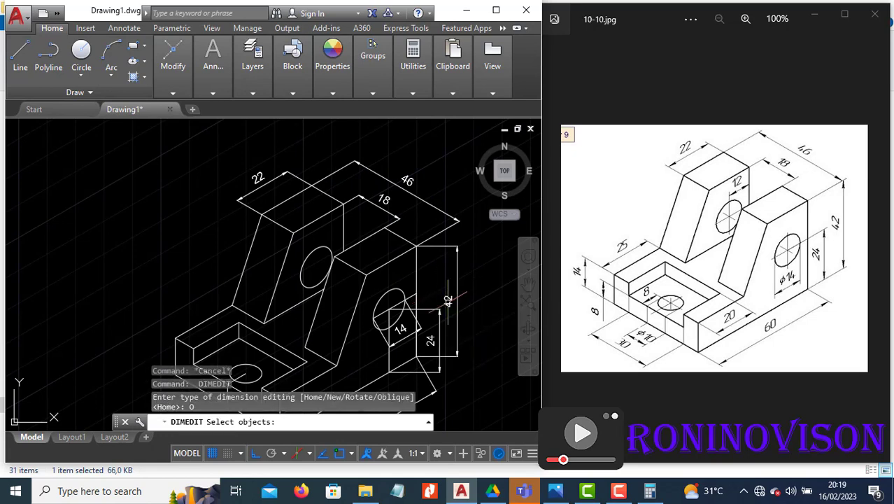
key("Escape")
key("Return")
left_click(488, 377)
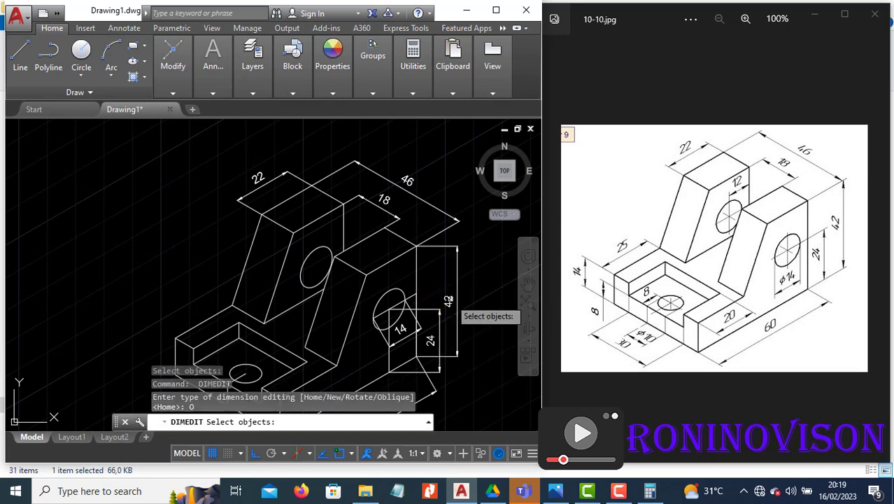
left_click(447, 299)
key("Return")
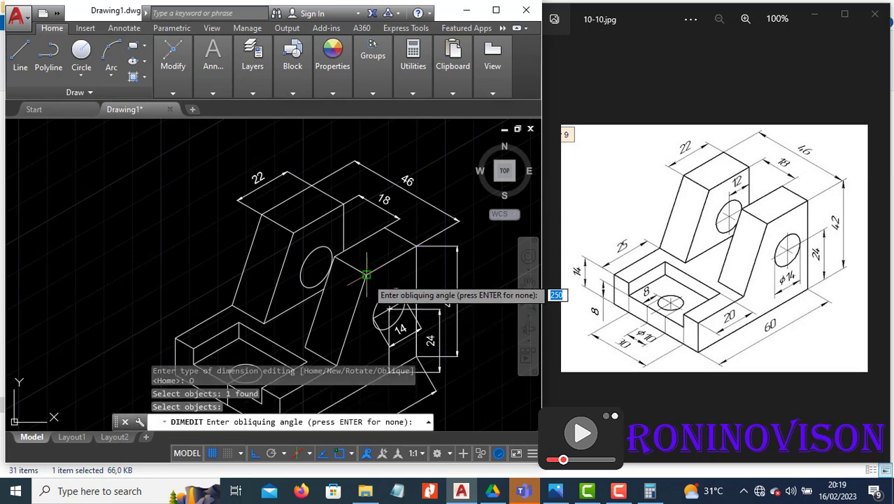
left_click(370, 274)
scroll(433, 217, "down", 1)
scroll(436, 213, "down", 1)
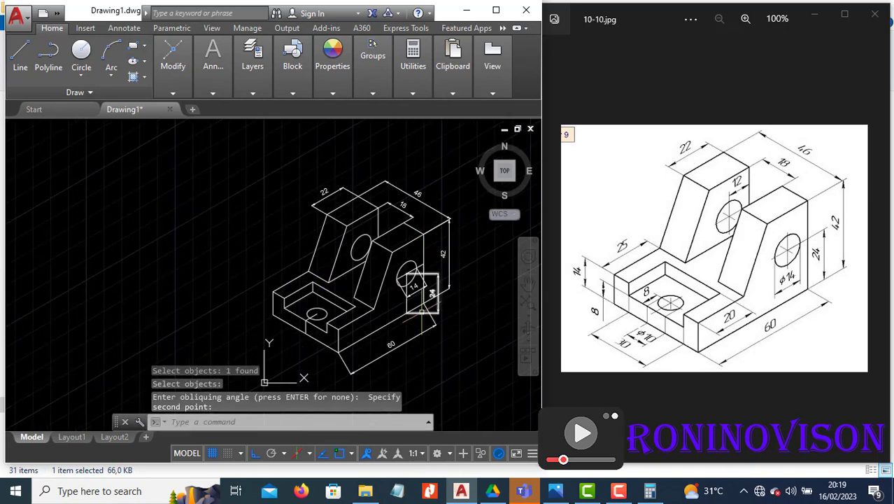
scroll(422, 310, "up", 2)
scroll(422, 305, "up", 2)
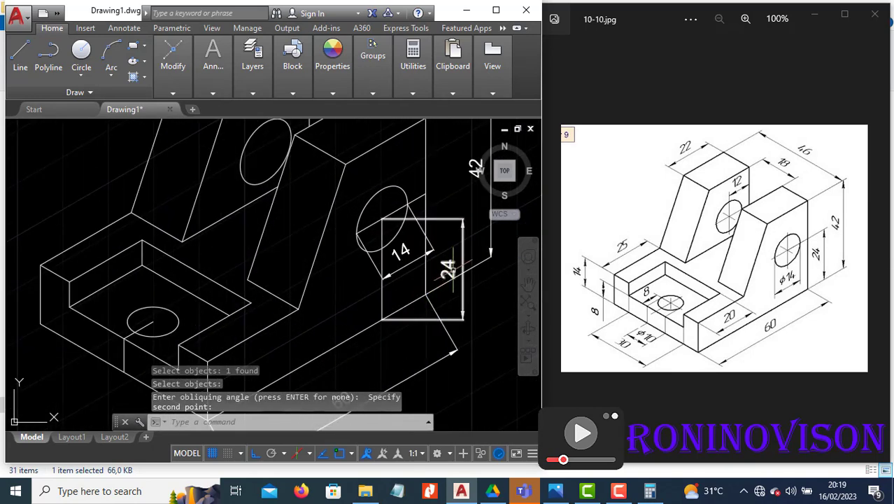
left_click(449, 273)
Oblique the 24 dimension along the isometric edge.
key("Return")
left_click(480, 345)
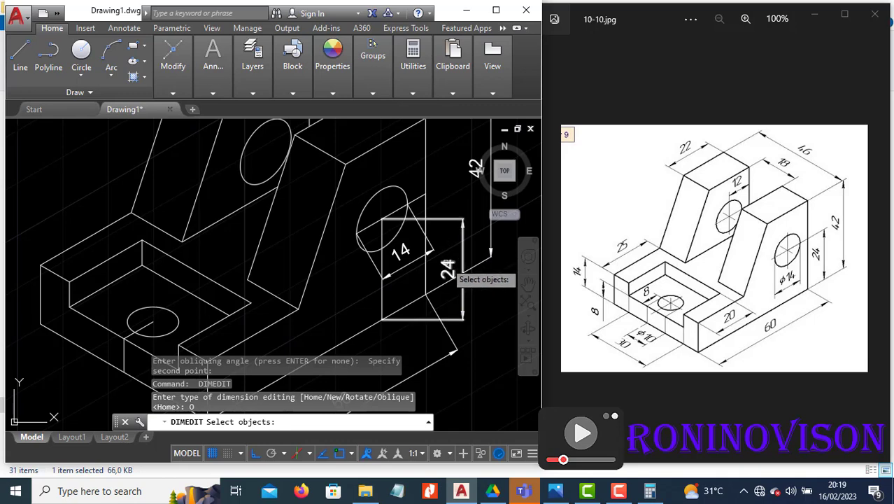
left_click(448, 270)
key("Return")
left_click(383, 219)
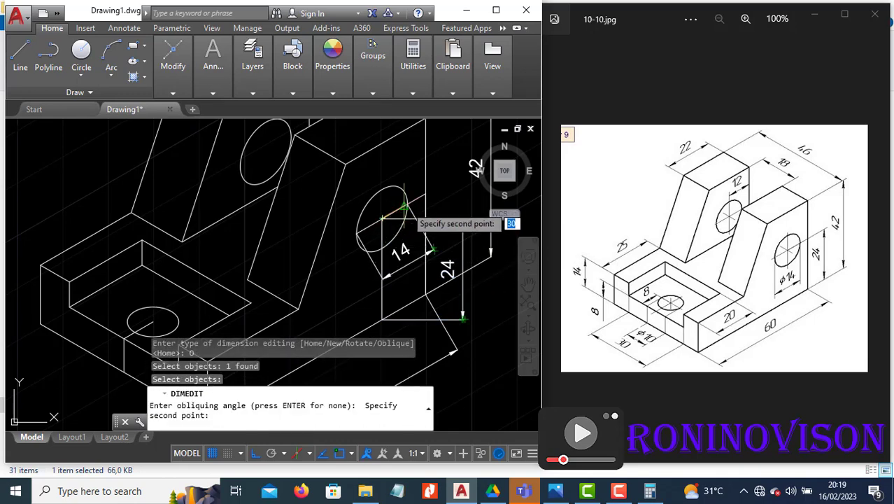
left_click(405, 205)
scroll(437, 223, "down", 2)
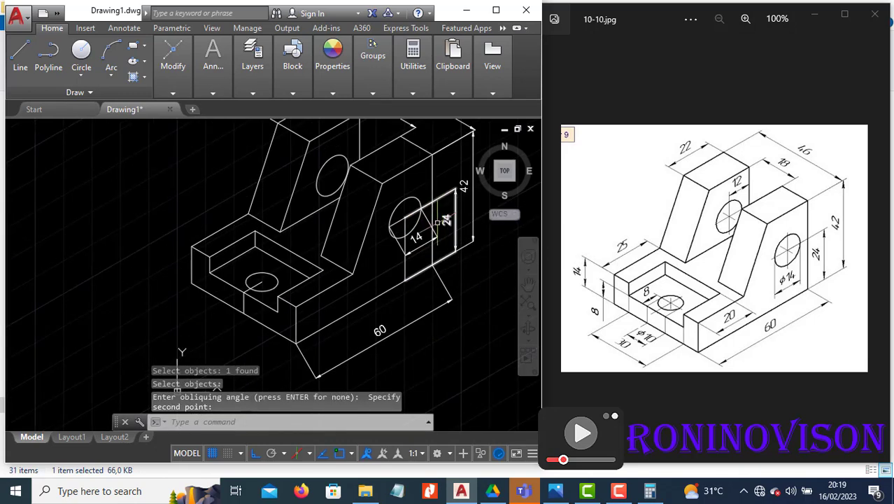
Oblique the 60 dimension so its extension lines are vertical.
key("Return")
left_click(456, 328)
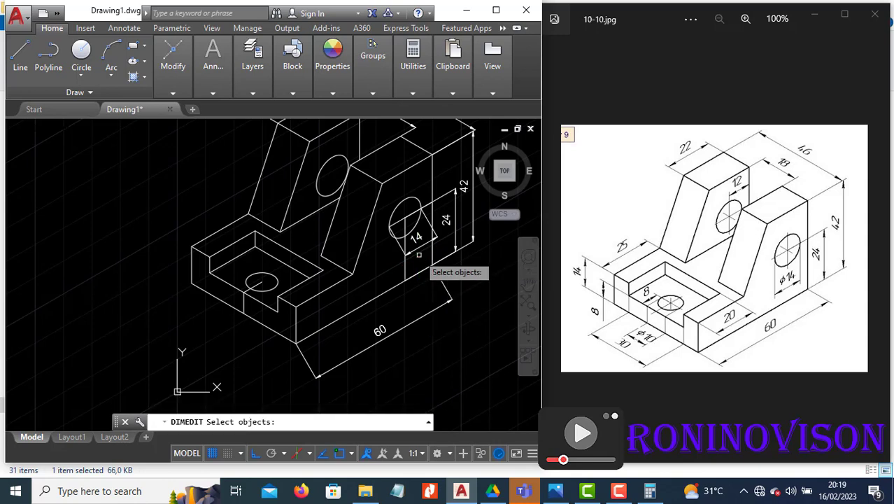
left_click(451, 300)
key("Return")
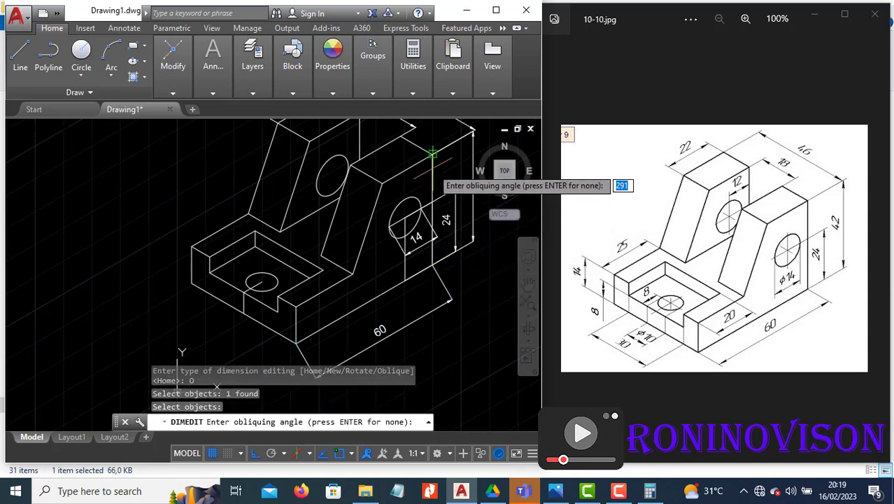
left_click(432, 154)
left_click(431, 265)
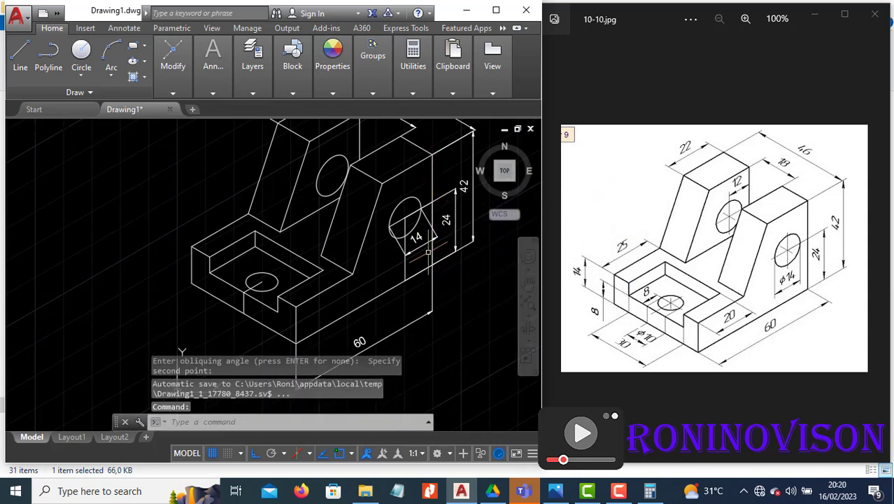
Make the 14 dimension's extension lines vertical, then pan down to the base.
key("Return")
left_click(456, 320)
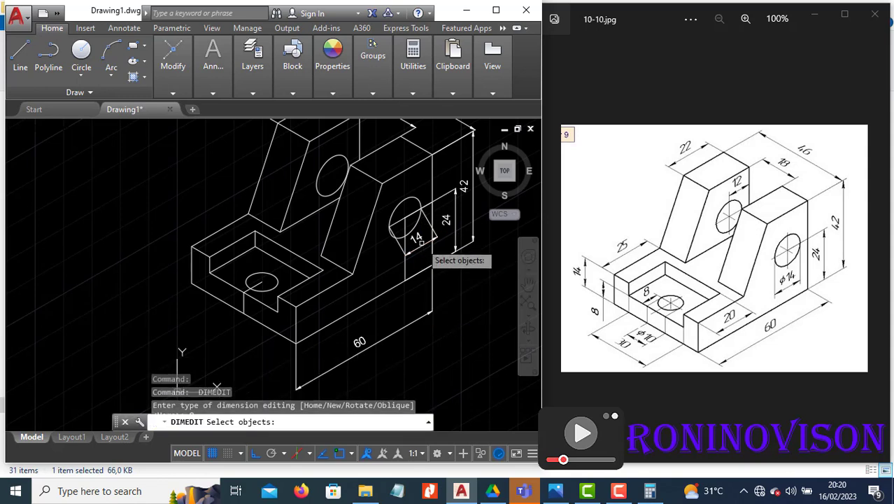
left_click(423, 243)
key("Return")
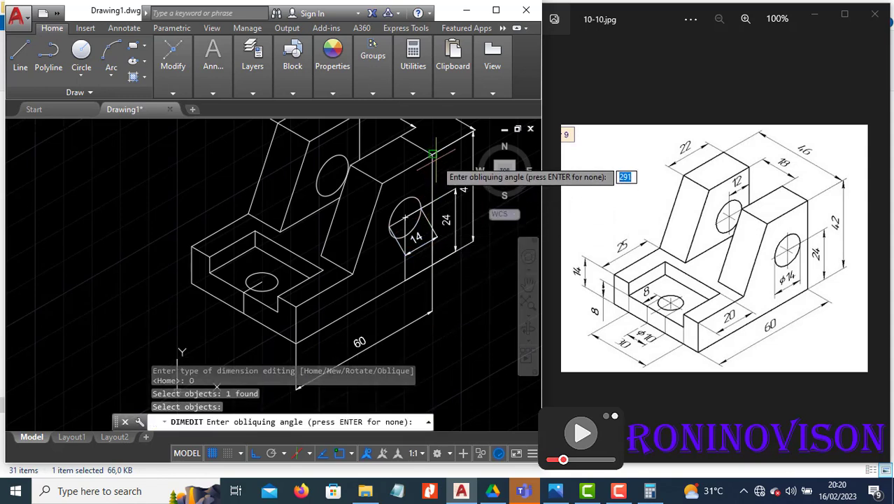
left_click(430, 154)
left_click(434, 263)
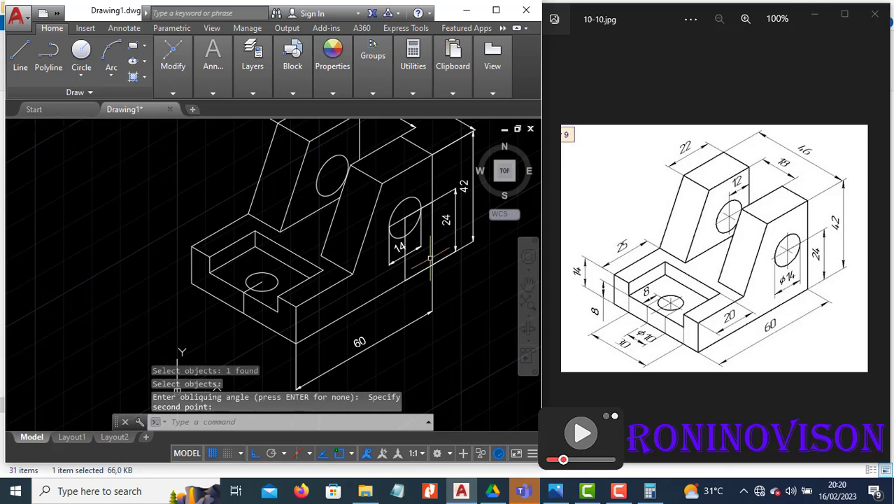
key("Escape")
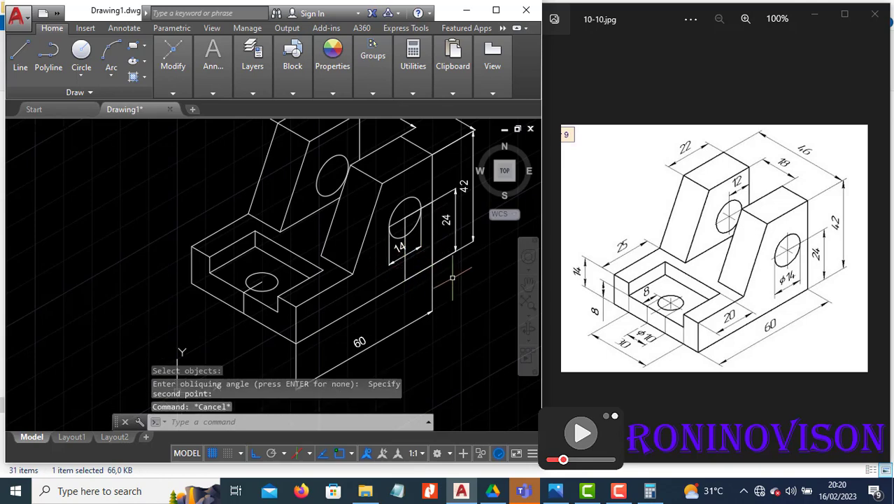
middle_click_drag(469, 291, 462, 353)
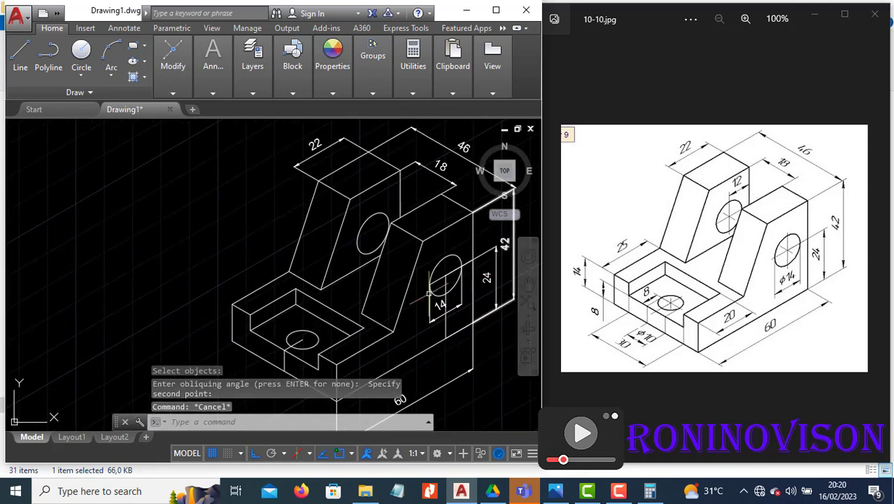
Place an aligned 30 dimension along the front-left base edge beside the pocket.
left_click(214, 90)
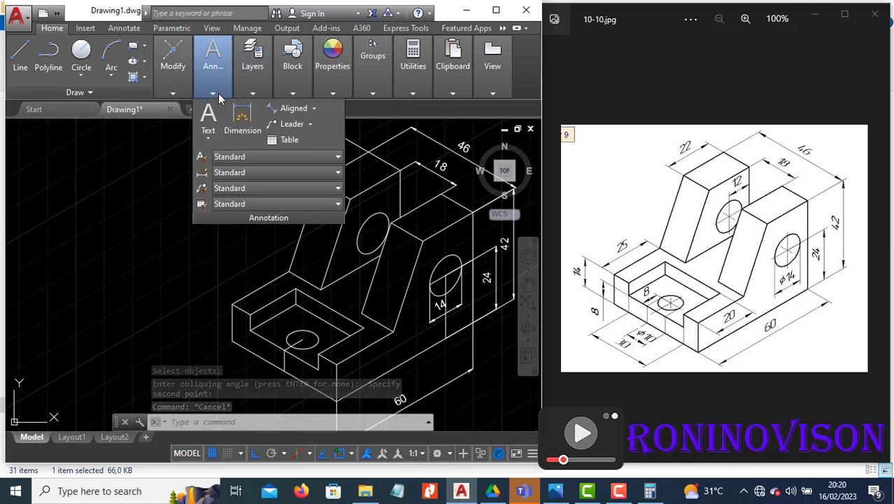
left_click(288, 108)
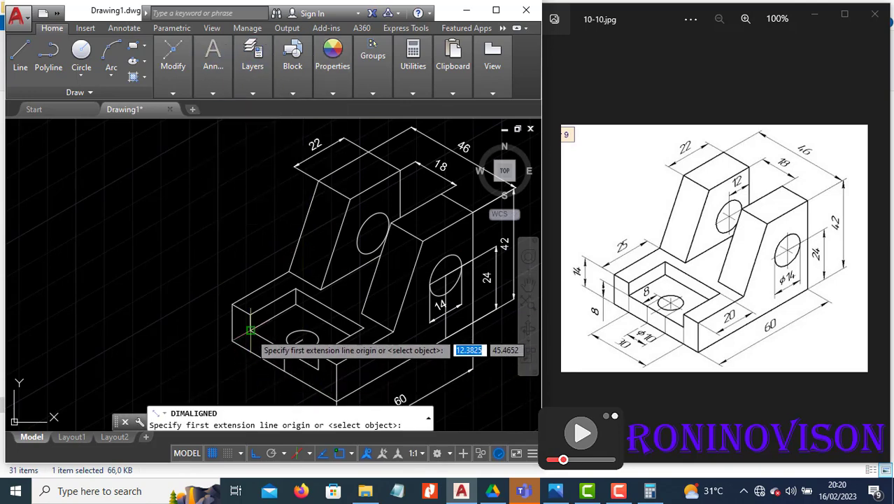
left_click(249, 330)
left_click(319, 370)
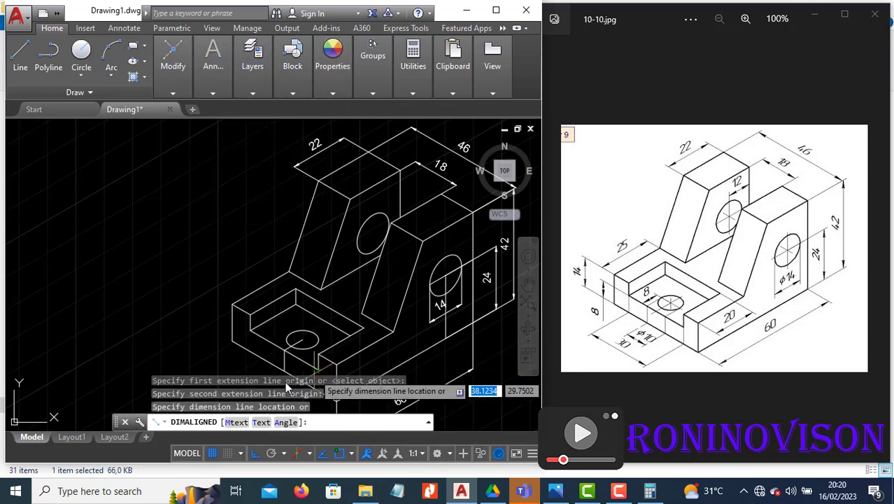
scroll(316, 371, "down", 3)
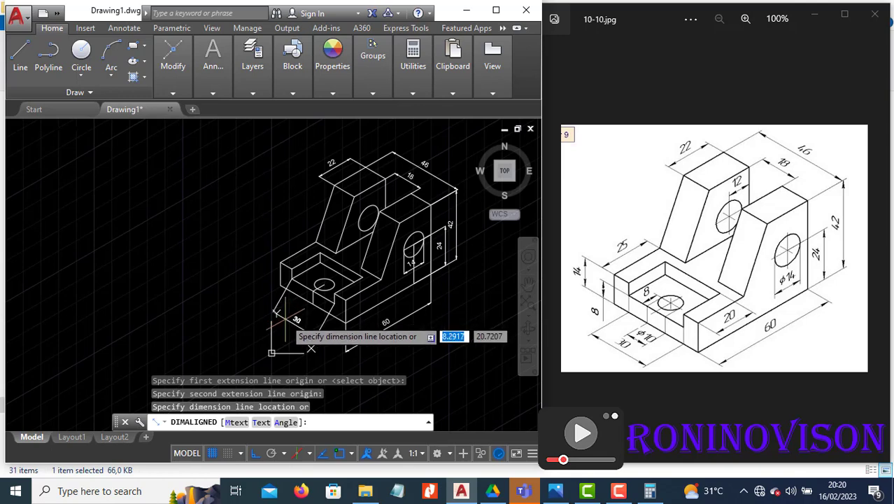
left_click(308, 347)
scroll(301, 369, "up", 2)
Cancel the repeated dimension and abandon a line started at the pocket corner.
key("Return")
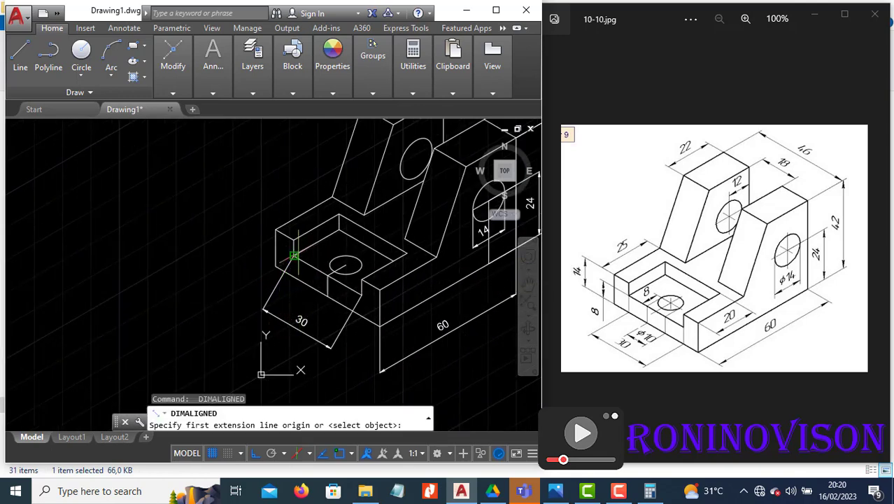
key("Escape")
key("Escape")
key("Escape")
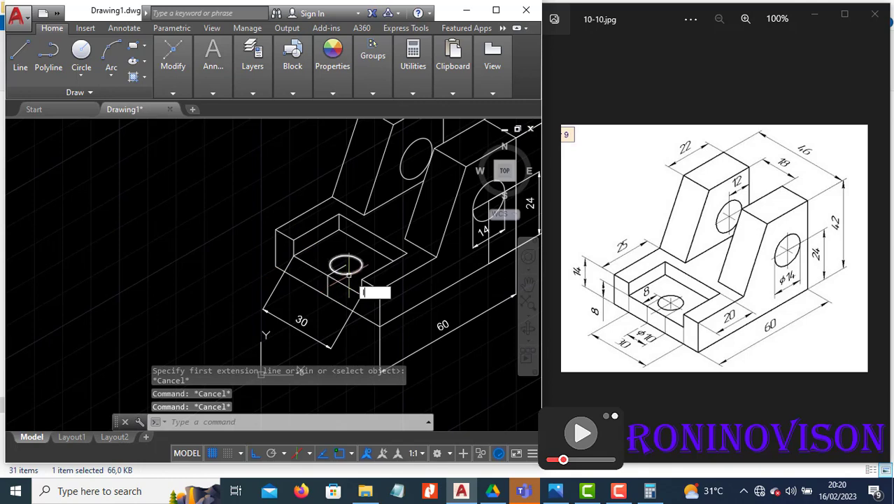
key("Return")
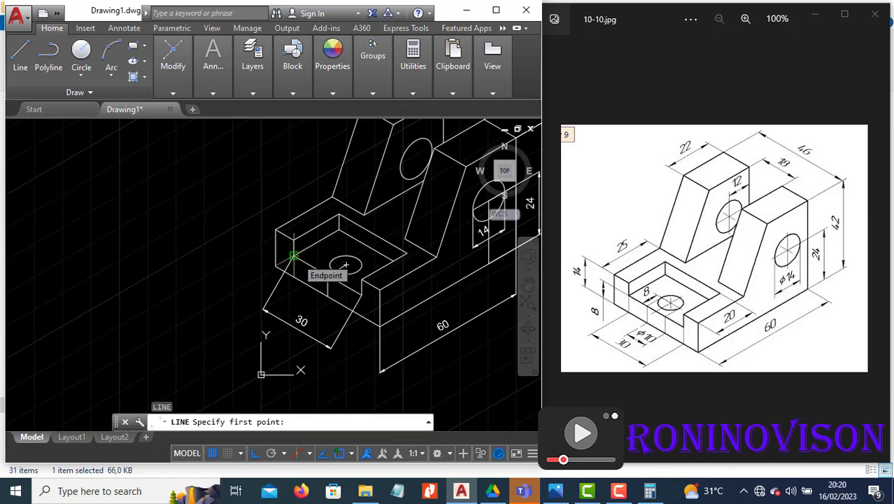
left_click(294, 256)
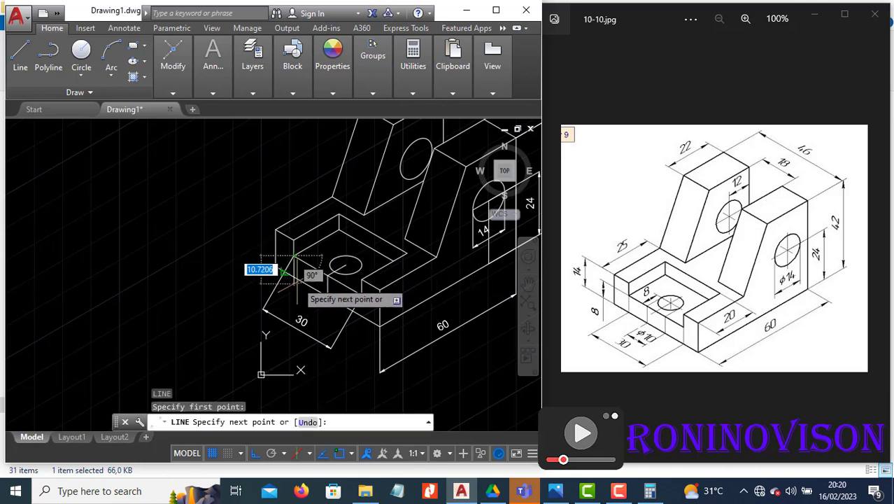
scroll(295, 279, "up", 4)
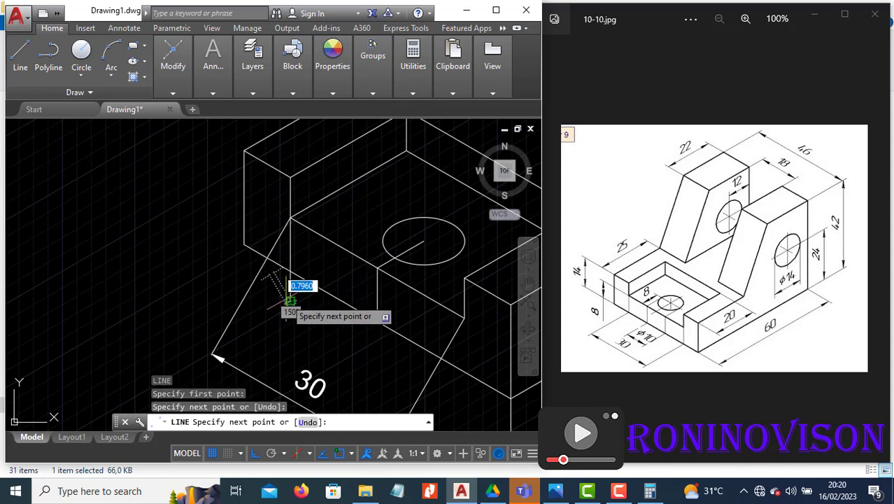
key("Escape")
Cancel a TR trim attempt and start a new aligned dimension.
type("tr")
key("Return")
key("Return")
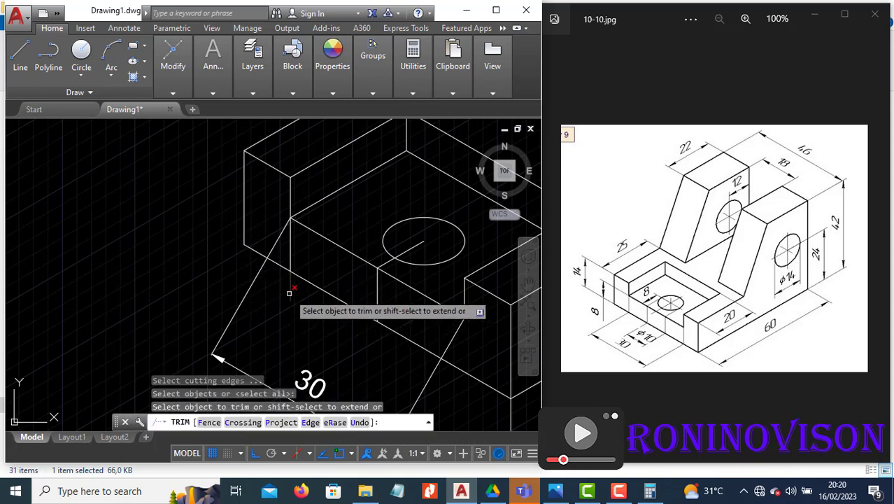
key("Escape")
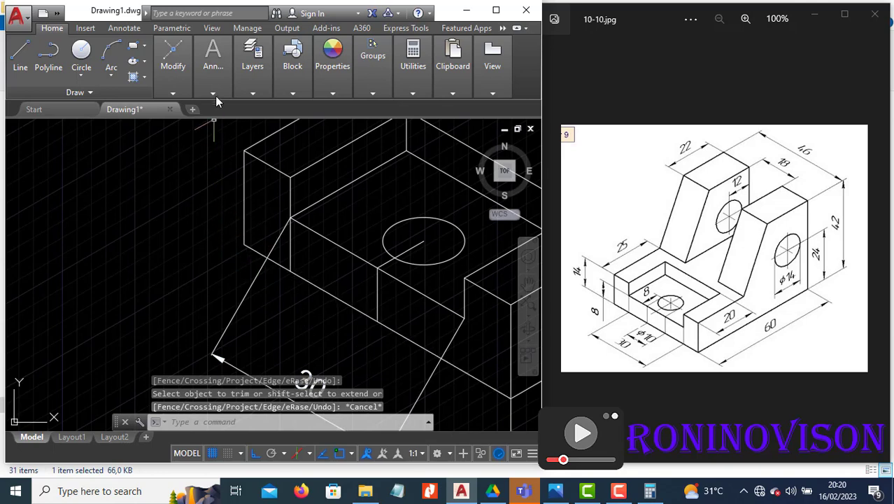
left_click(212, 63)
left_click(274, 115)
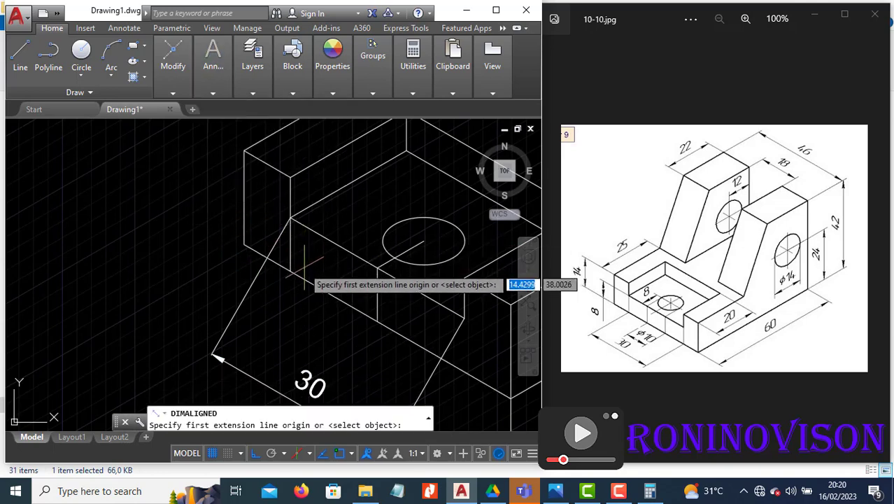
Add the 8 and 14 aligned height dimensions on the base's left end.
left_click(291, 217)
left_click(290, 269)
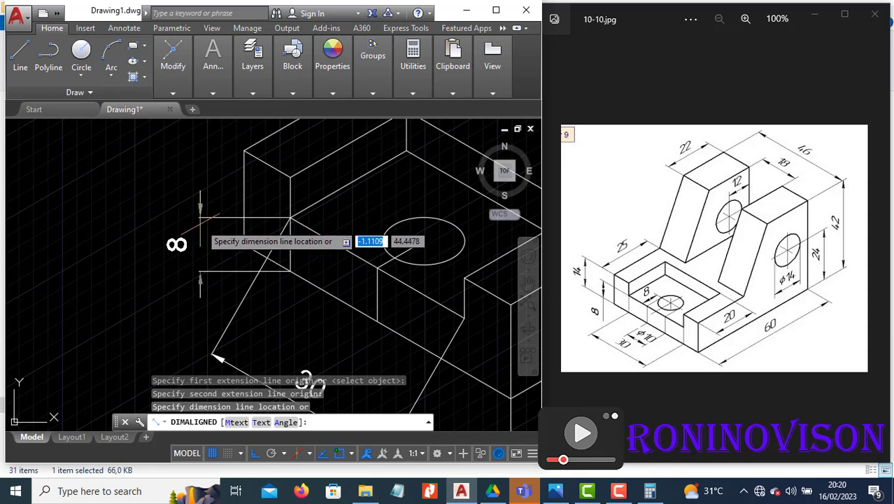
left_click(194, 223)
key("Return")
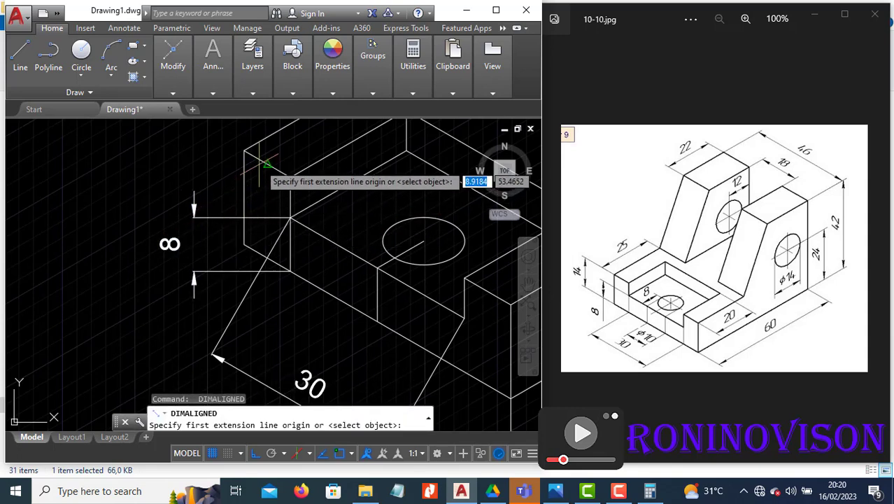
left_click(245, 150)
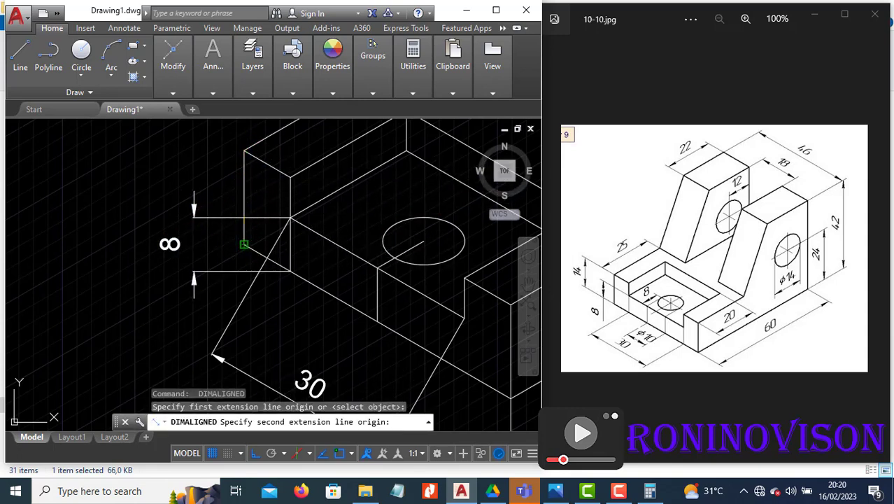
left_click(244, 244)
left_click(124, 237)
scroll(133, 227, "down", 3)
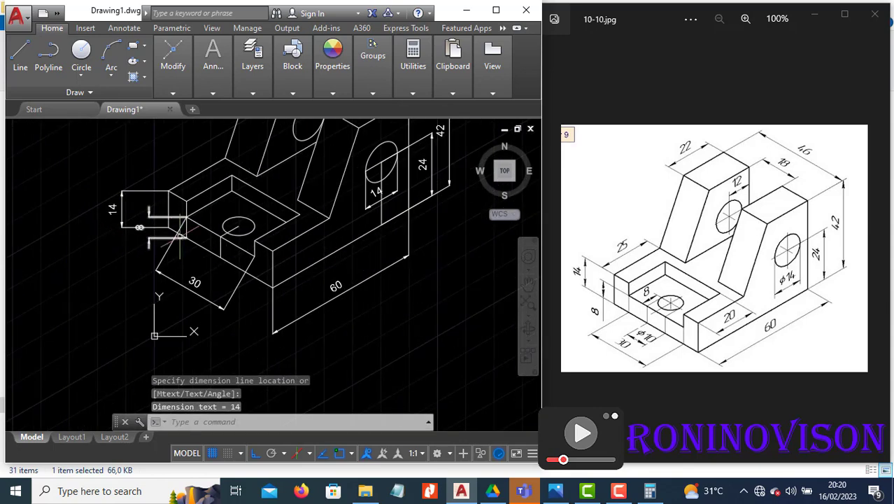
Add the 20 aligned dimension along the base front and 25 on the ledge.
key("Return")
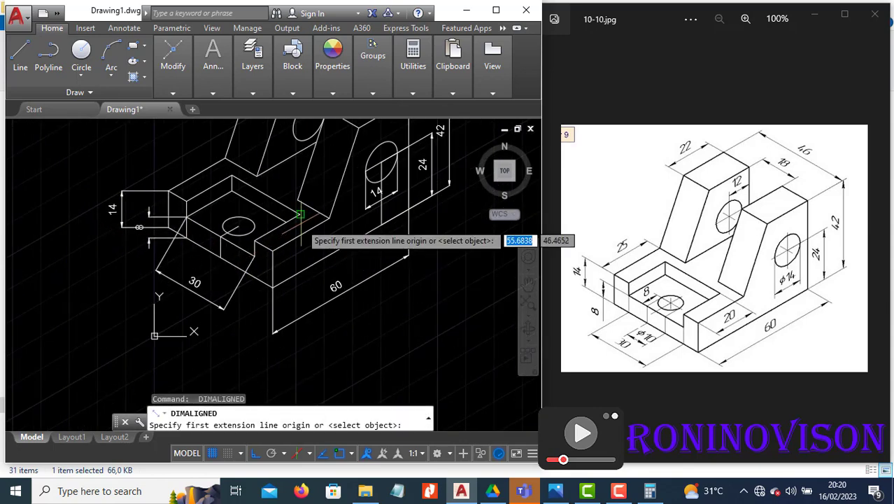
left_click(300, 214)
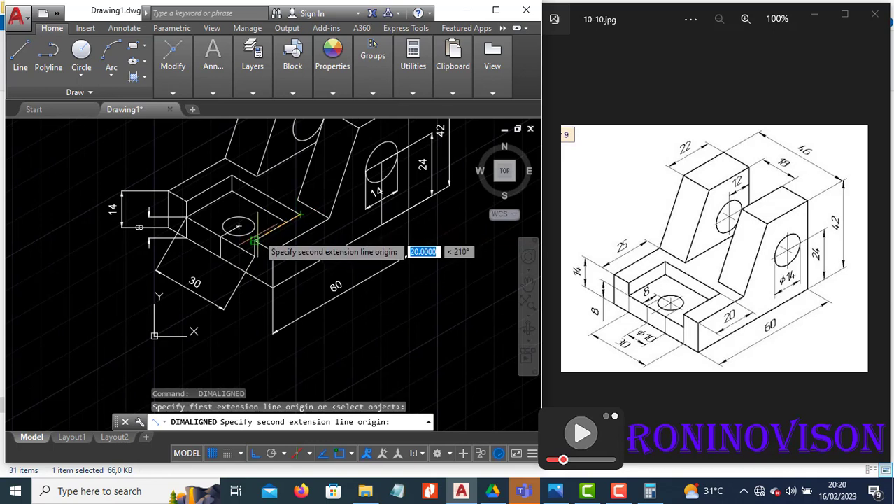
left_click(256, 240)
left_click(308, 264)
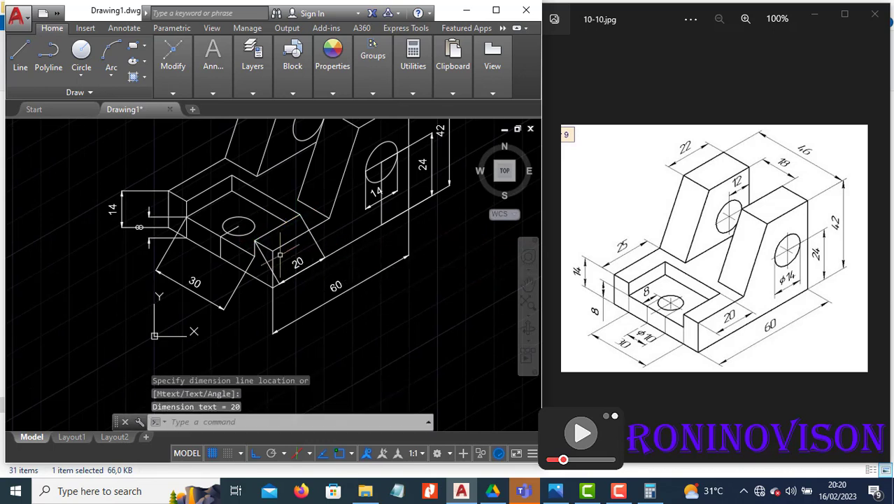
key("Return")
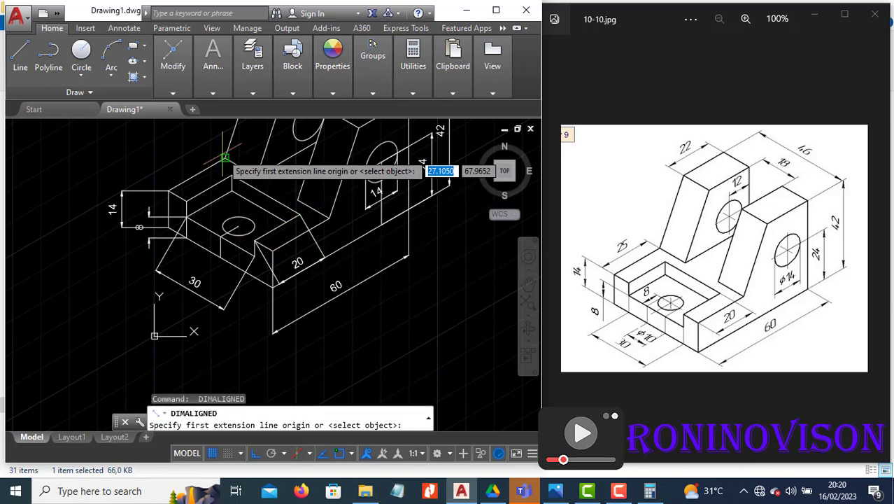
left_click(224, 158)
left_click(168, 190)
left_click(167, 190)
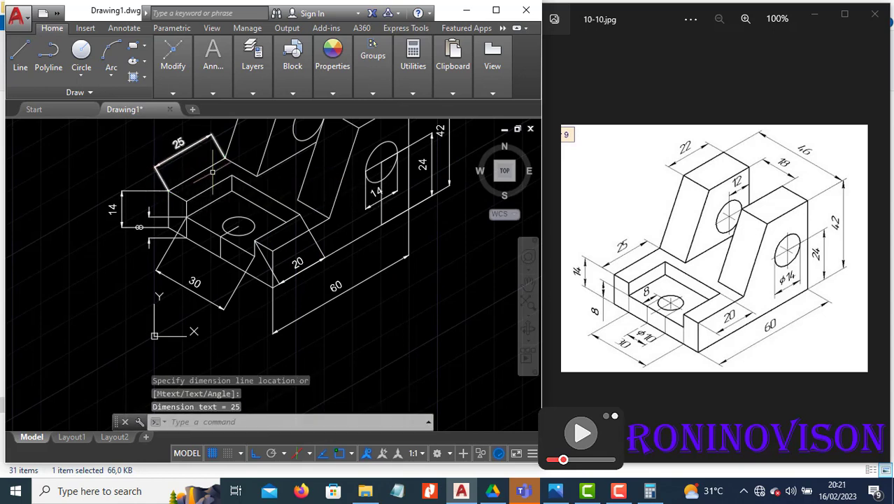
scroll(298, 259, "up", 2)
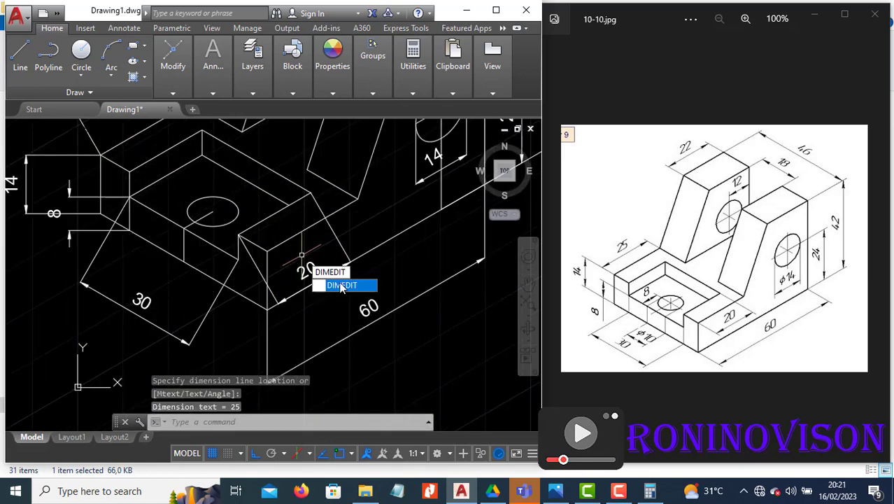
Oblique the 20 dimension's extension lines to match the isometric edge.
left_click(342, 285)
left_click(380, 355)
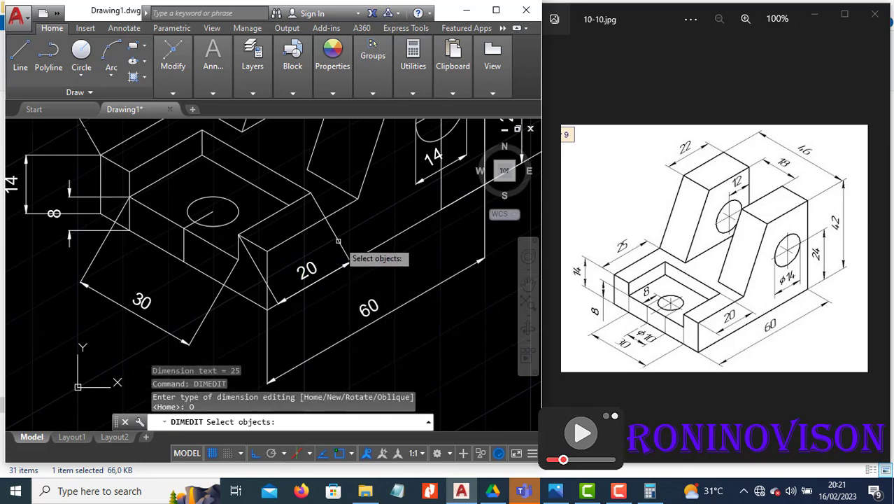
left_click(341, 258)
key("Return")
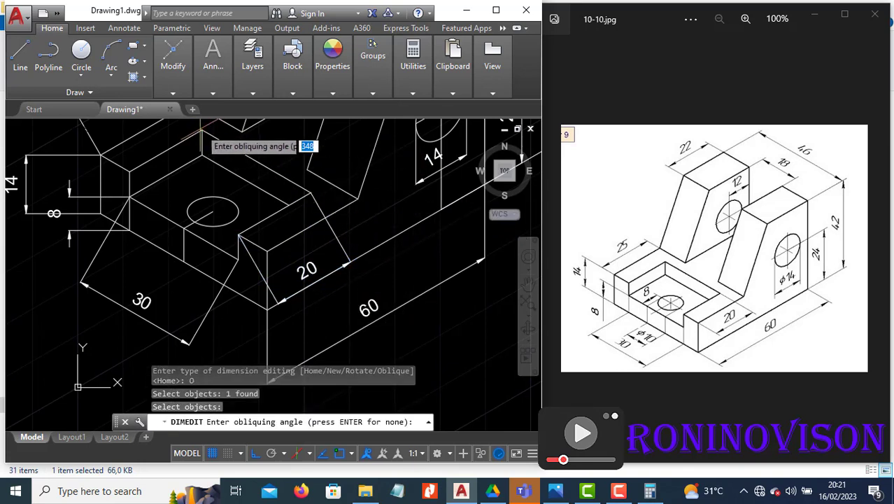
left_click(201, 131)
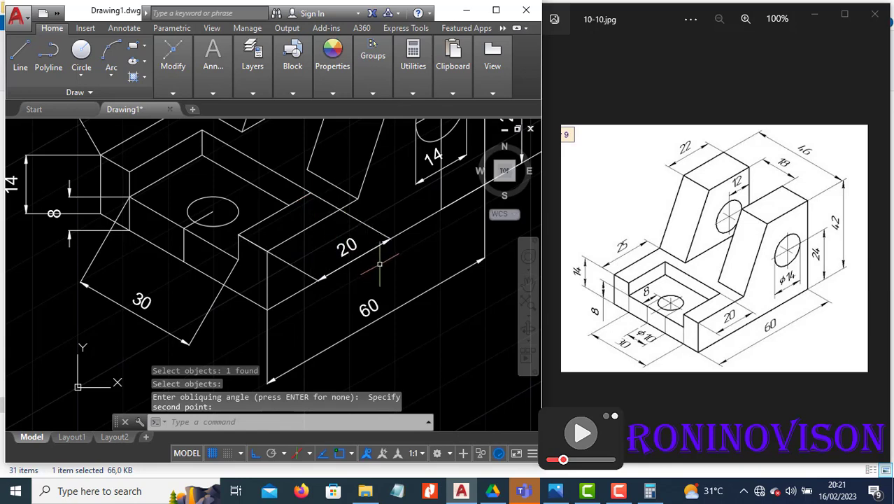
key("Escape")
Try repositioning the 20 dimension text, then rerun DIMEDIT.
left_click(346, 246)
left_click(350, 245)
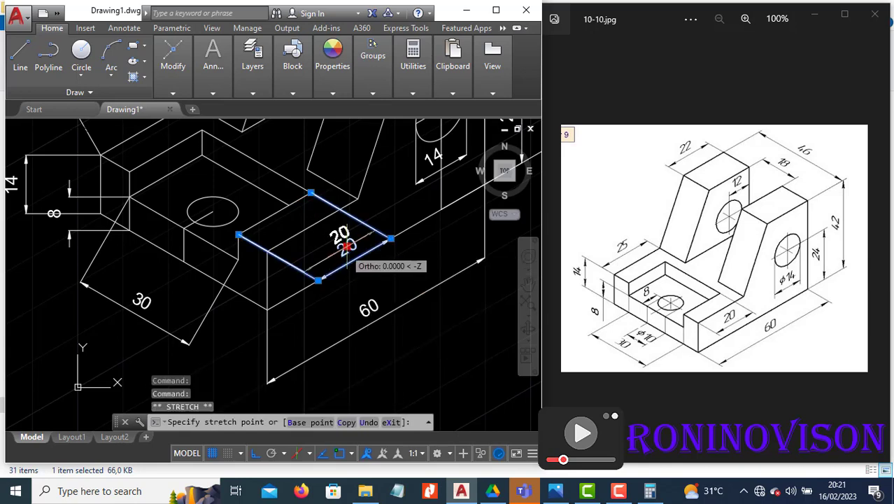
scroll(346, 248, "up", 2)
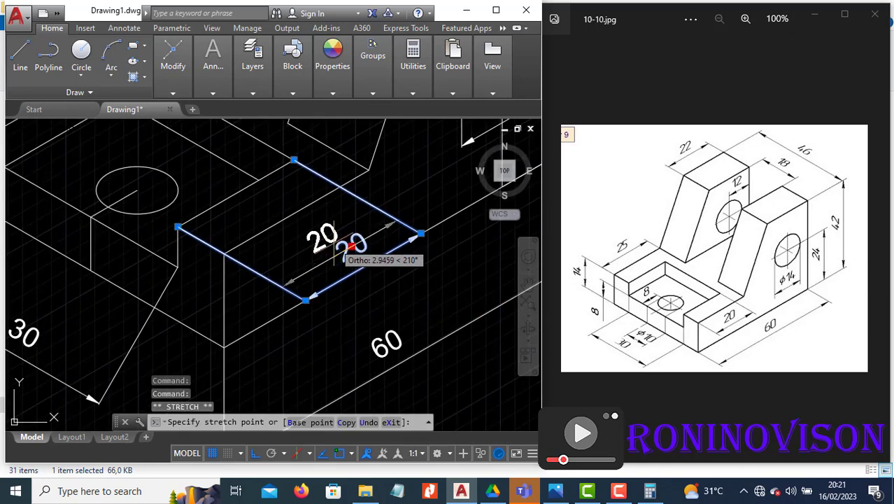
key("Escape")
key("Escape")
scroll(308, 259, "down", 3)
scroll(313, 271, "up", 2)
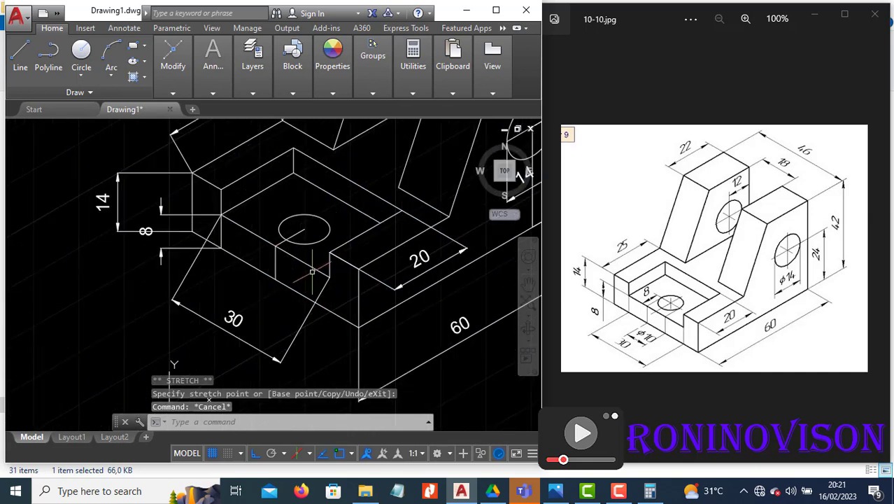
type("dimedit")
key("Return")
Oblique the 30 dimension's extension lines along the isometric axis.
scroll(341, 298, "down", 4)
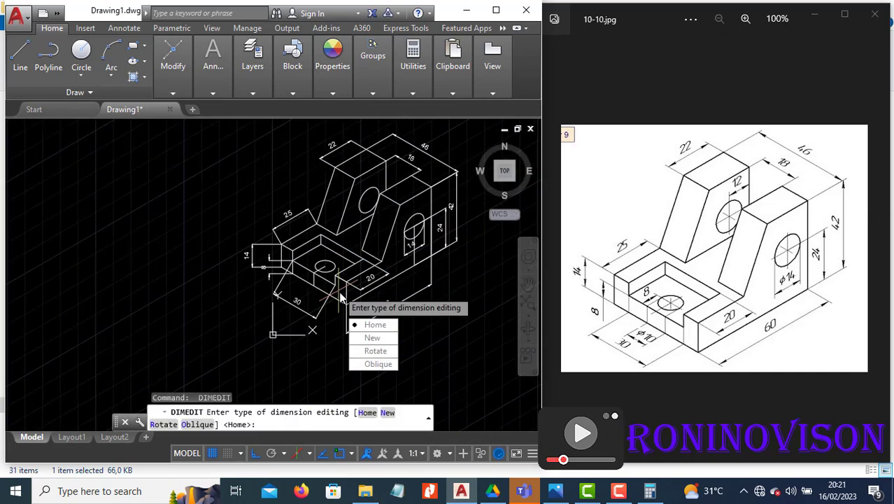
left_click(378, 364)
scroll(308, 334, "up", 2)
scroll(336, 327, "up", 2)
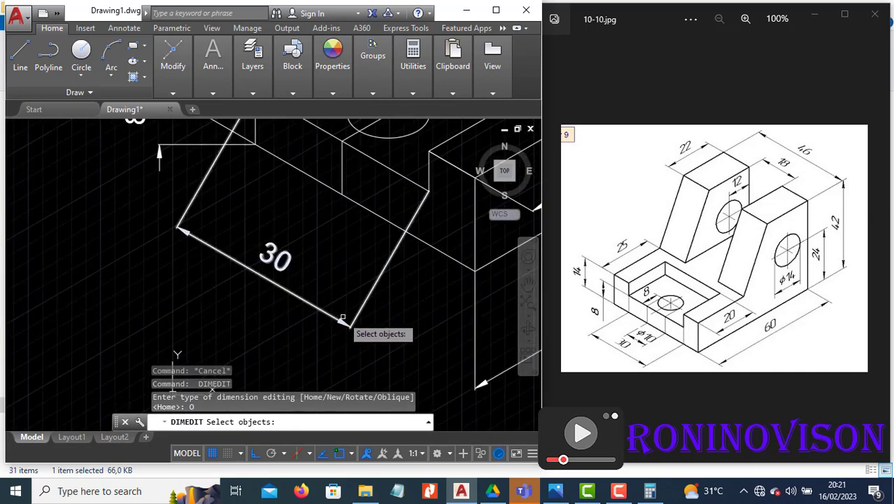
left_click(344, 323)
key("Return")
left_click(429, 175)
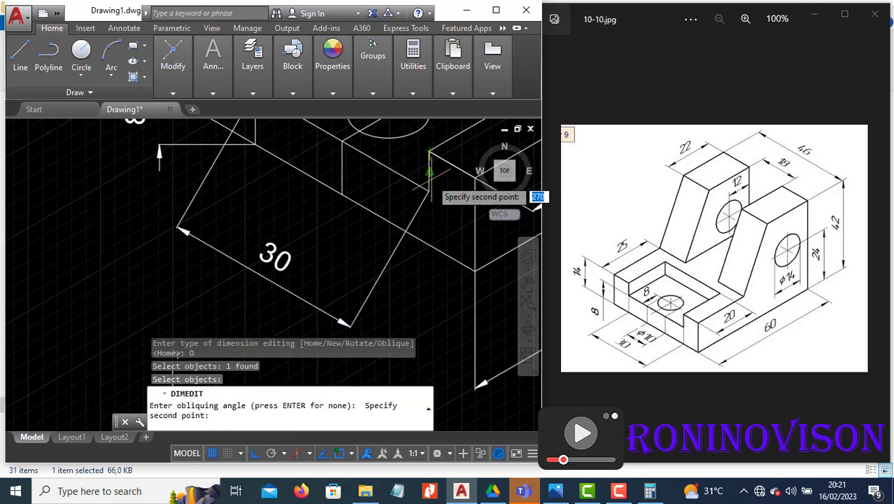
left_click(428, 168)
scroll(497, 227, "down", 2)
scroll(434, 266, "down", 2)
Oblique the 14 dimension so its extension lines follow the isometric axis.
key("Return")
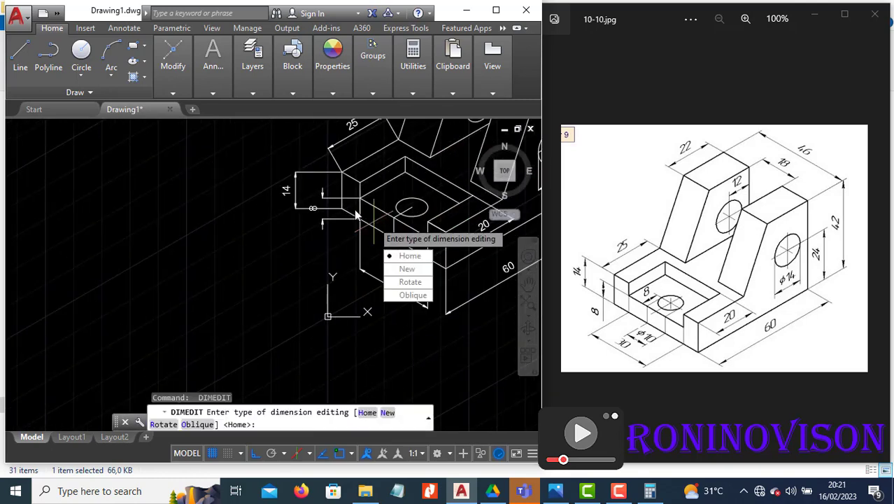
left_click(402, 295)
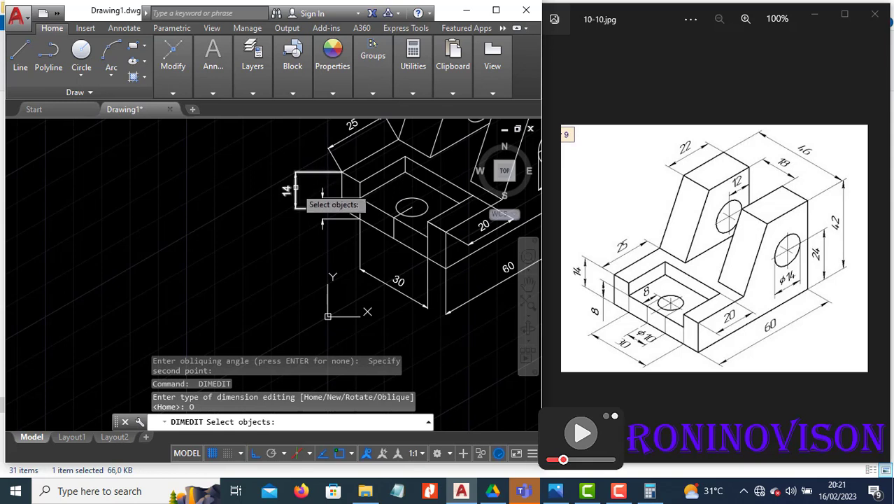
left_click(329, 182)
key("Return")
left_click(358, 185)
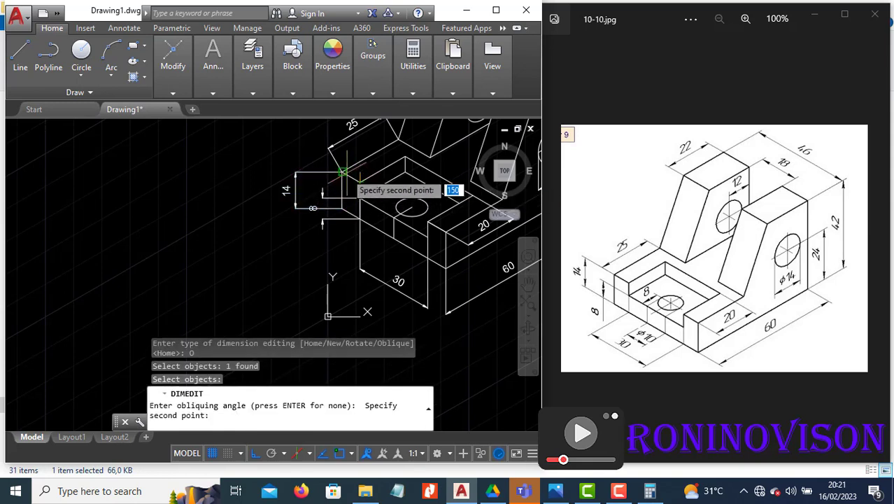
left_click(331, 170)
scroll(355, 216, "up", 2)
Slant the 8 dimension on the base's left end to the isometric axis.
key("Return")
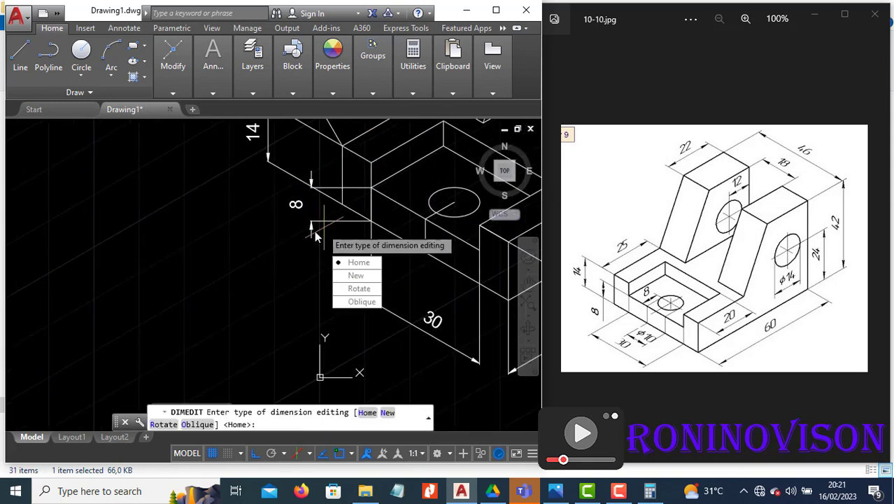
left_click(344, 301)
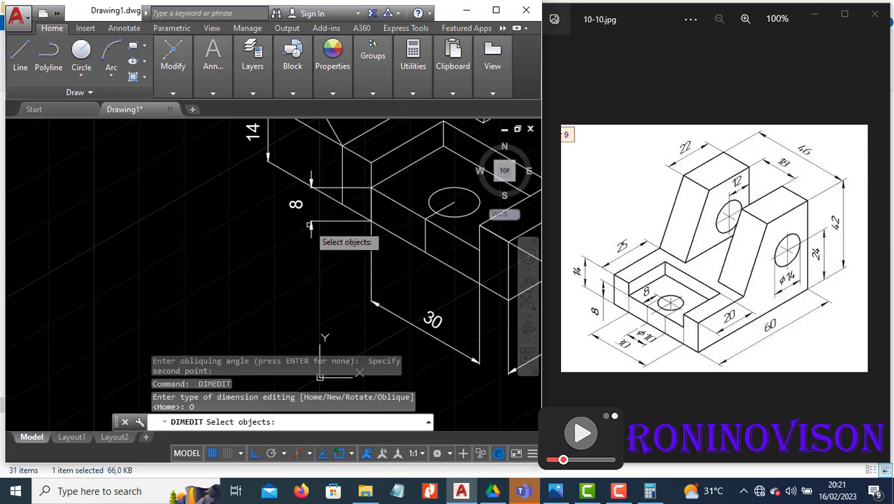
left_click(312, 225)
key("Return")
left_click(369, 157)
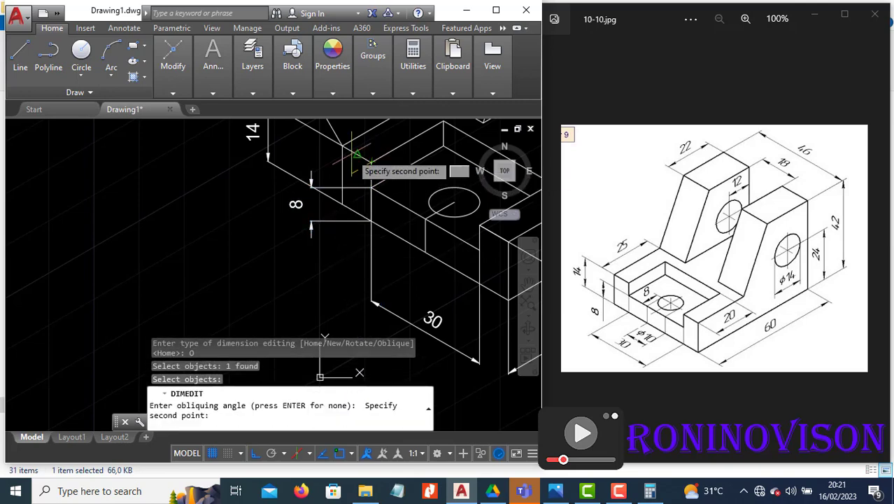
left_click(334, 138)
scroll(354, 165, "down", 2)
scroll(354, 166, "up", 2)
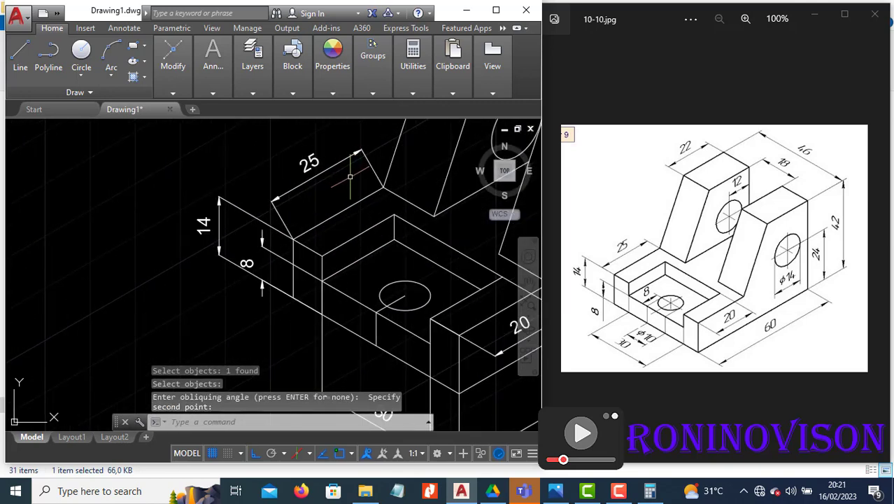
Slant the 25 dimension on the base's left end to the isometric axis.
key("Return")
left_click(383, 250)
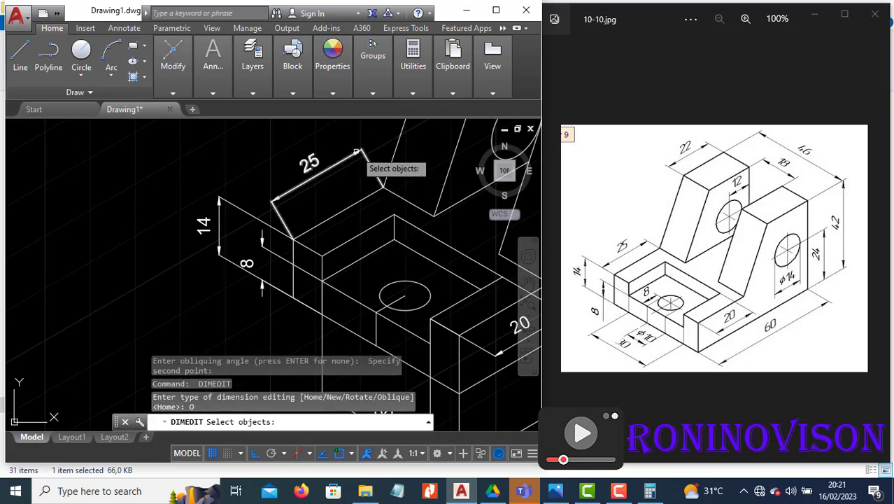
left_click(356, 158)
key("Return")
left_click(434, 216)
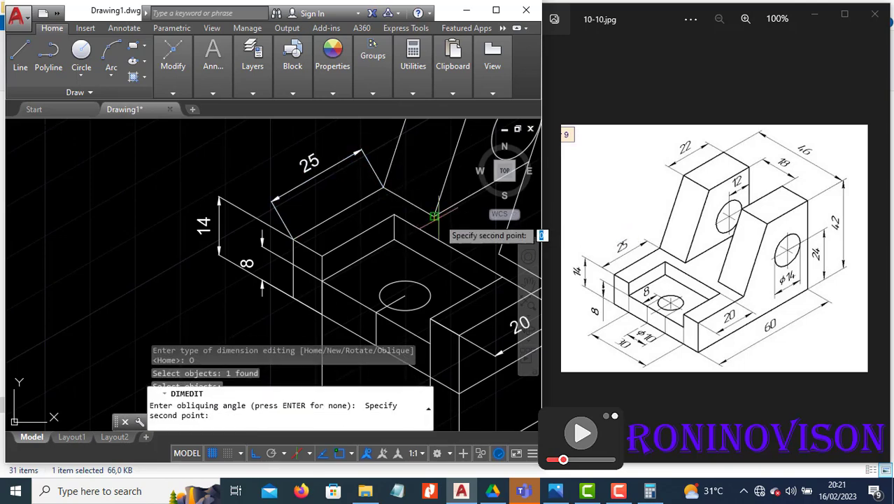
left_click(385, 188)
scroll(308, 187, "down", 5)
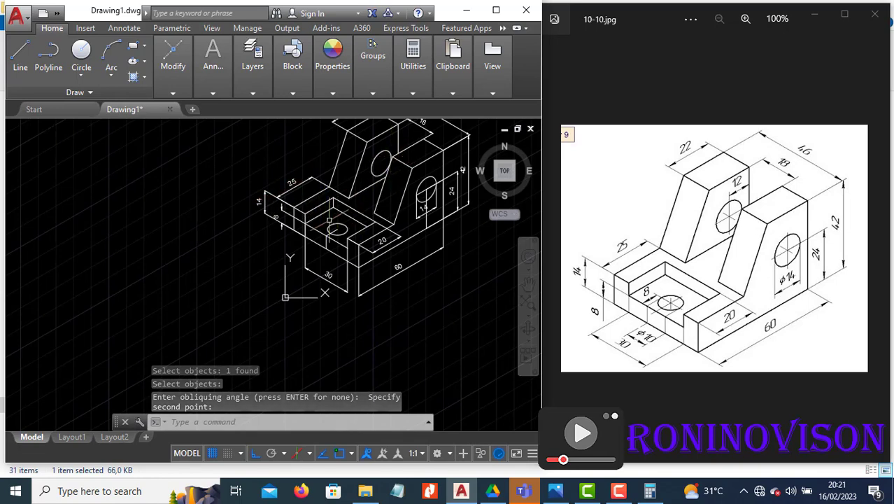
Zoom in and draw a vertical line from the left upright hole's centre to the top edge.
scroll(328, 230, "down", 3)
scroll(749, 195, "up", 1)
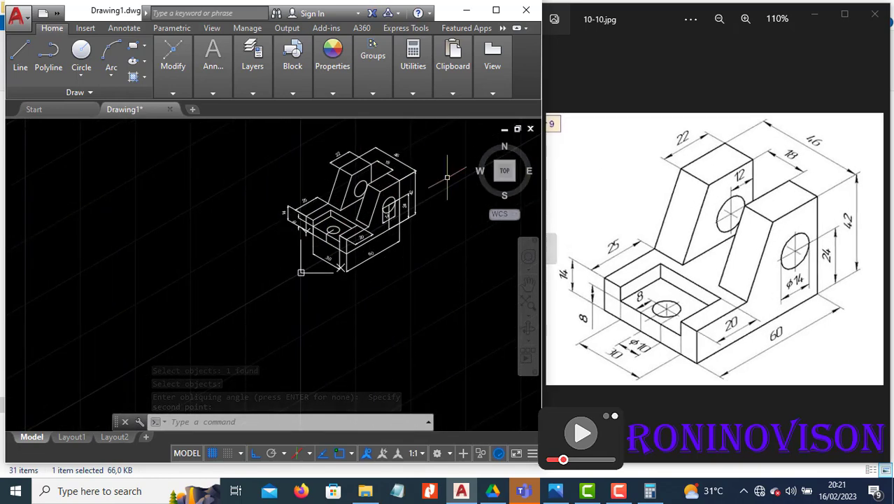
scroll(332, 191, "up", 3)
scroll(322, 231, "up", 2)
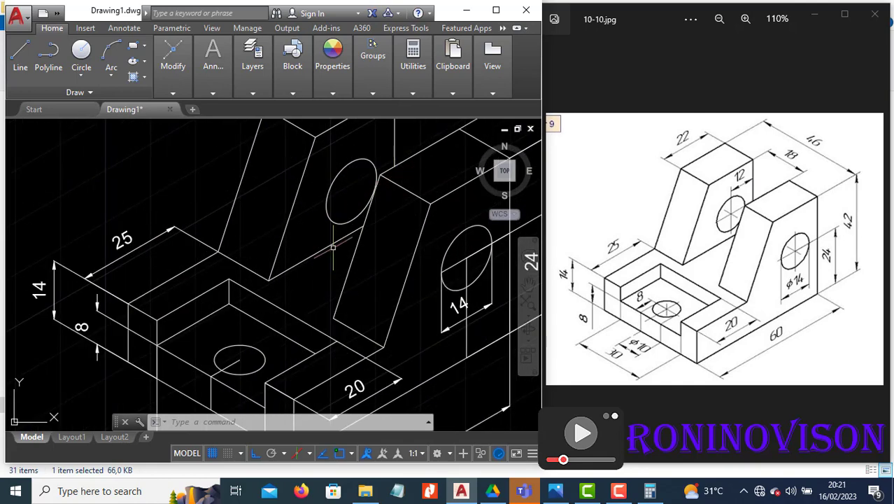
scroll(312, 273, "up", 1)
scroll(307, 285, "up", 2)
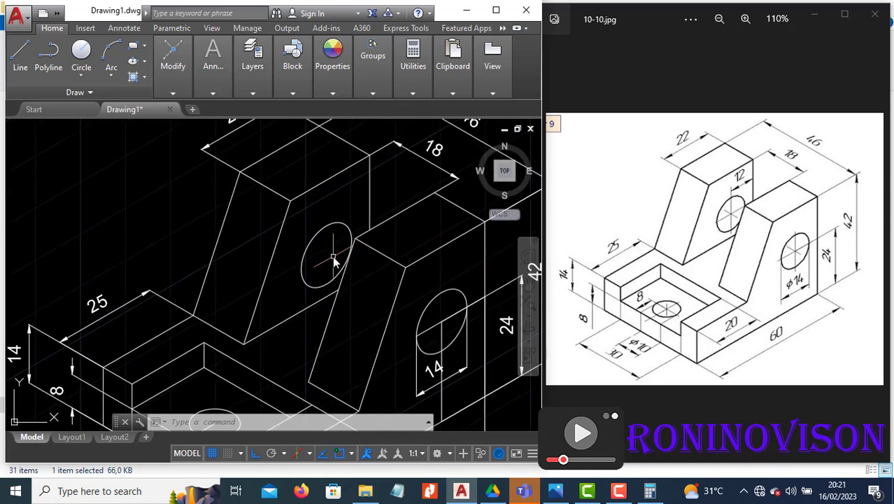
type("l")
key("Return")
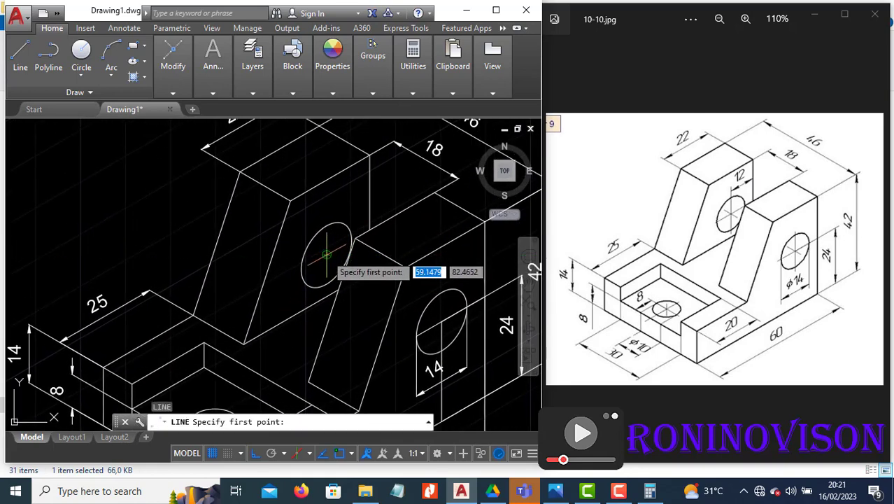
left_click(326, 255)
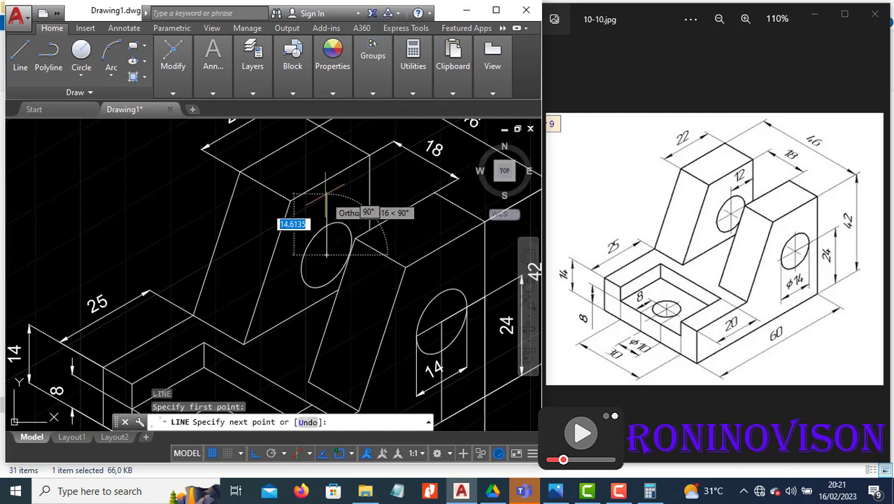
left_click(325, 160)
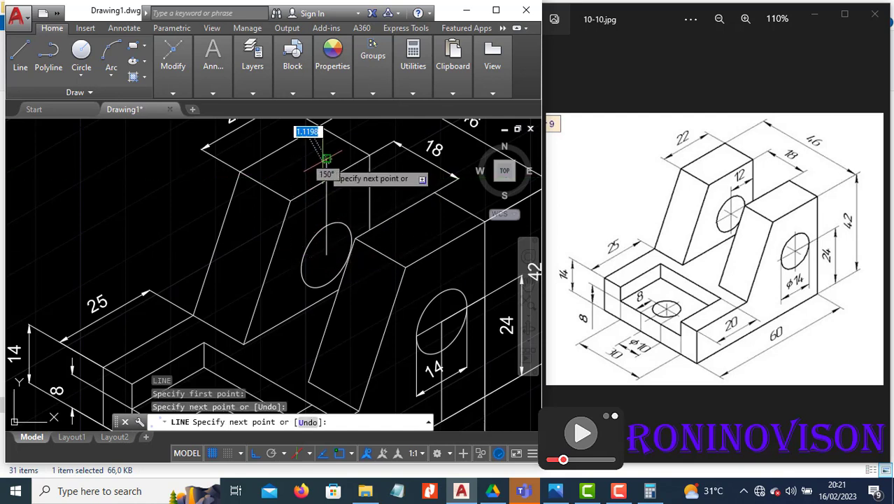
key("Escape")
key("Return")
key("Return")
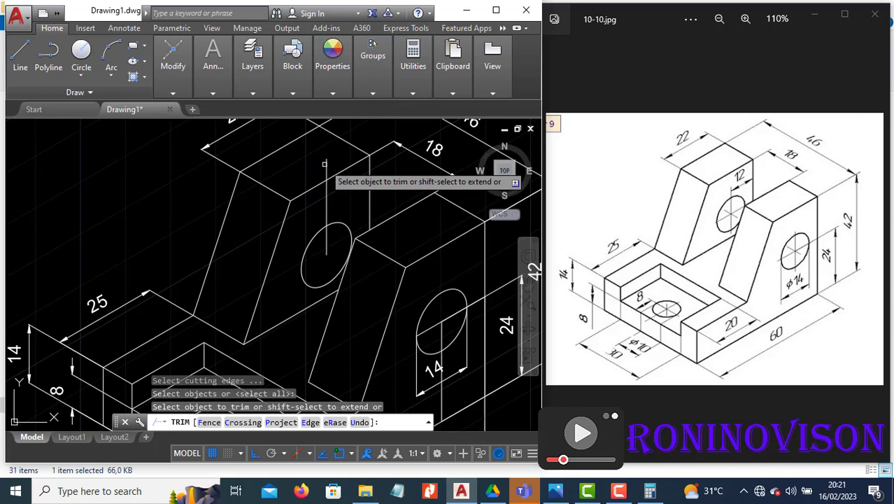
Place an aligned 12 dimension from the hole's centre line on the left upright.
key("Escape")
left_click(217, 93)
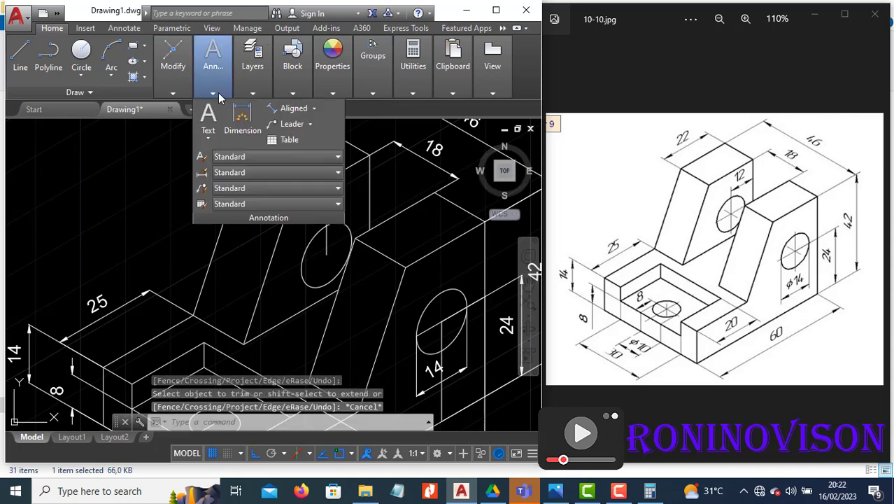
left_click(286, 113)
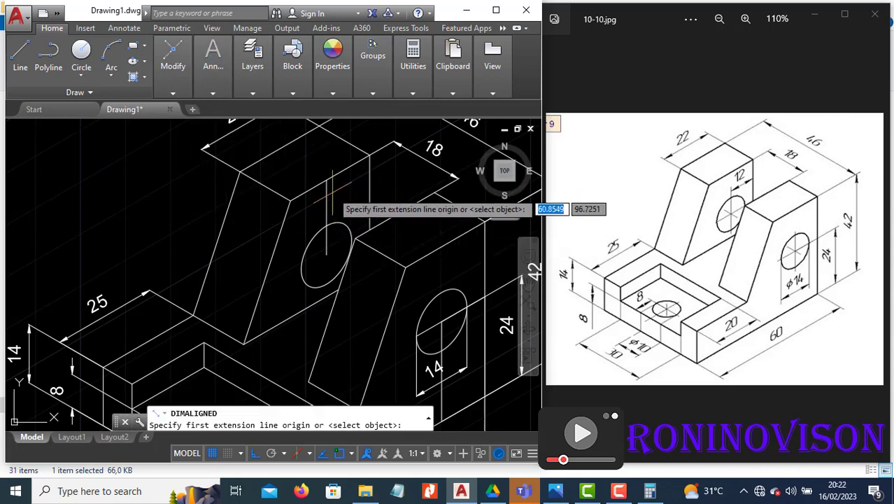
left_click(326, 180)
left_click(370, 155)
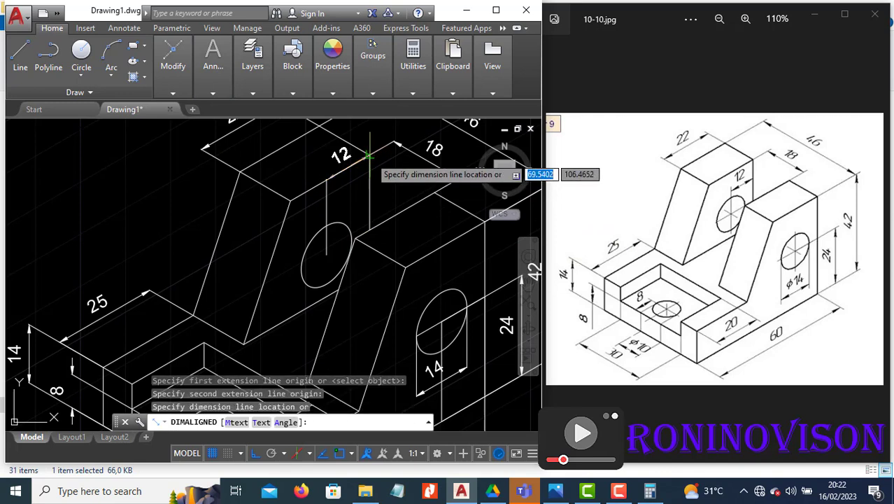
left_click(356, 211)
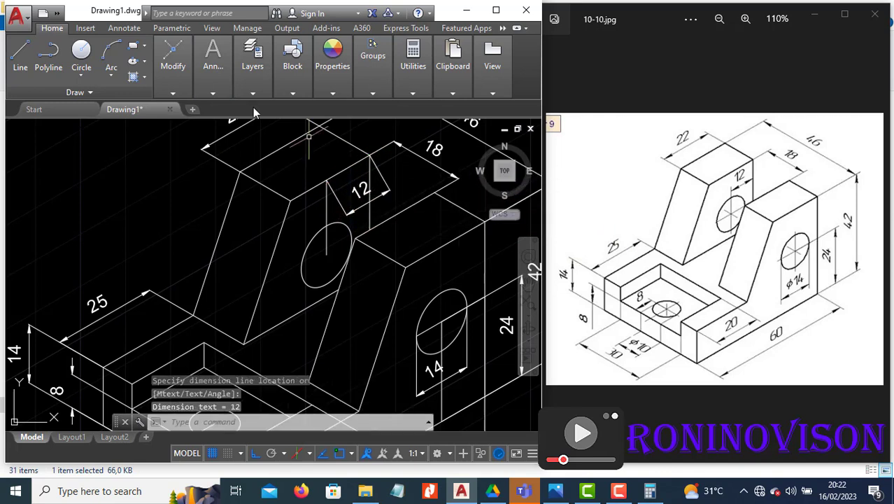
Launch the DIMEDIT command by typing DIMEX.
left_click(212, 66)
key("Escape")
key("Escape")
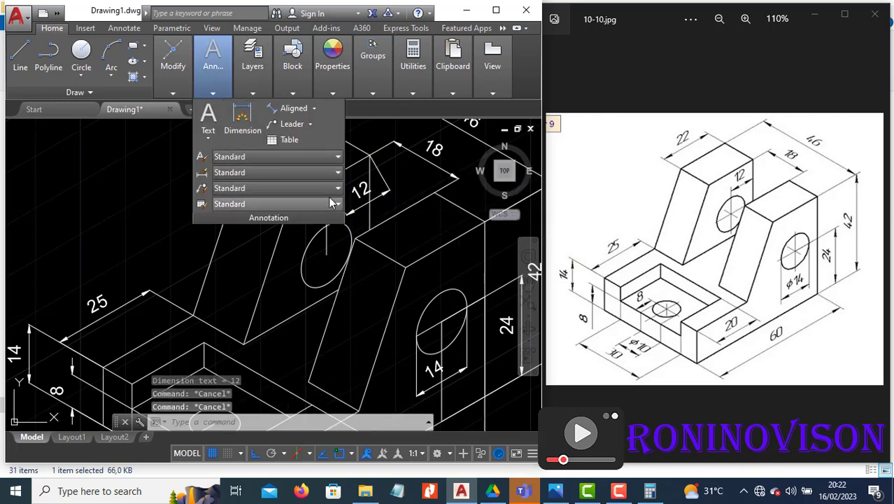
type("DIMEX")
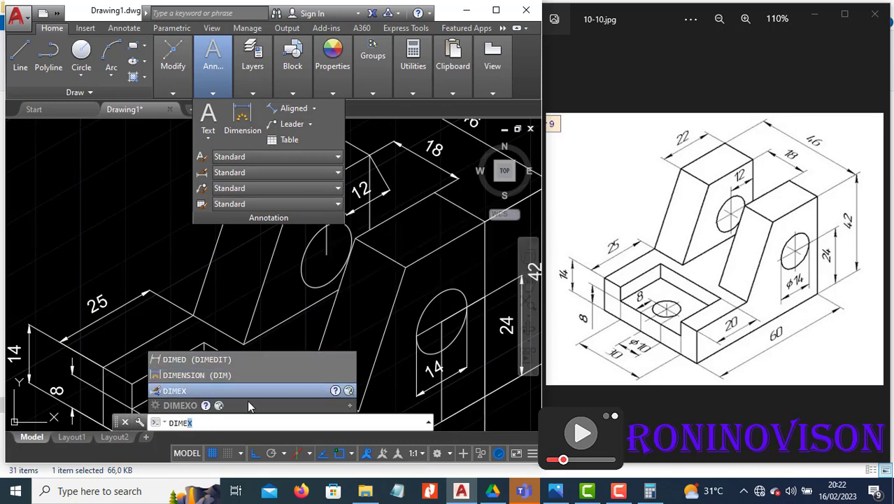
left_click(196, 359)
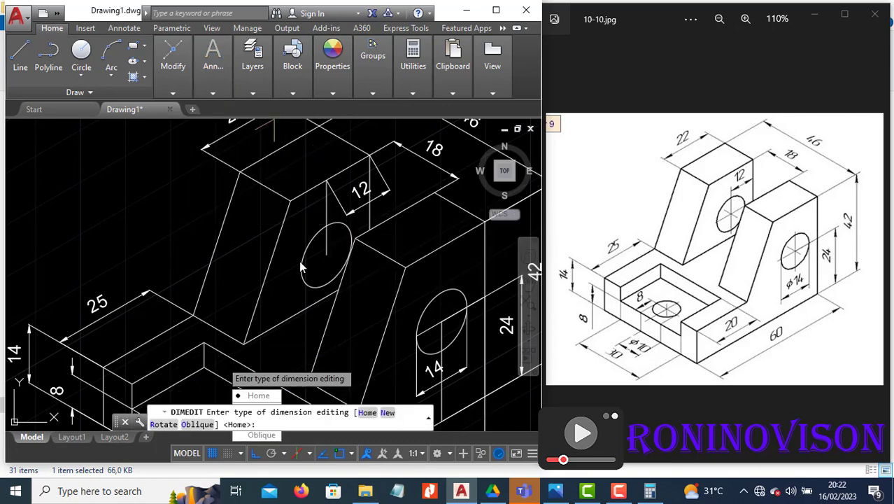
Begin obliquing the 12 dimension, then cancel the edit.
left_click(271, 436)
left_click(343, 208)
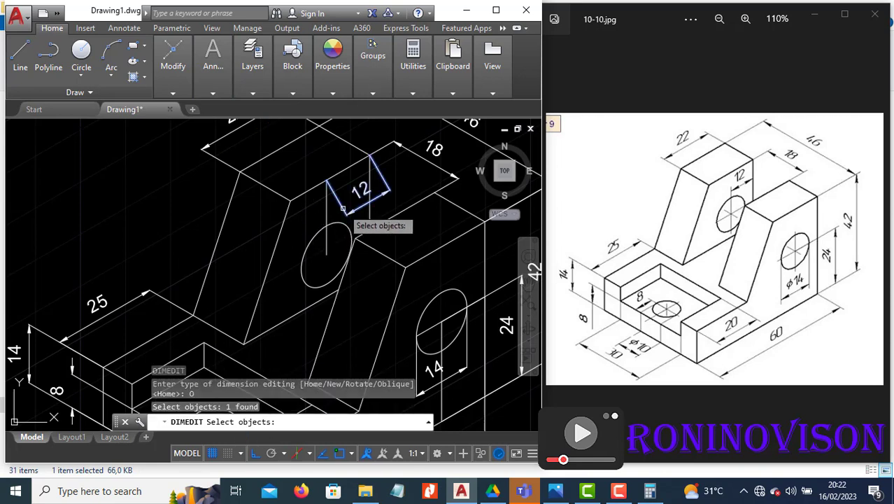
key("Return")
left_click(370, 155)
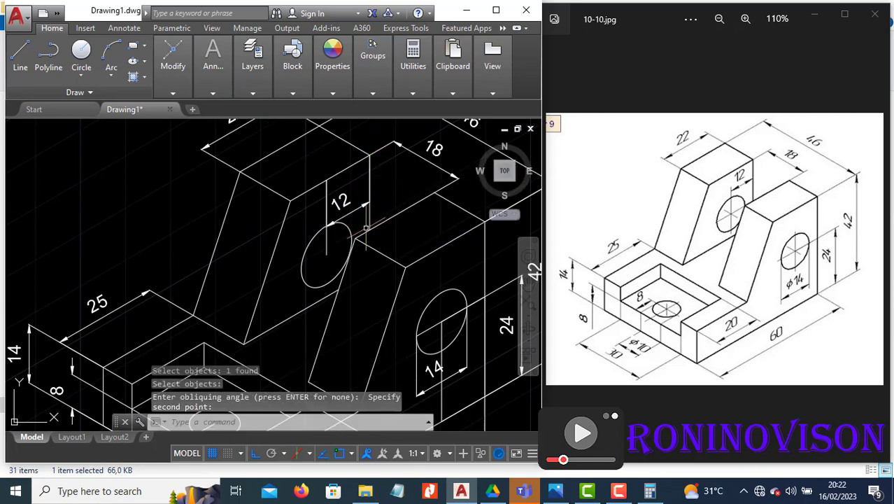
key("Escape")
Erase the vertical guide line and zoom in on the hole in the base.
scroll(329, 208, "up", 3)
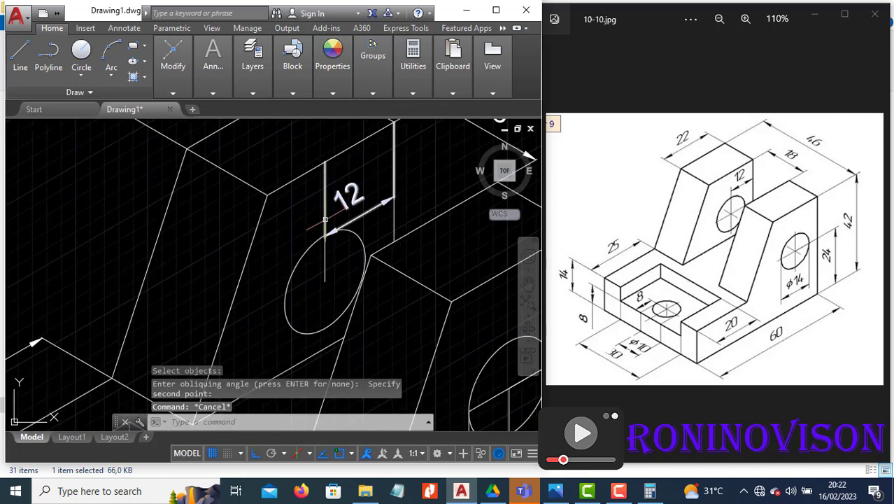
left_click(324, 272)
type("e")
key("Return")
scroll(257, 248, "down", 2)
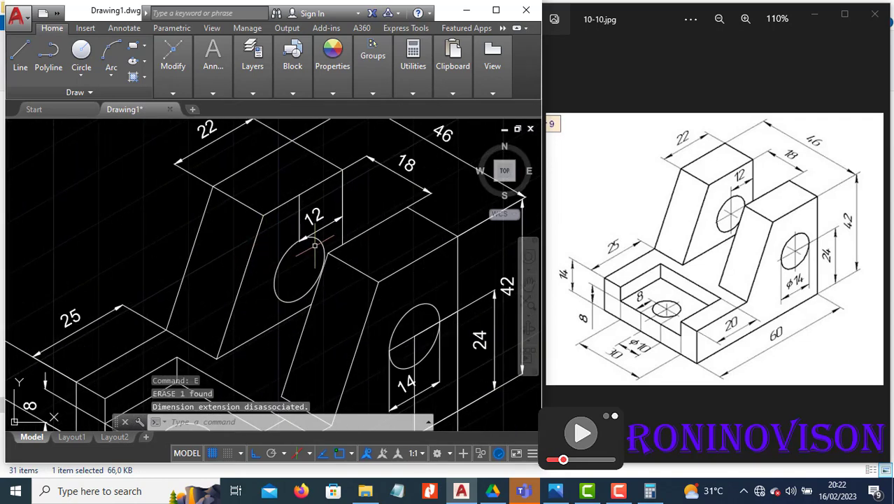
scroll(313, 253, "down", 3)
scroll(313, 253, "down", 2)
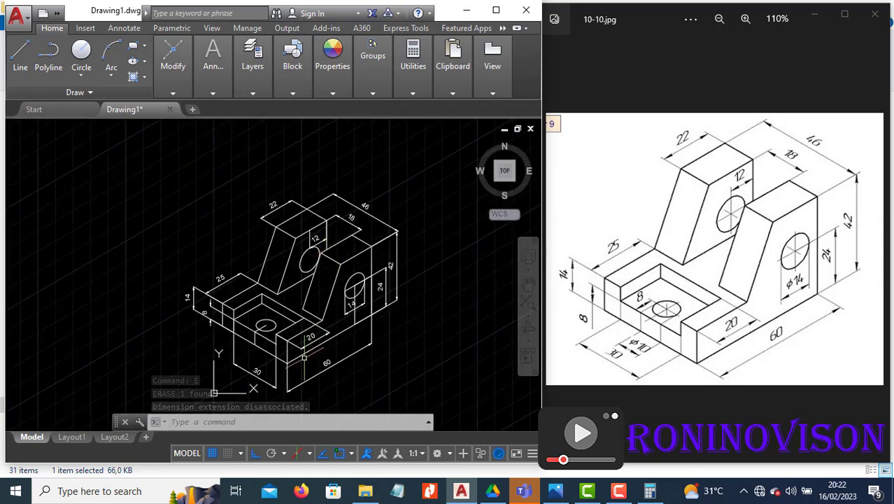
scroll(304, 357, "up", 2)
scroll(384, 226, "down", 2)
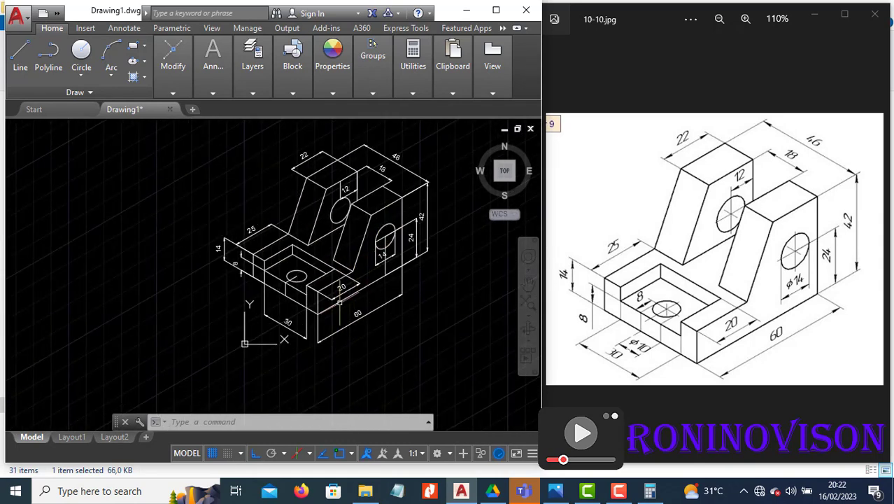
scroll(289, 322, "up", 2)
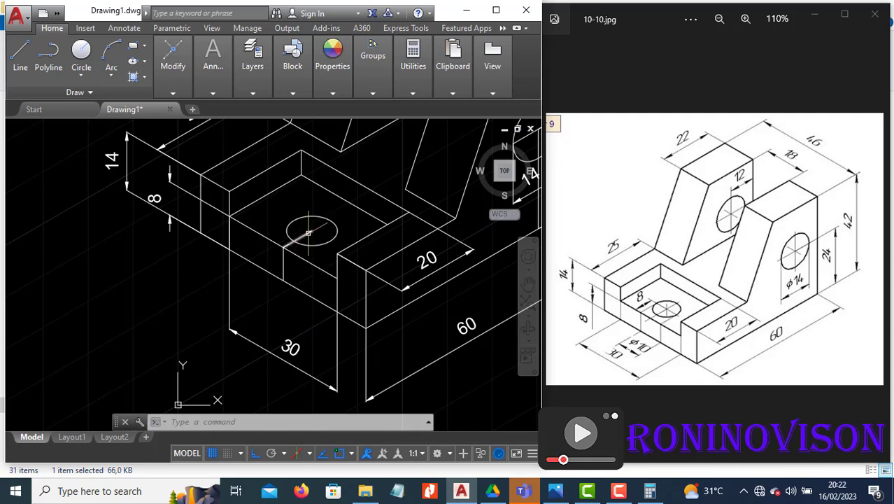
Draw a line from the base hole's centre up-left at 150° on the left isoplane.
type("l")
key("Return")
left_click(312, 231)
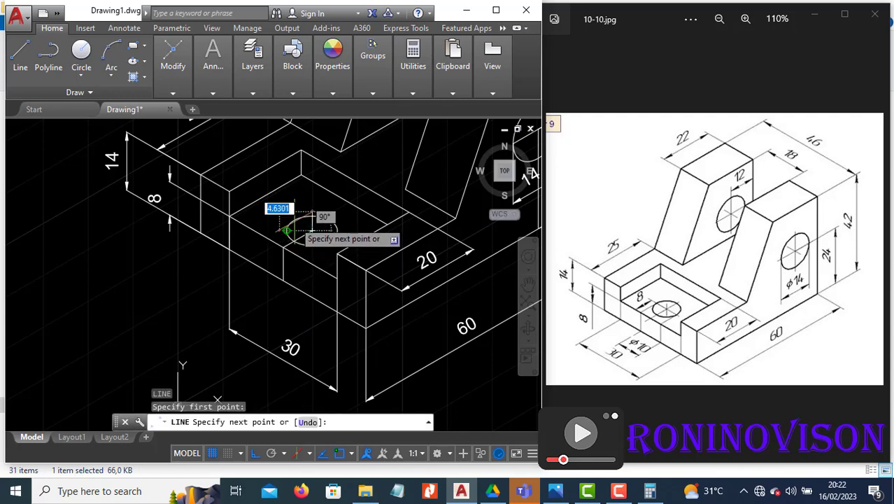
scroll(308, 225, "up", 4)
key("F5")
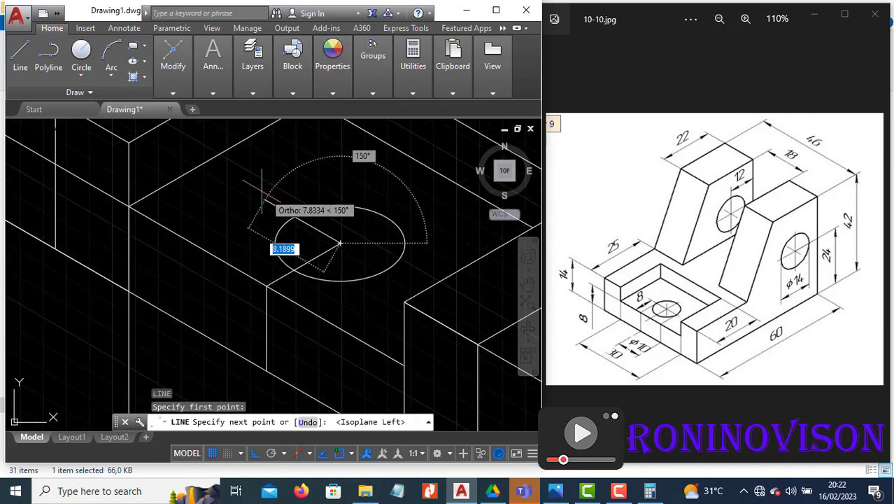
left_click(261, 192)
key("Return")
type("tr")
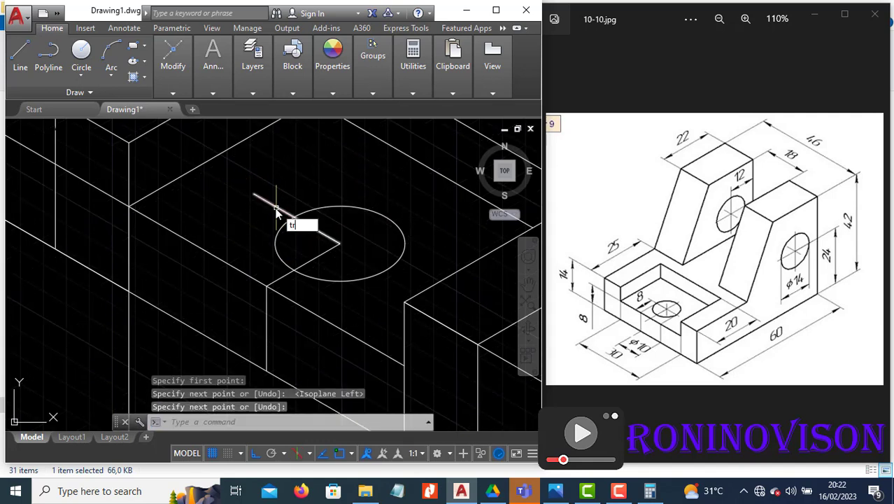
Trim the line at the circle, leaving only the piece inside the hole.
key("Return")
left_click(273, 203)
key("Escape")
left_click(302, 223)
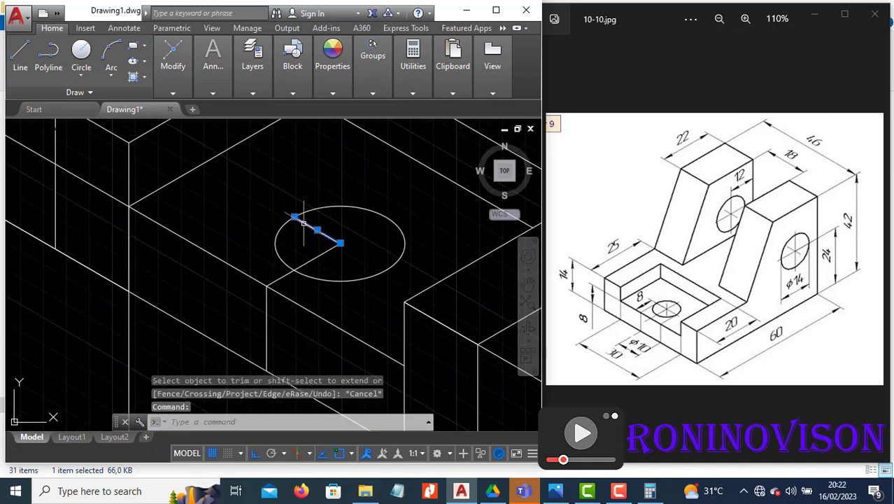
type("co")
key("Return")
key("Escape")
type("e")
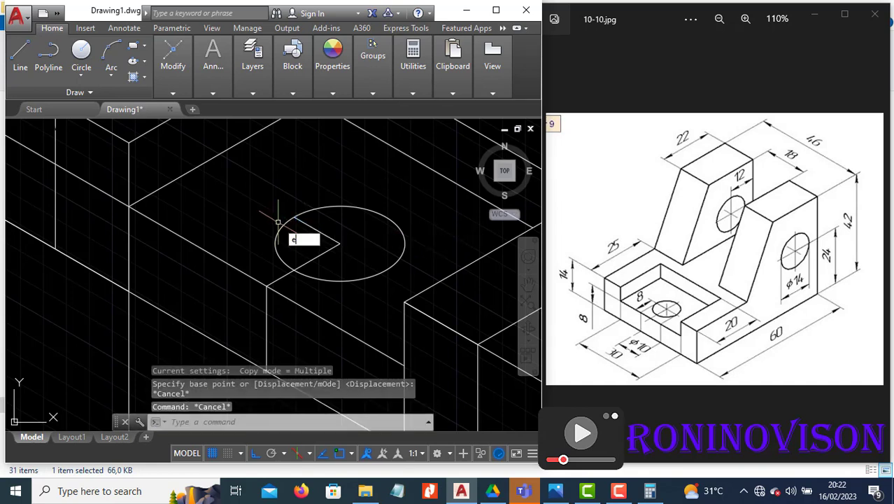
key("Return")
key("Return")
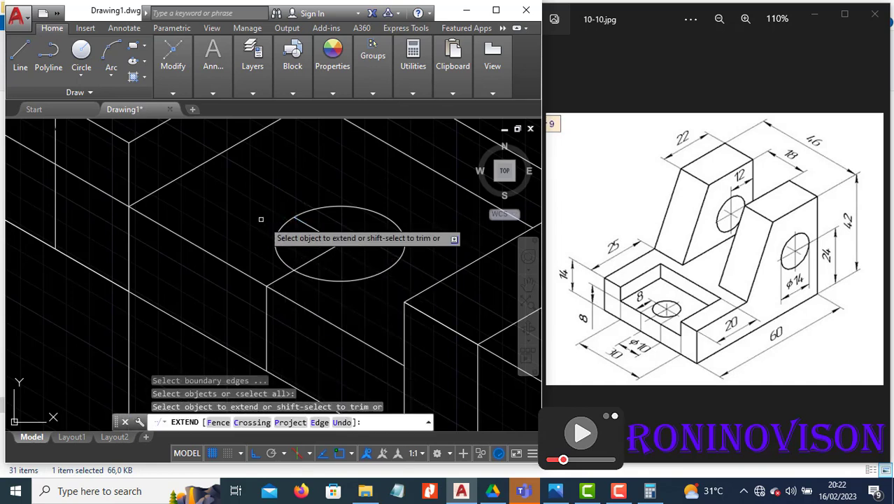
left_click(320, 231)
key("Escape")
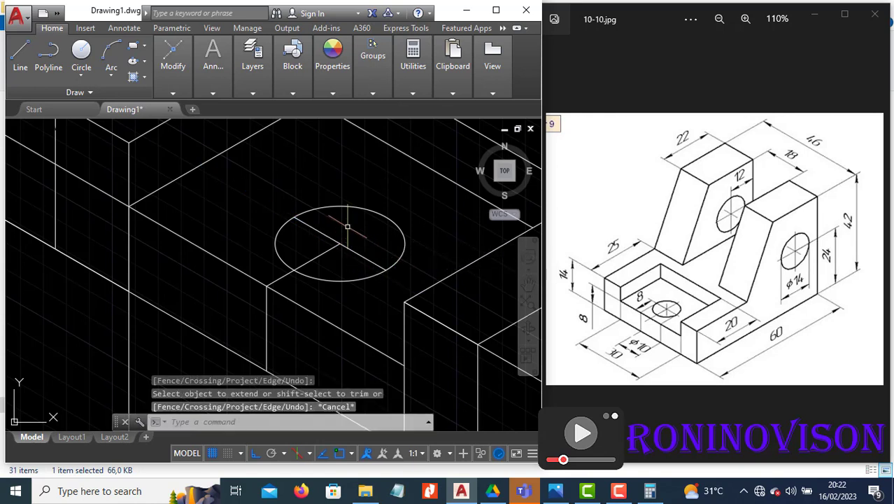
key("Escape")
type("l")
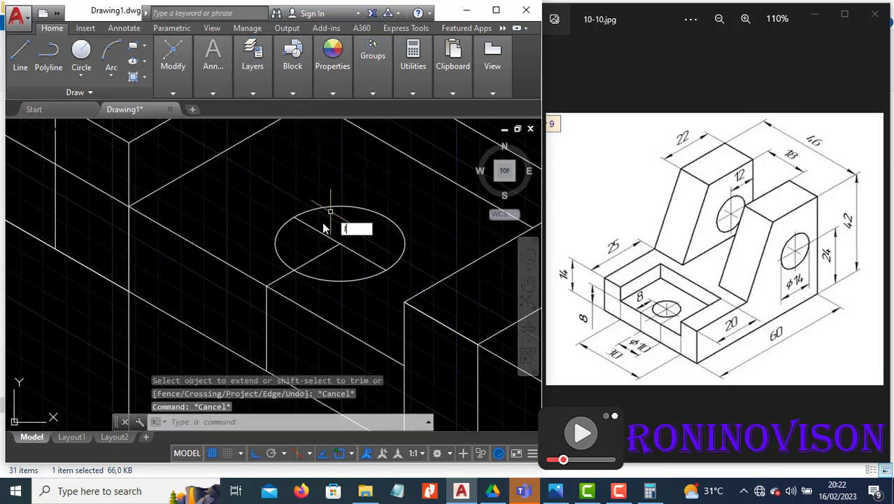
Start a second line from the hole's edge on the top isoplane, then abandon it.
key("Return")
left_click(296, 216)
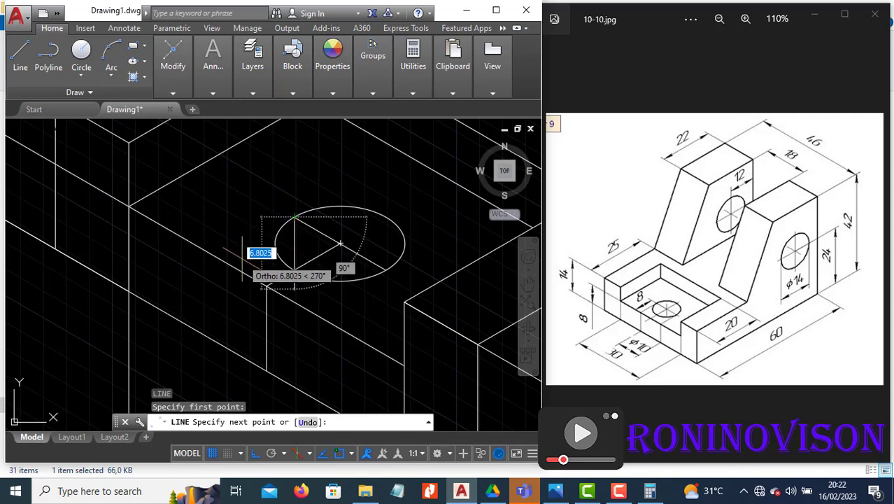
key("F5")
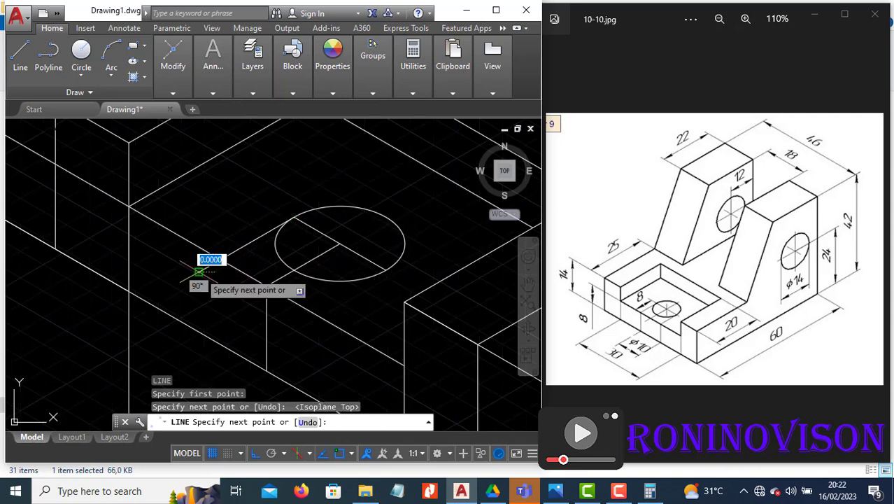
key("Escape")
type("tr")
key("Return")
key("Return")
key("Escape")
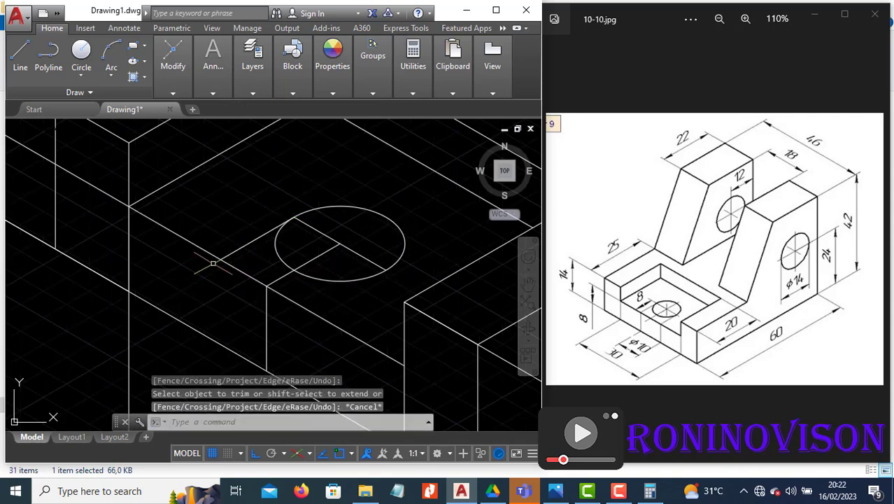
Add an aligned 8 dimension from the edge to the hole's centre.
mouse_move(213, 67)
left_click(289, 108)
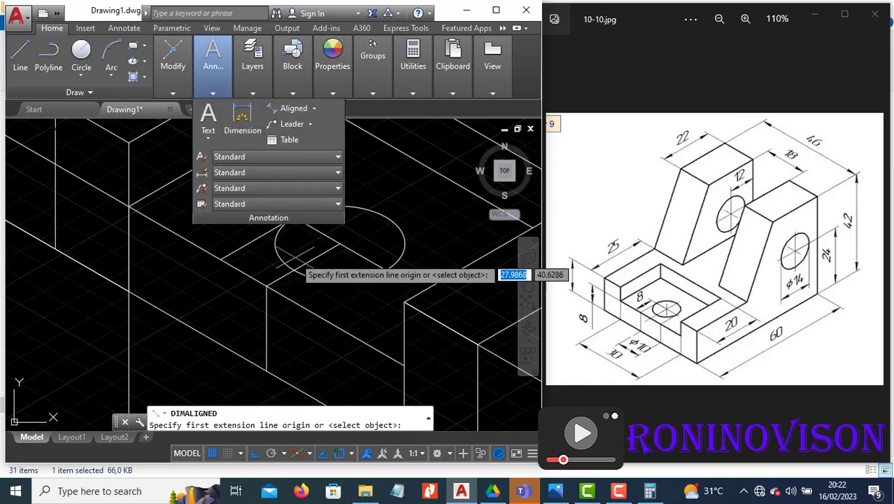
left_click(294, 218)
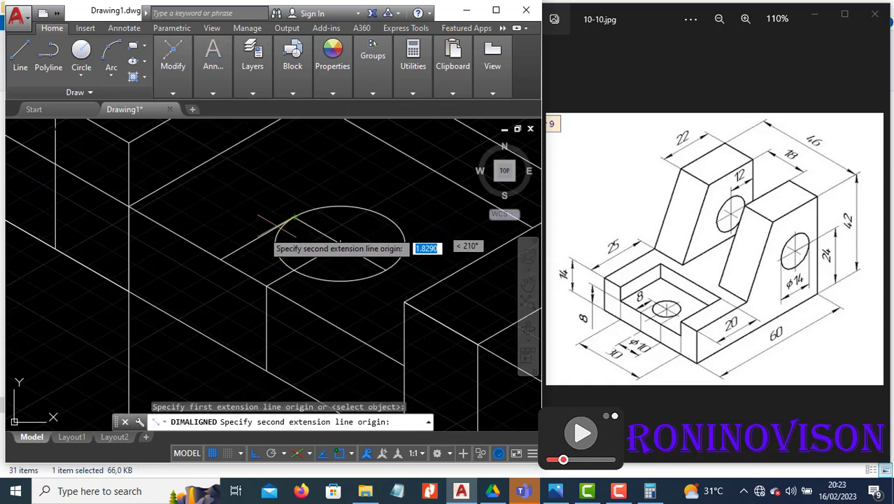
left_click(220, 258)
left_click(212, 211)
type("DIMED")
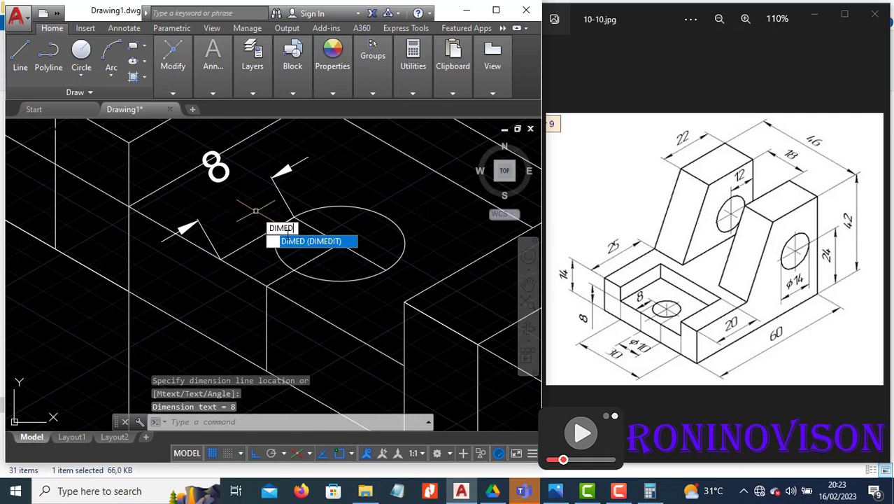
Oblique the 8 dimension's extension lines along the isometric edge.
key("Return")
left_click(331, 313)
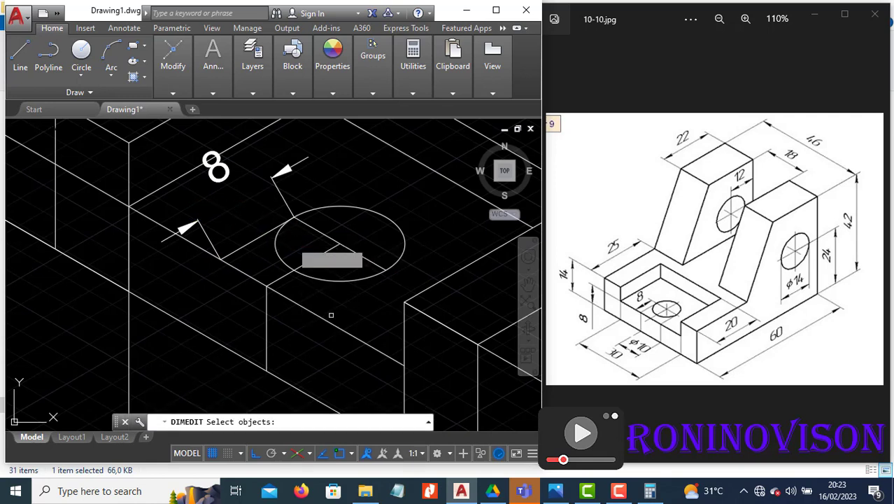
left_click(282, 177)
key("Return")
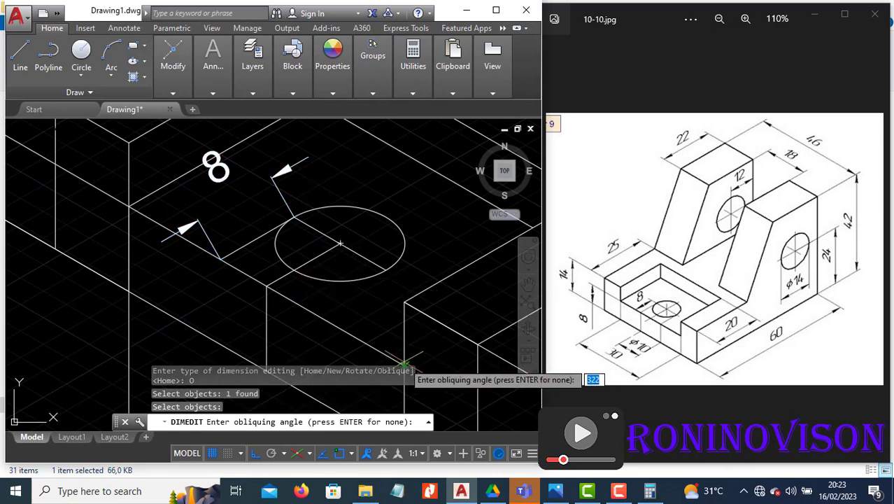
left_click(403, 364)
left_click(266, 287)
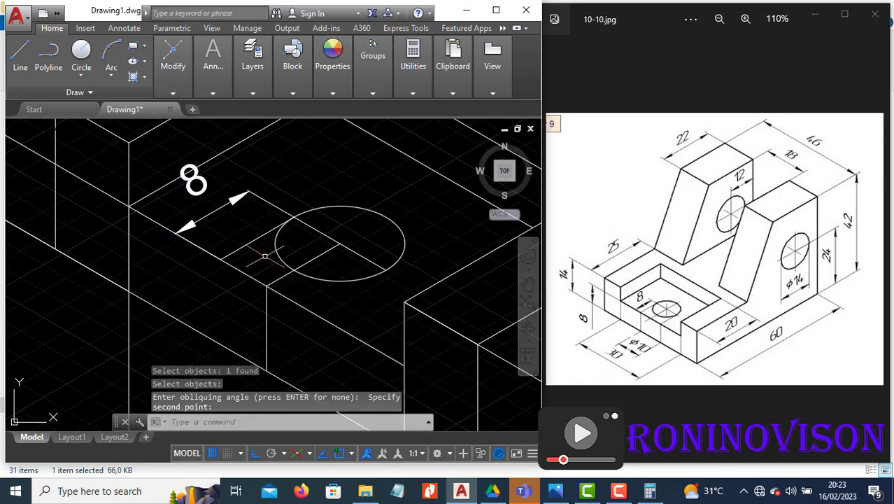
Erase an object near the 8 dimension, then undo the erase.
left_click(266, 256)
left_click(228, 242)
type("e")
key("Return")
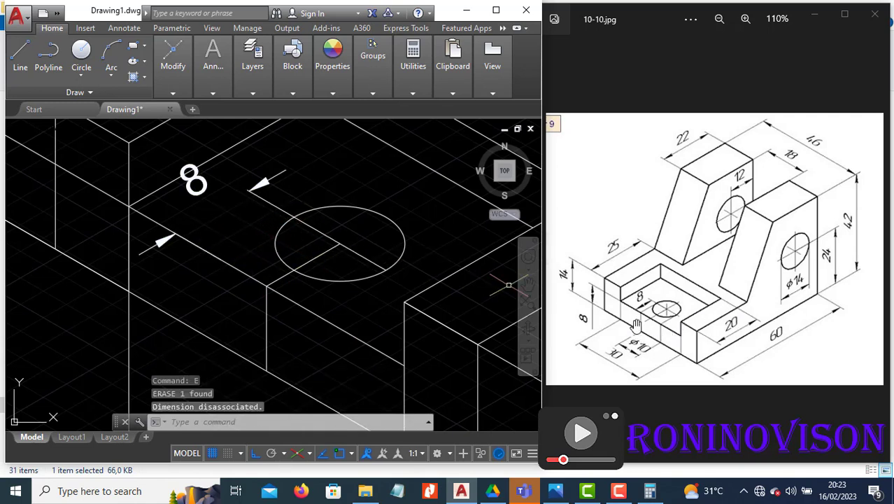
key("ctrl+z")
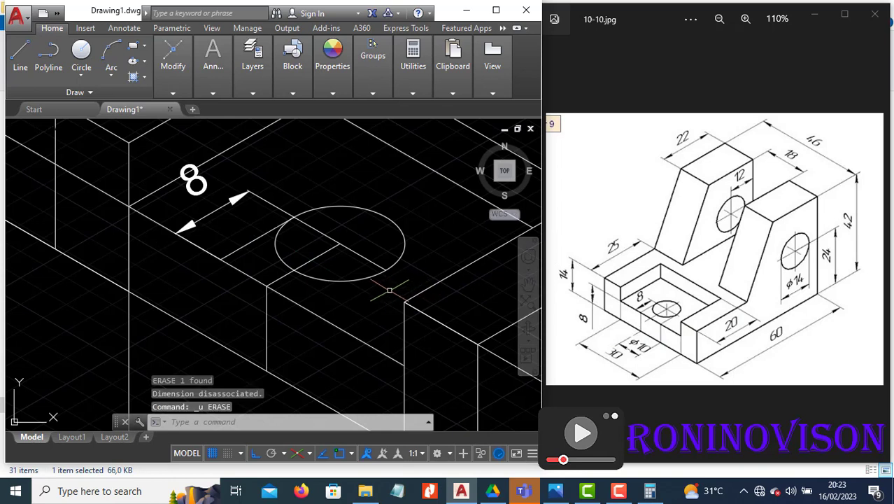
Draw a line from the hole's centre along the lower 210° isometric direction.
type("l")
key("Return")
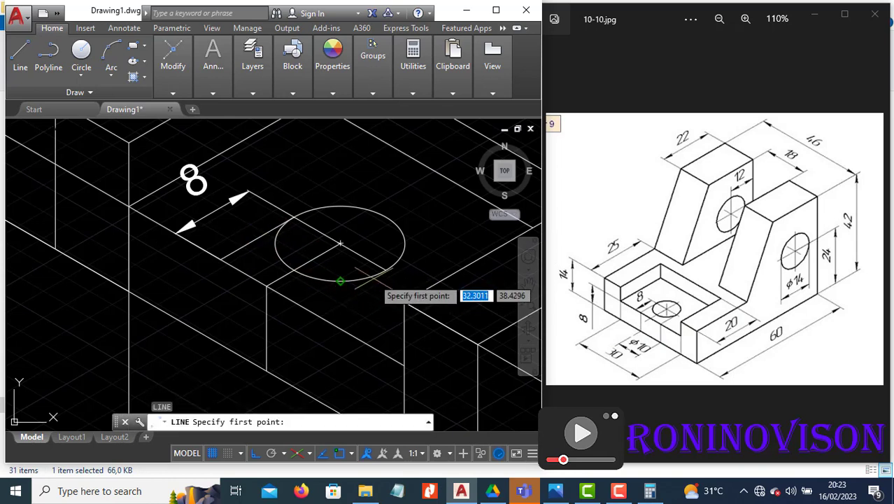
left_click(340, 243)
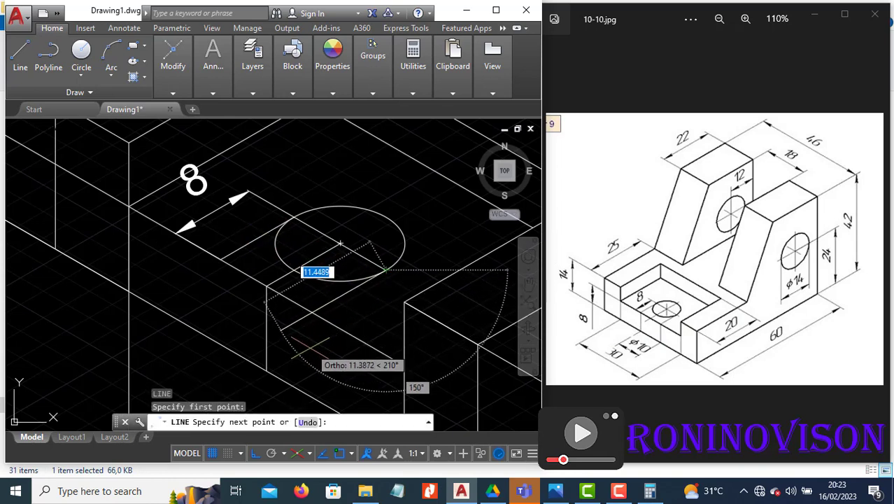
left_click(385, 269)
key("Escape")
type("tr")
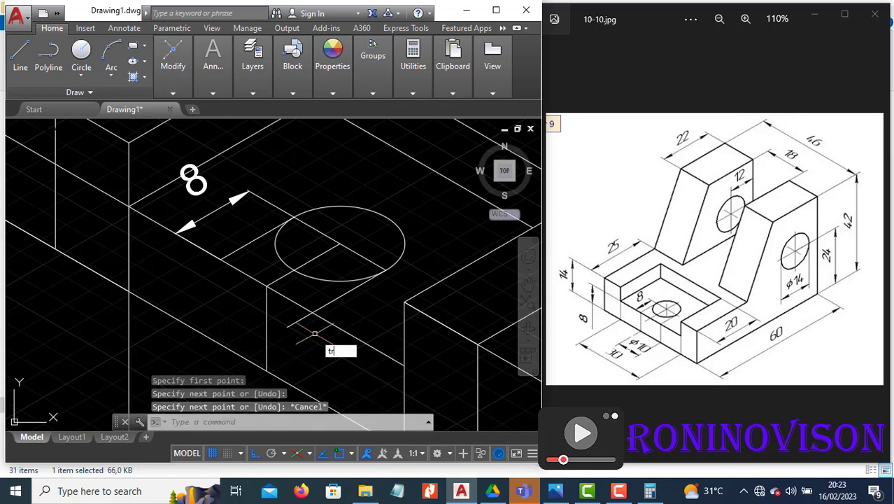
key("Return")
key("Escape")
scroll(348, 244, "down", 2)
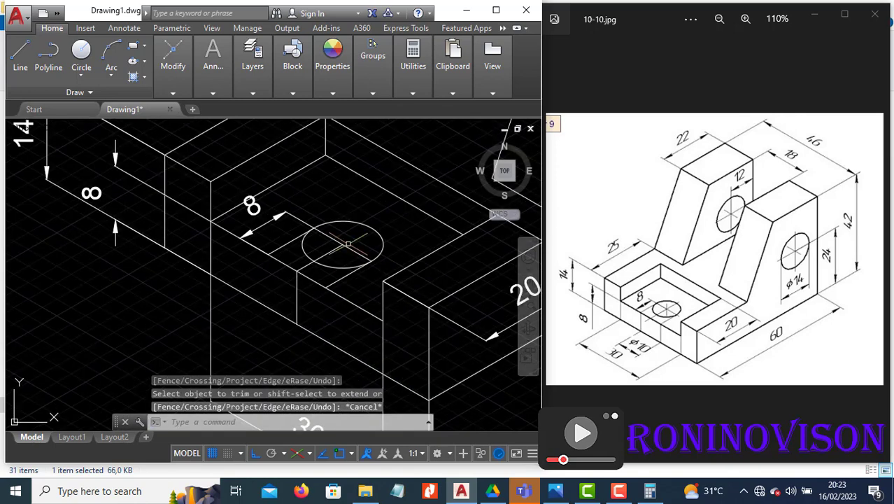
scroll(347, 244, "down", 2)
scroll(348, 280, "up", 1)
scroll(348, 284, "up", 1)
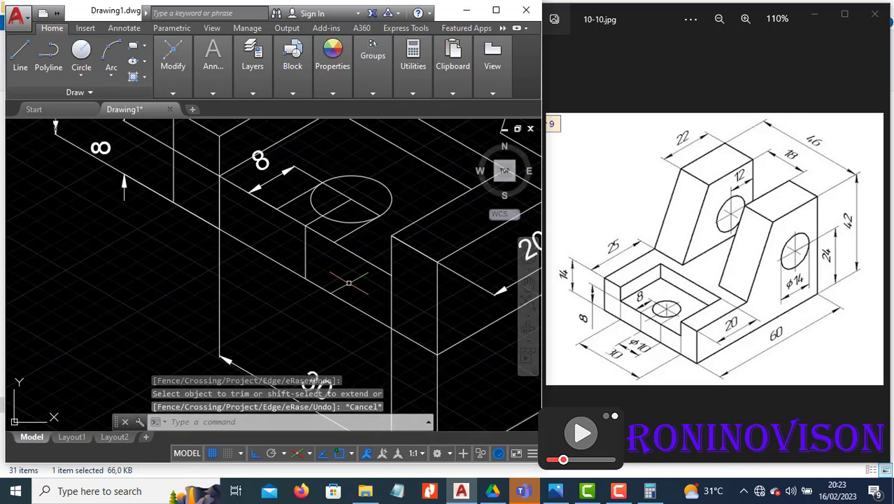
scroll(349, 283, "down", 3)
scroll(331, 266, "up", 2)
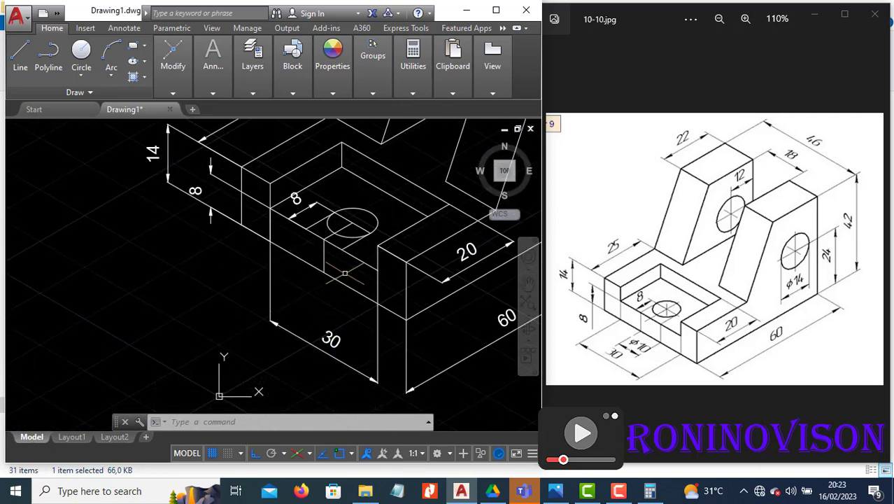
scroll(326, 230, "up", 2)
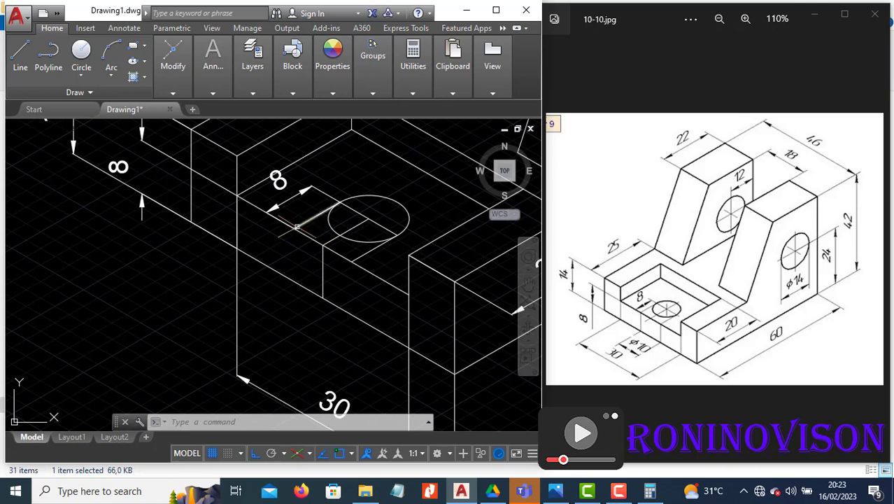
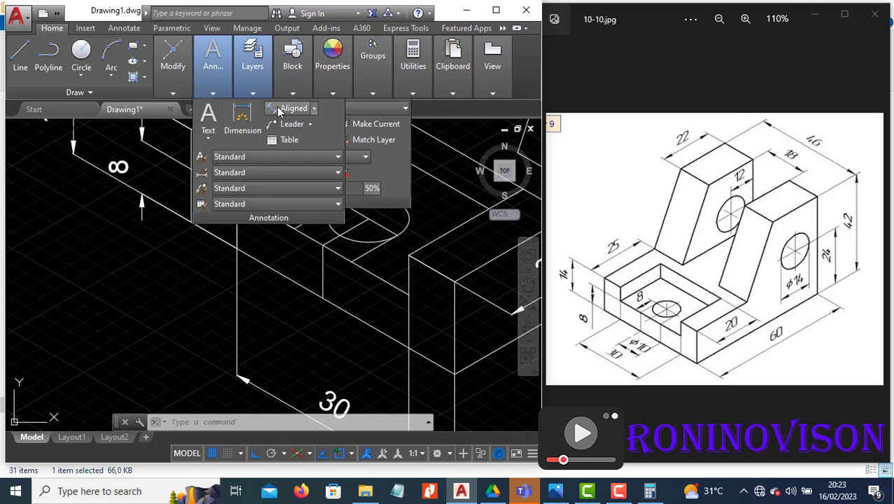
Place an aligned 10 dimension on the base slot's front edge next to the hole.
left_click(279, 109)
left_click(350, 260)
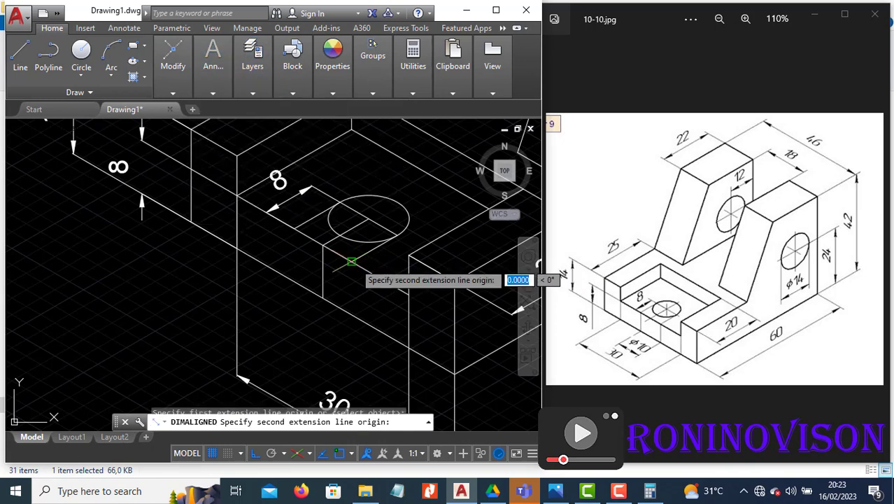
left_click(294, 228)
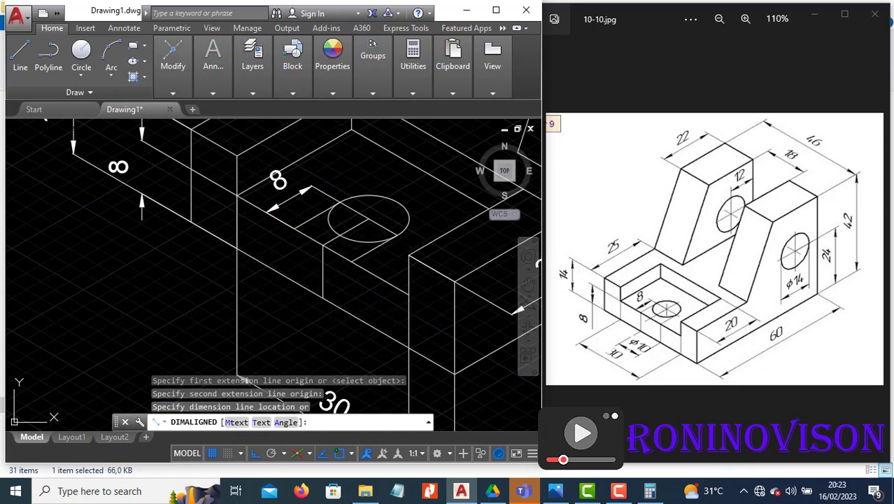
left_click(308, 315)
scroll(374, 343, "down", 3)
key("Escape")
type("DIMEDIT")
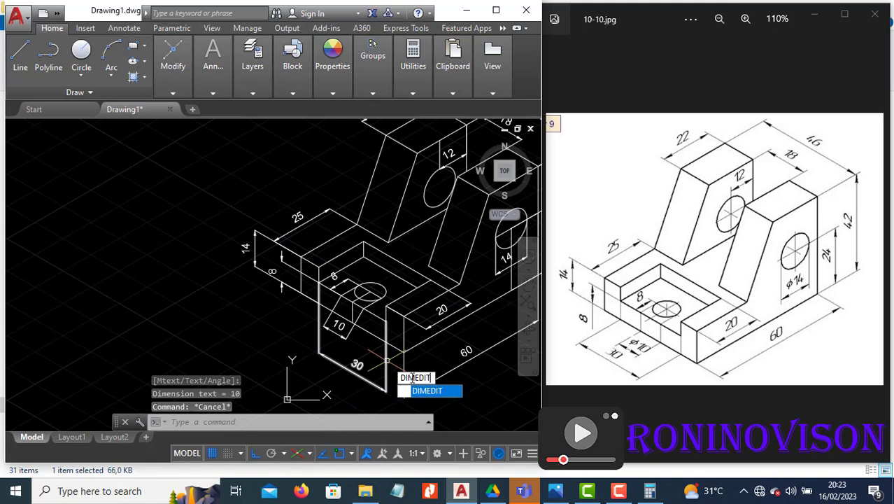
Oblique the 30 base dimension with DIMEDIT so its extension lines follow the isometric edge.
left_click(429, 391)
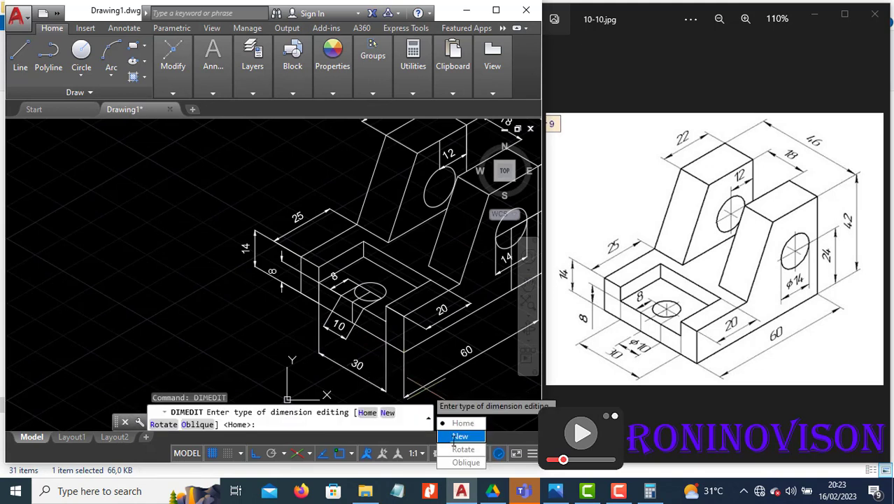
left_click(464, 463)
left_click(357, 365)
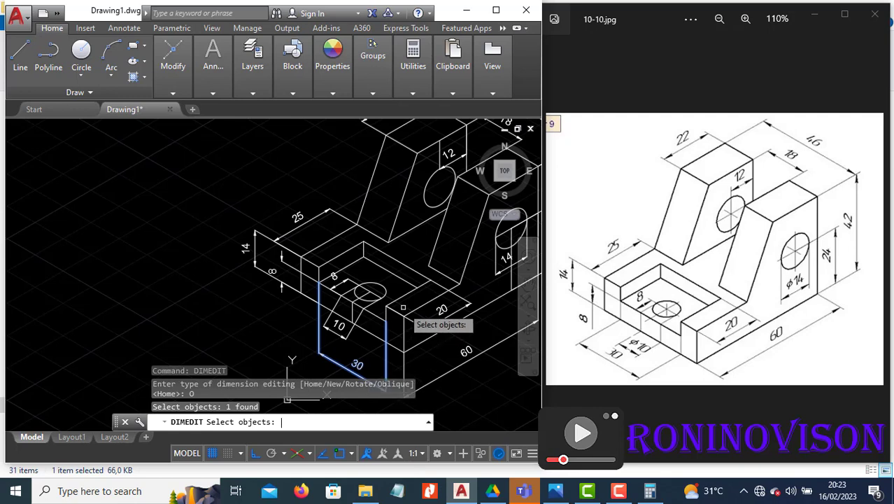
key("Return")
left_click(429, 279)
left_click(386, 299)
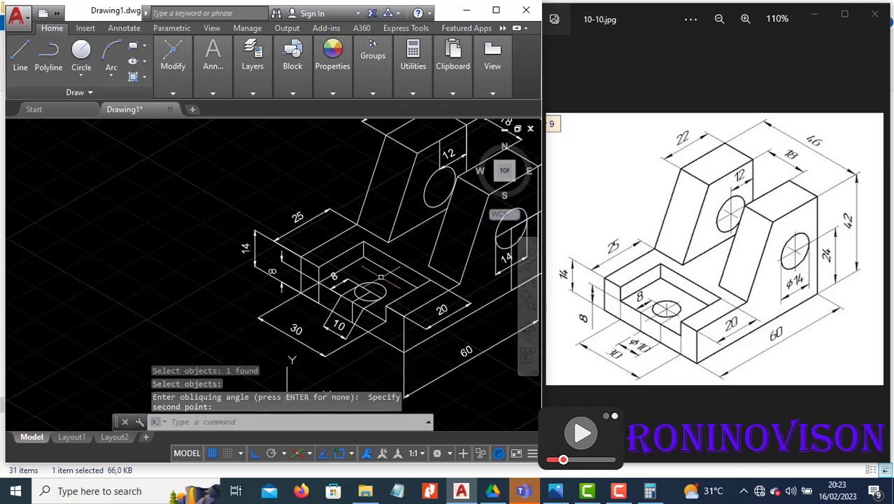
scroll(358, 302, "up", 4)
Oblique the 10 base dimension so it lines up with its isometric edge.
key("Return")
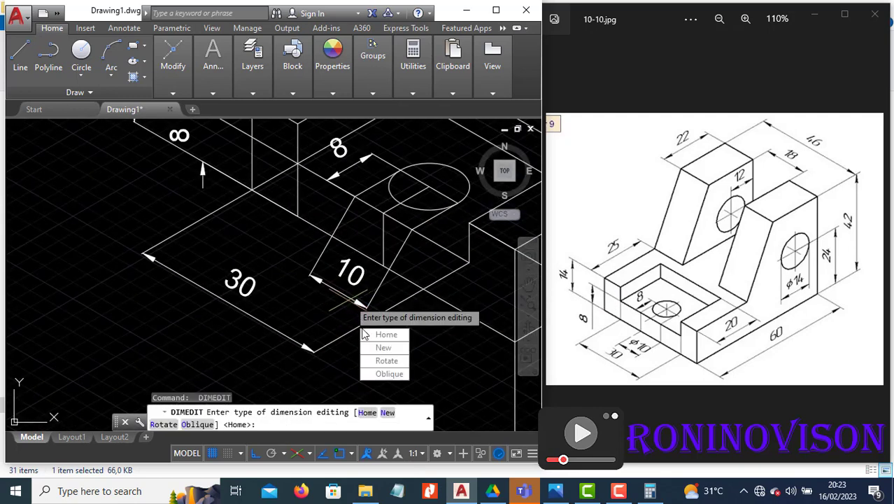
left_click(379, 376)
left_click(363, 306)
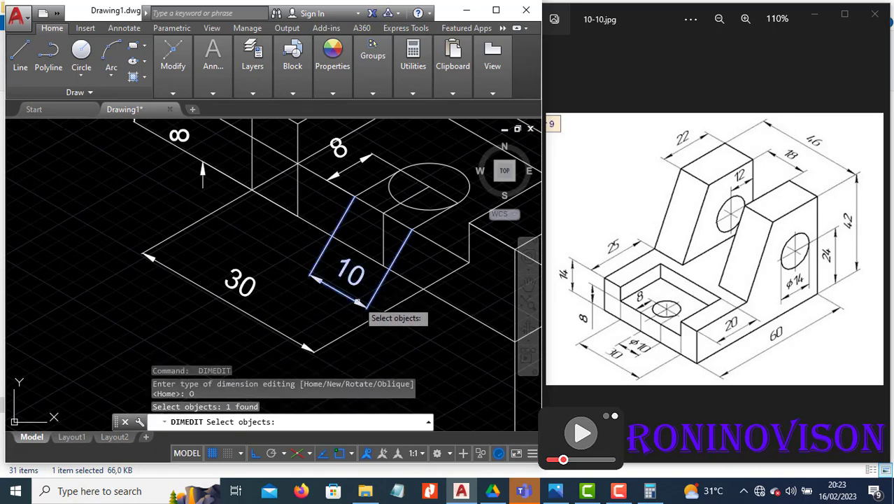
key("Return")
left_click(456, 203)
left_click(408, 228)
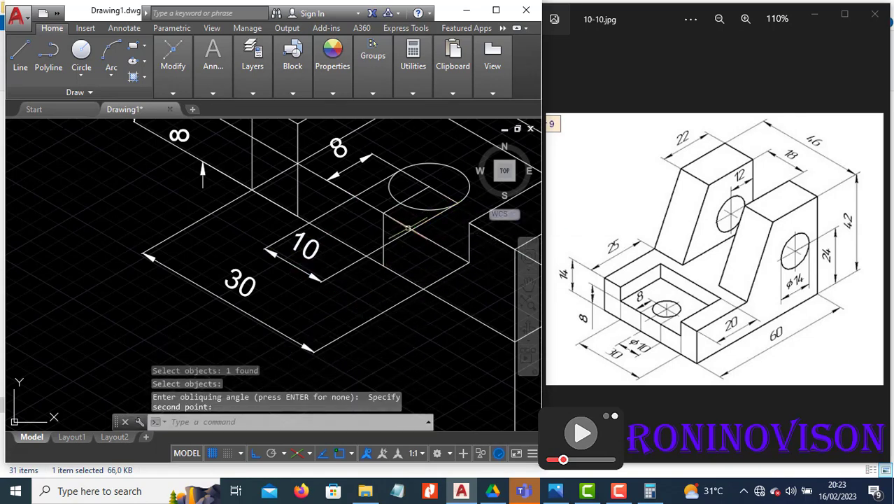
key("Escape")
scroll(312, 250, "down", 4)
scroll(286, 301, "down", 2)
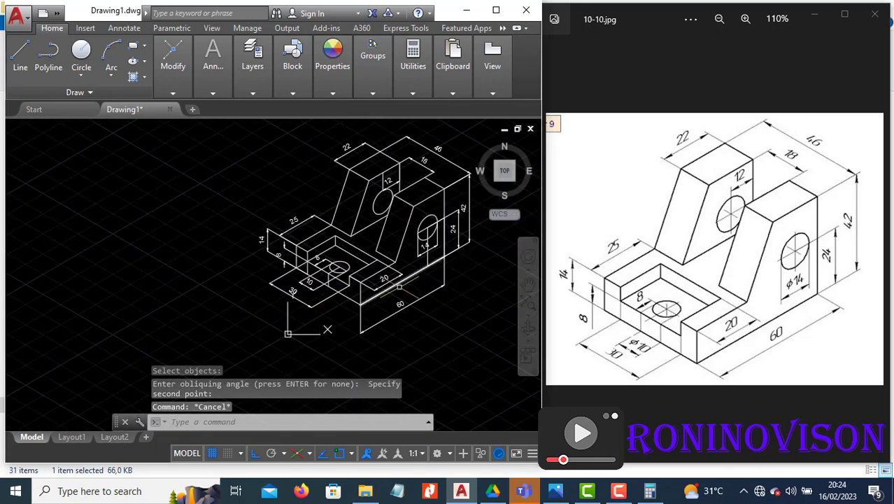
scroll(454, 129, "up", 3)
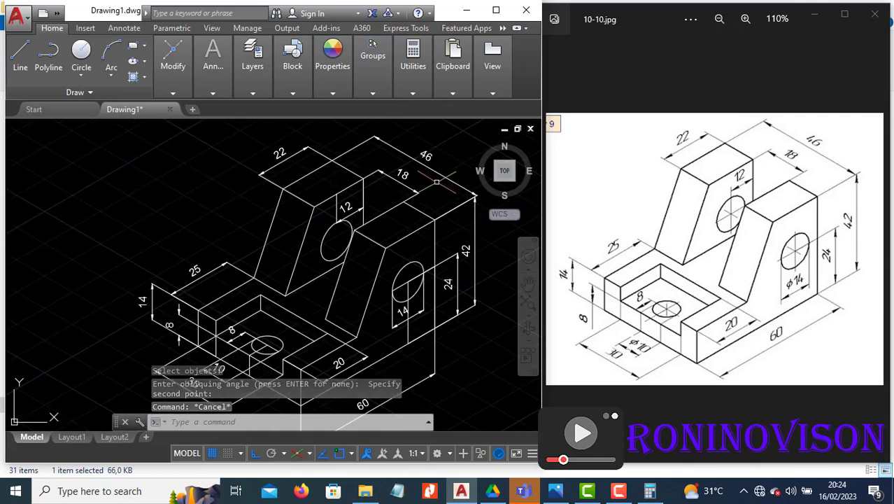
Set the 46 dimension's colour to Red in Properties.
left_click(424, 158)
left_click(333, 93)
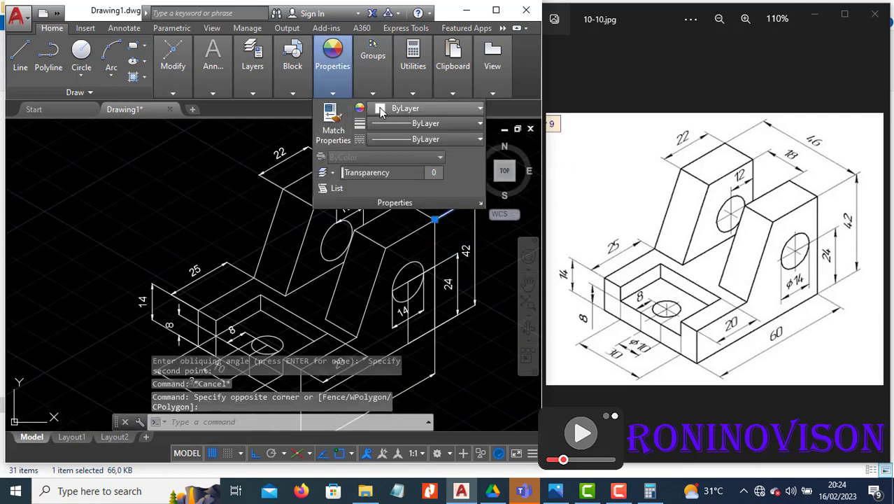
left_click(427, 109)
left_click(377, 242)
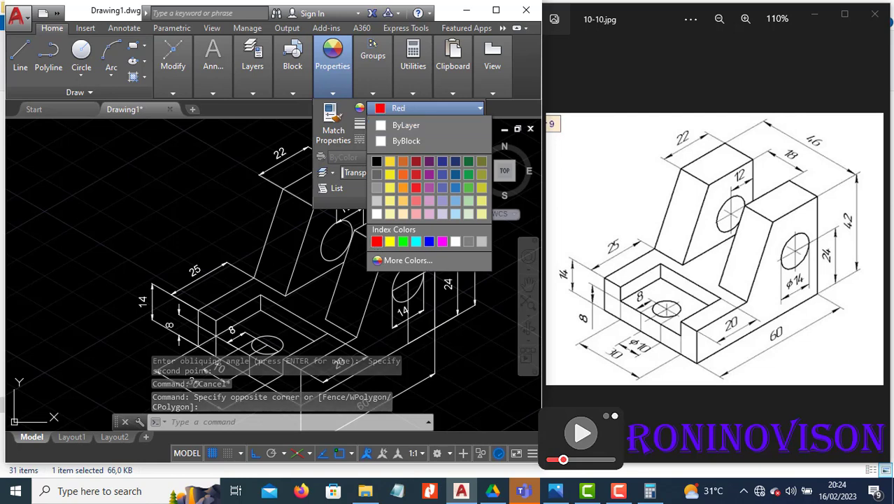
key("Escape")
key("Escape")
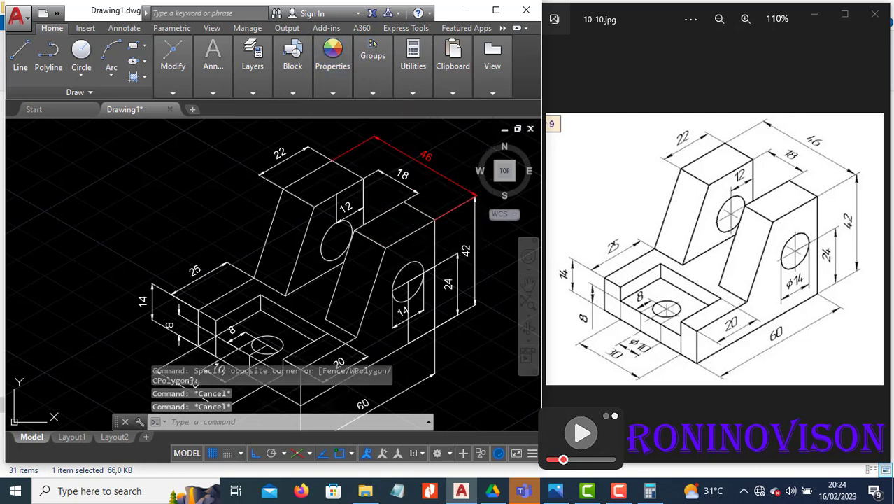
Match the red 46 dimension onto the 18, 22, 12, 24, 42 and hole 14 dimensions.
type("ma")
key("Return")
left_click(423, 161)
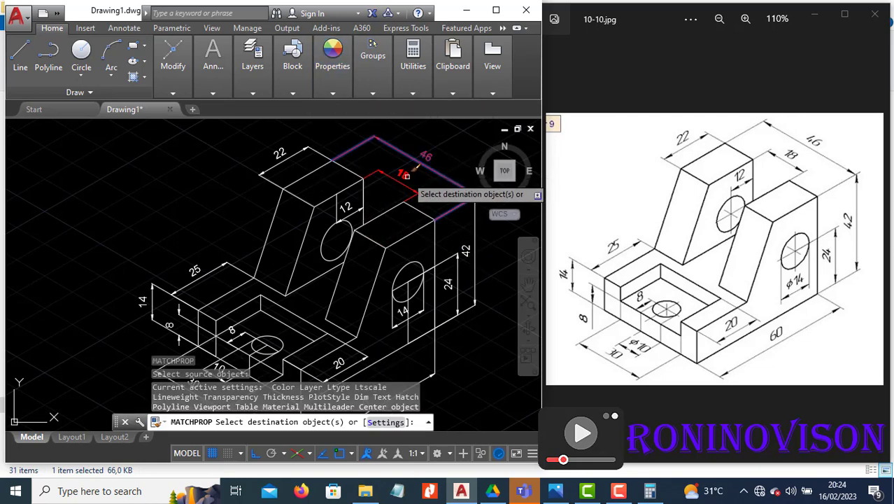
left_click(407, 175)
left_click(279, 159)
left_click(349, 212)
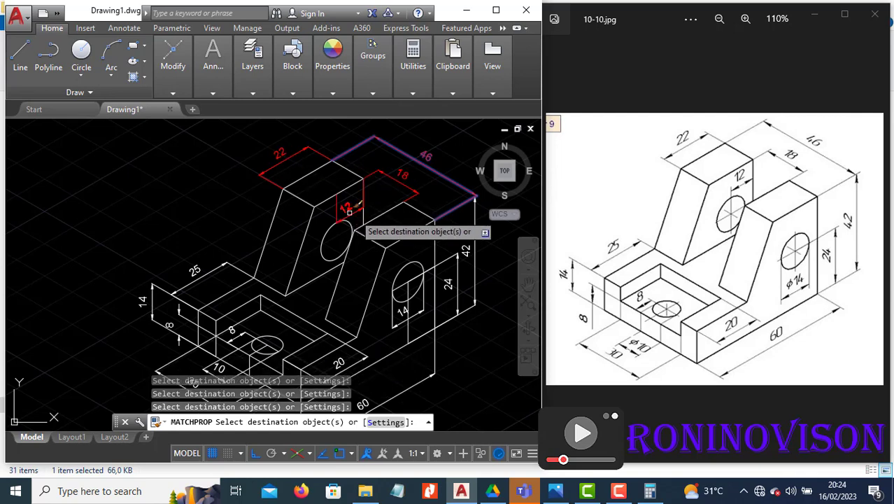
left_click(456, 258)
left_click(466, 254)
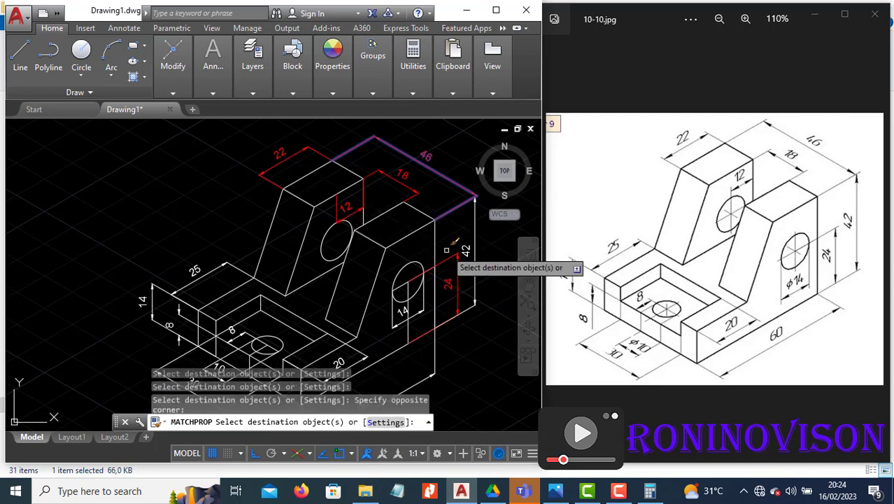
left_click(455, 261)
left_click(454, 250)
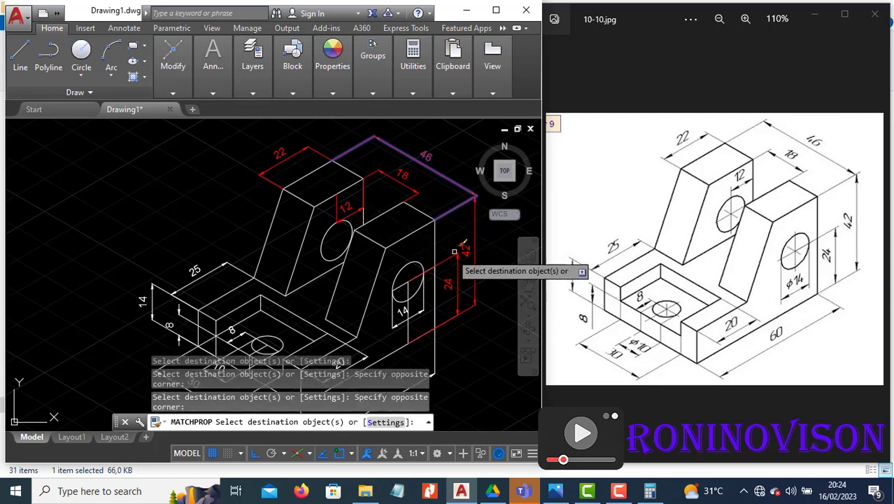
Turn the 60, 20, 30, 10, left 14, slot 8 and 25 dimensions red by matching properties.
scroll(416, 311, "down", 3)
scroll(433, 313, "up", 3)
left_click(432, 313)
left_click(360, 291)
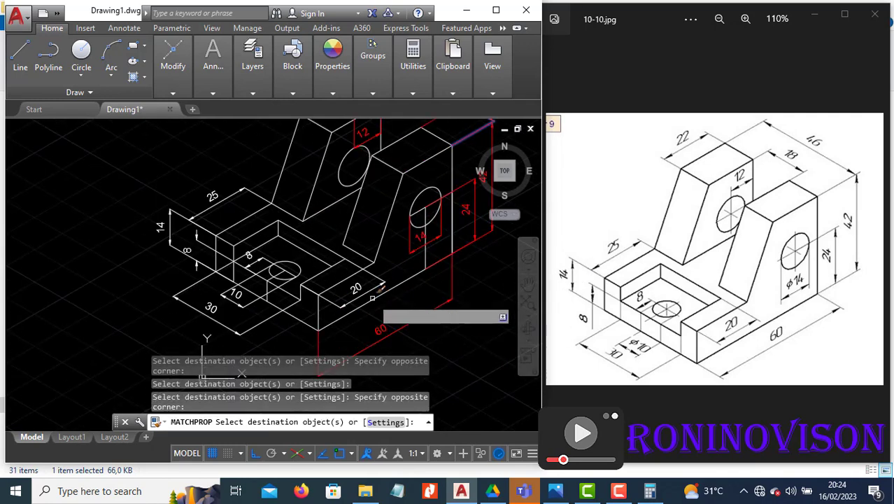
left_click(272, 282)
left_click(241, 297)
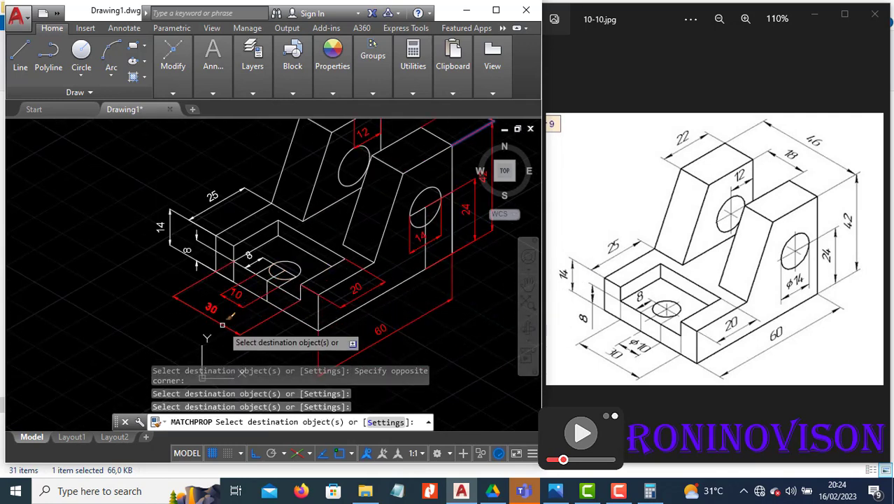
left_click(223, 318)
left_click(191, 258)
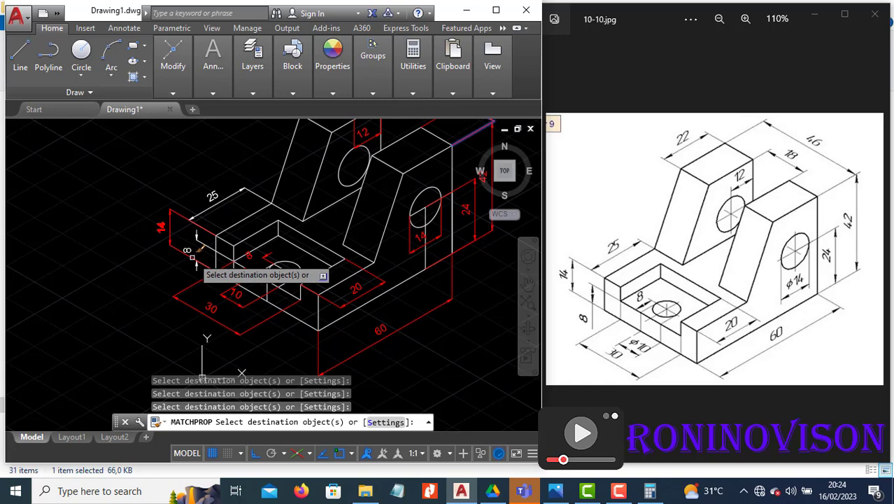
left_click(195, 246)
left_click(210, 200)
left_click(207, 214)
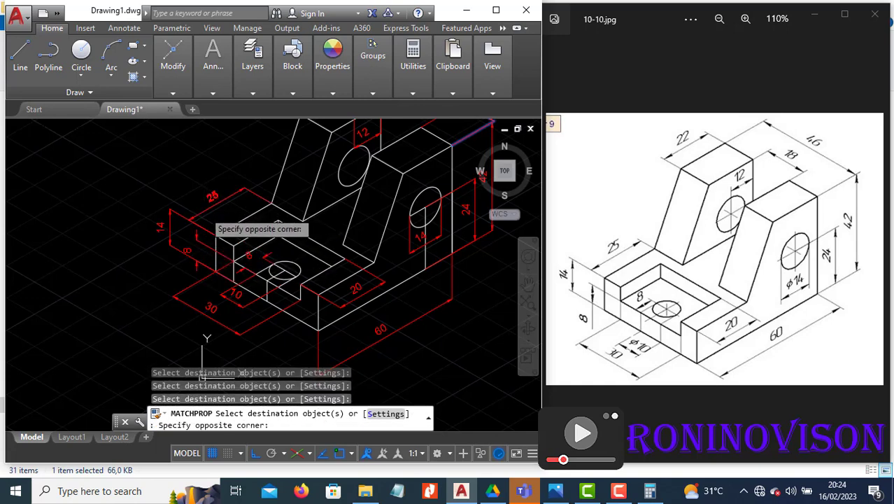
left_click(203, 218)
key("Escape")
left_click(170, 215)
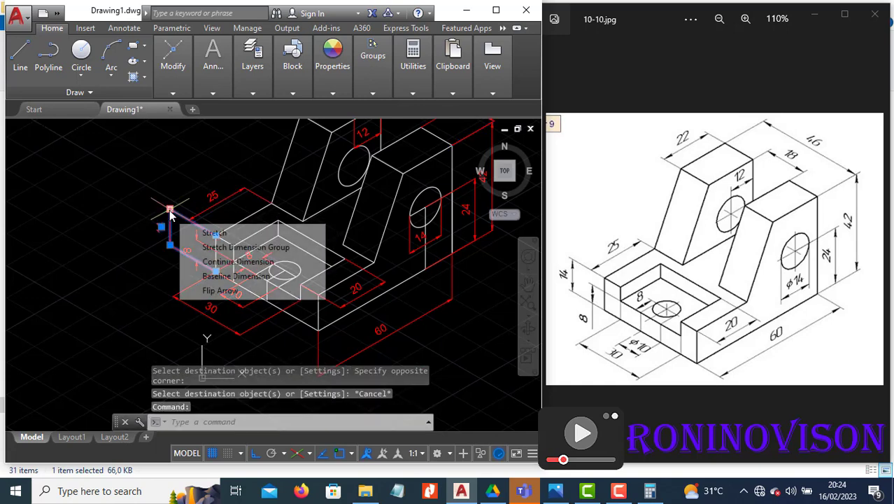
left_click(170, 210)
scroll(196, 236, "up", 2)
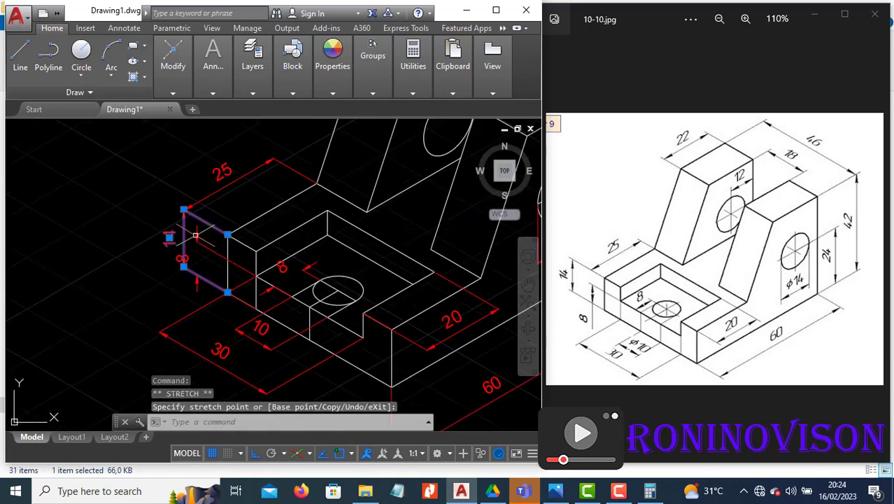
scroll(196, 236, "up", 4)
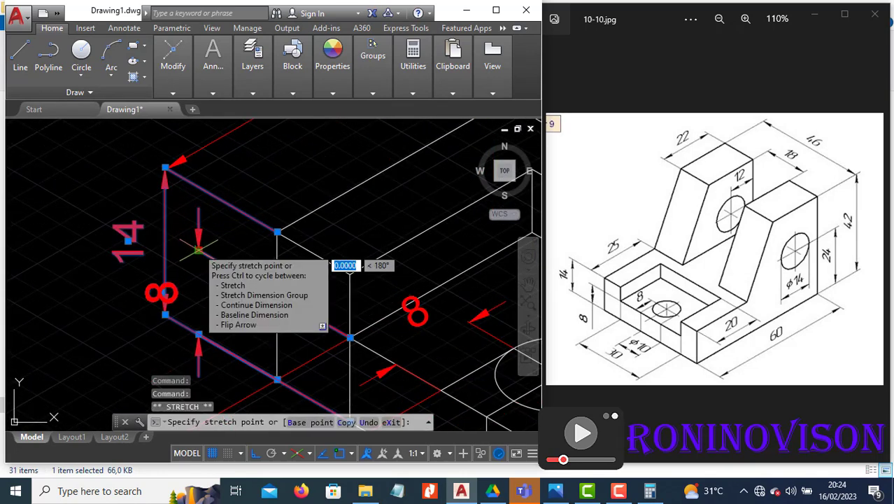
scroll(236, 270, "up", 3)
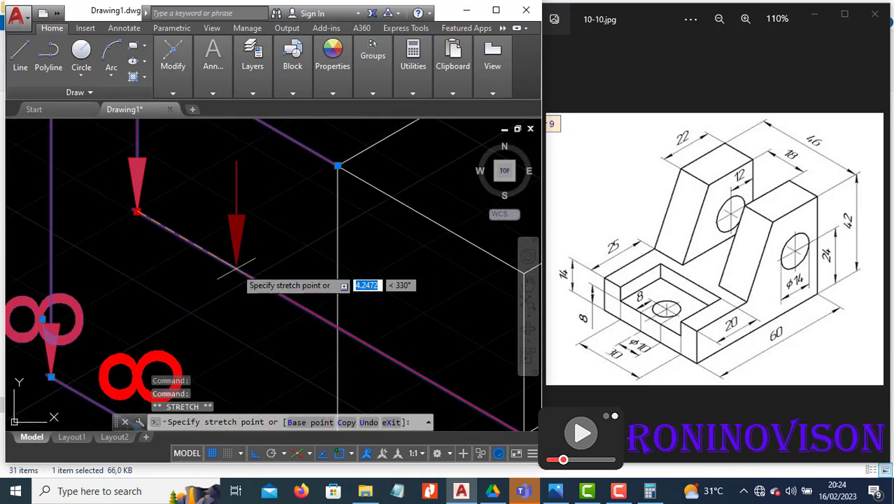
scroll(231, 256, "down", 2)
key("Escape")
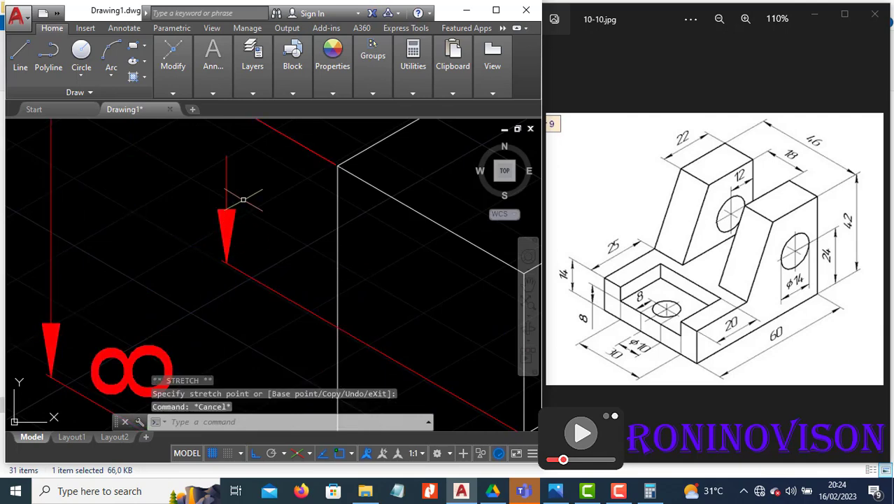
scroll(238, 196, "down", 2)
scroll(236, 194, "down", 3)
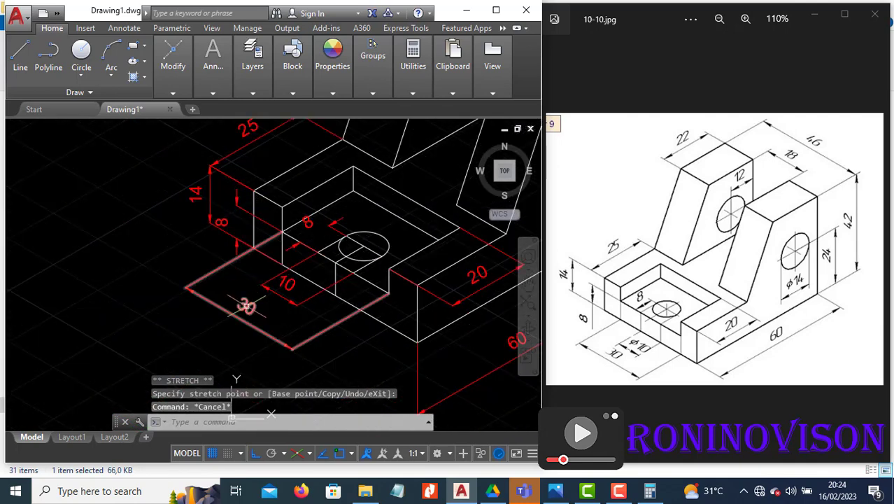
scroll(170, 286, "down", 3)
scroll(259, 246, "up", 2)
scroll(238, 270, "up", 1)
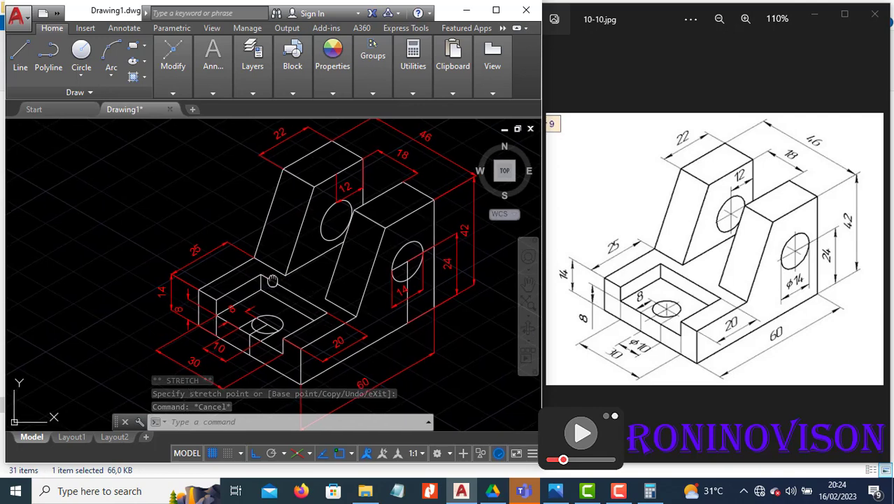
scroll(210, 296, "up", 1)
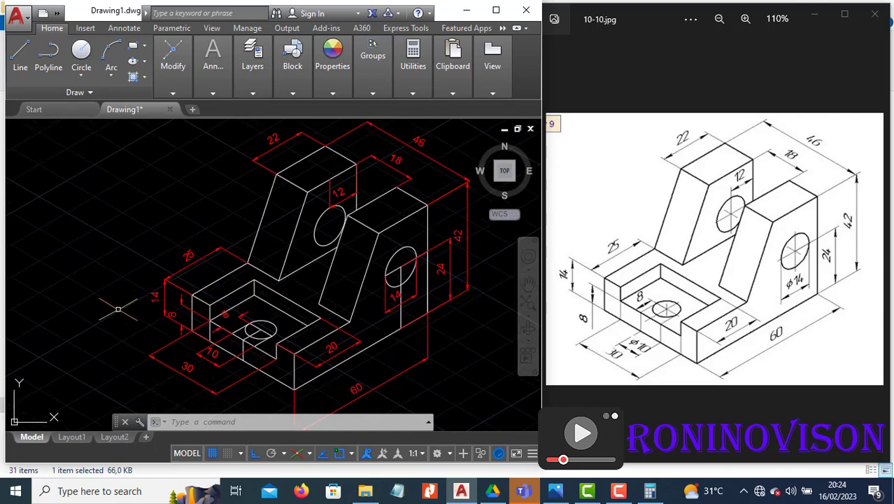